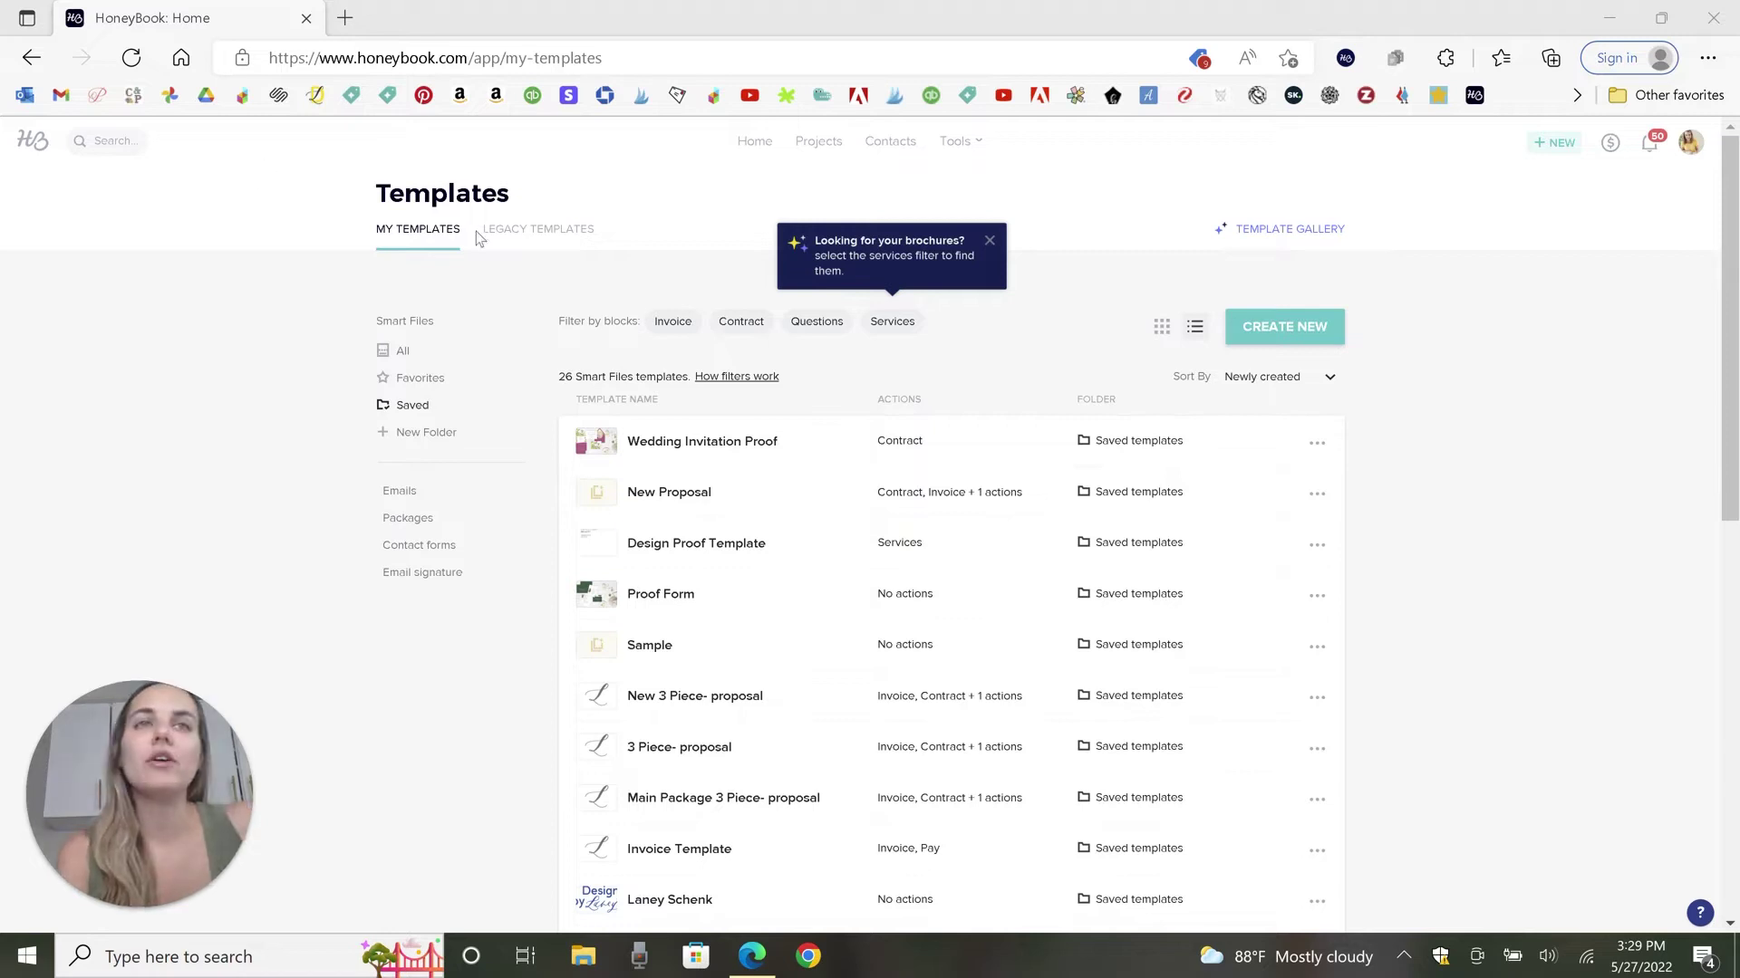
Step: Open My Templates and create a new custom smart file template
click(956, 142)
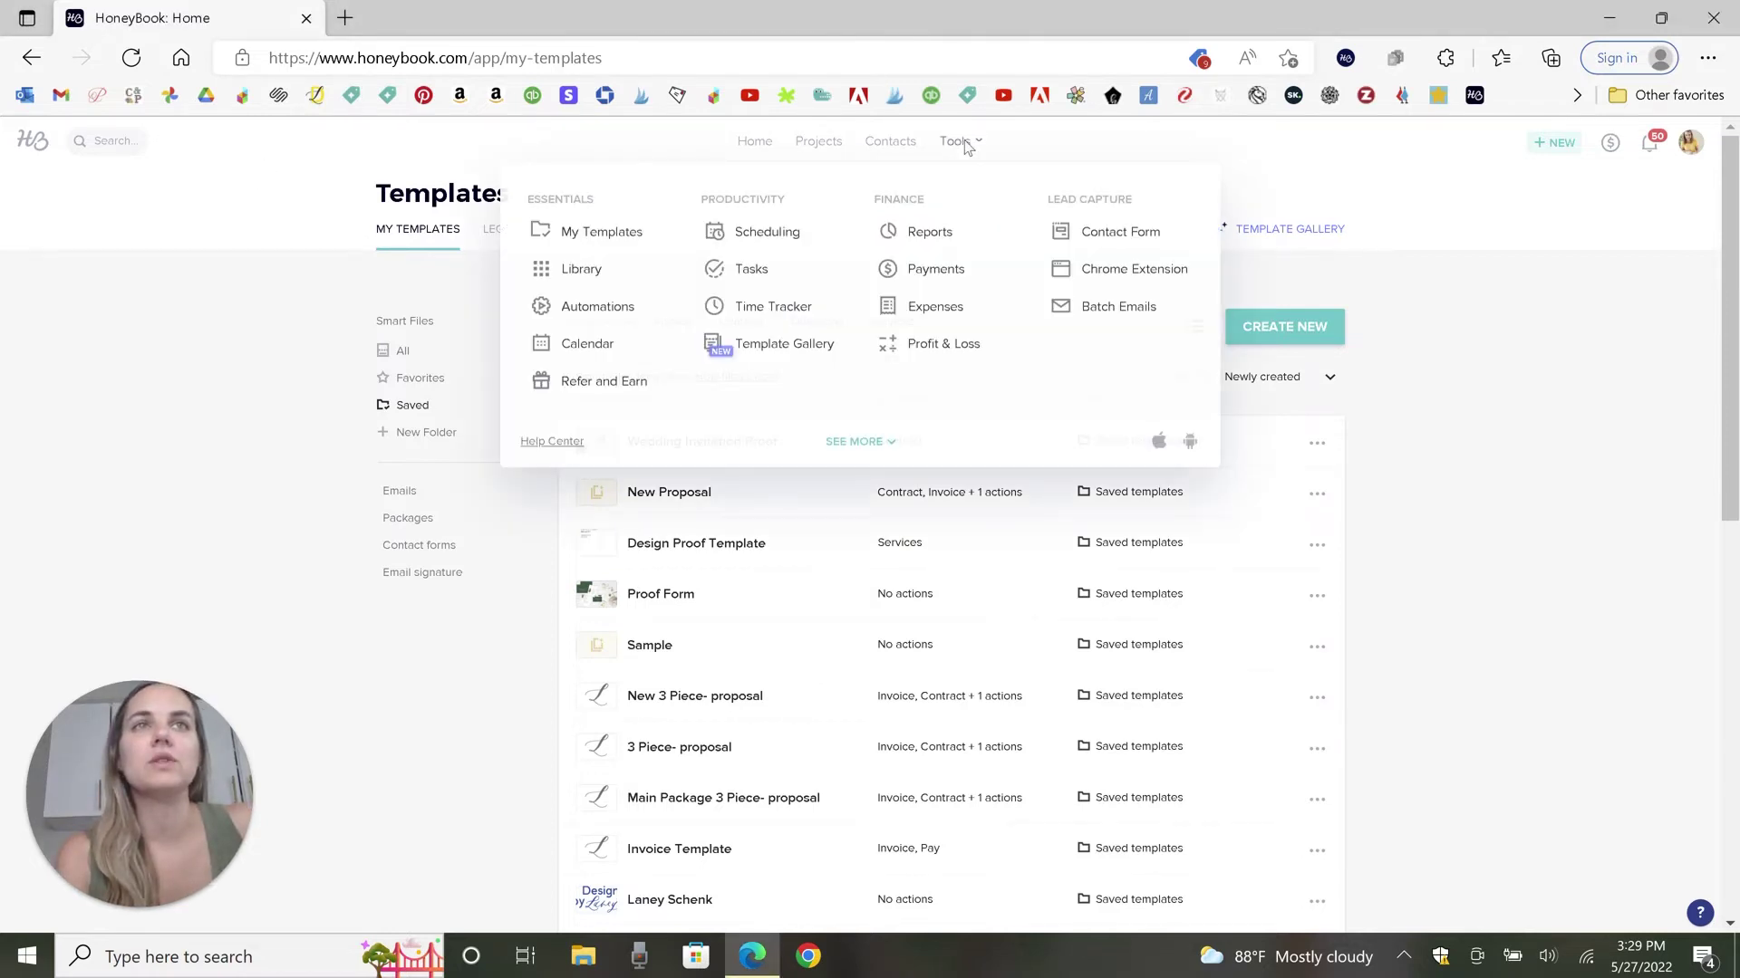
click(562, 238)
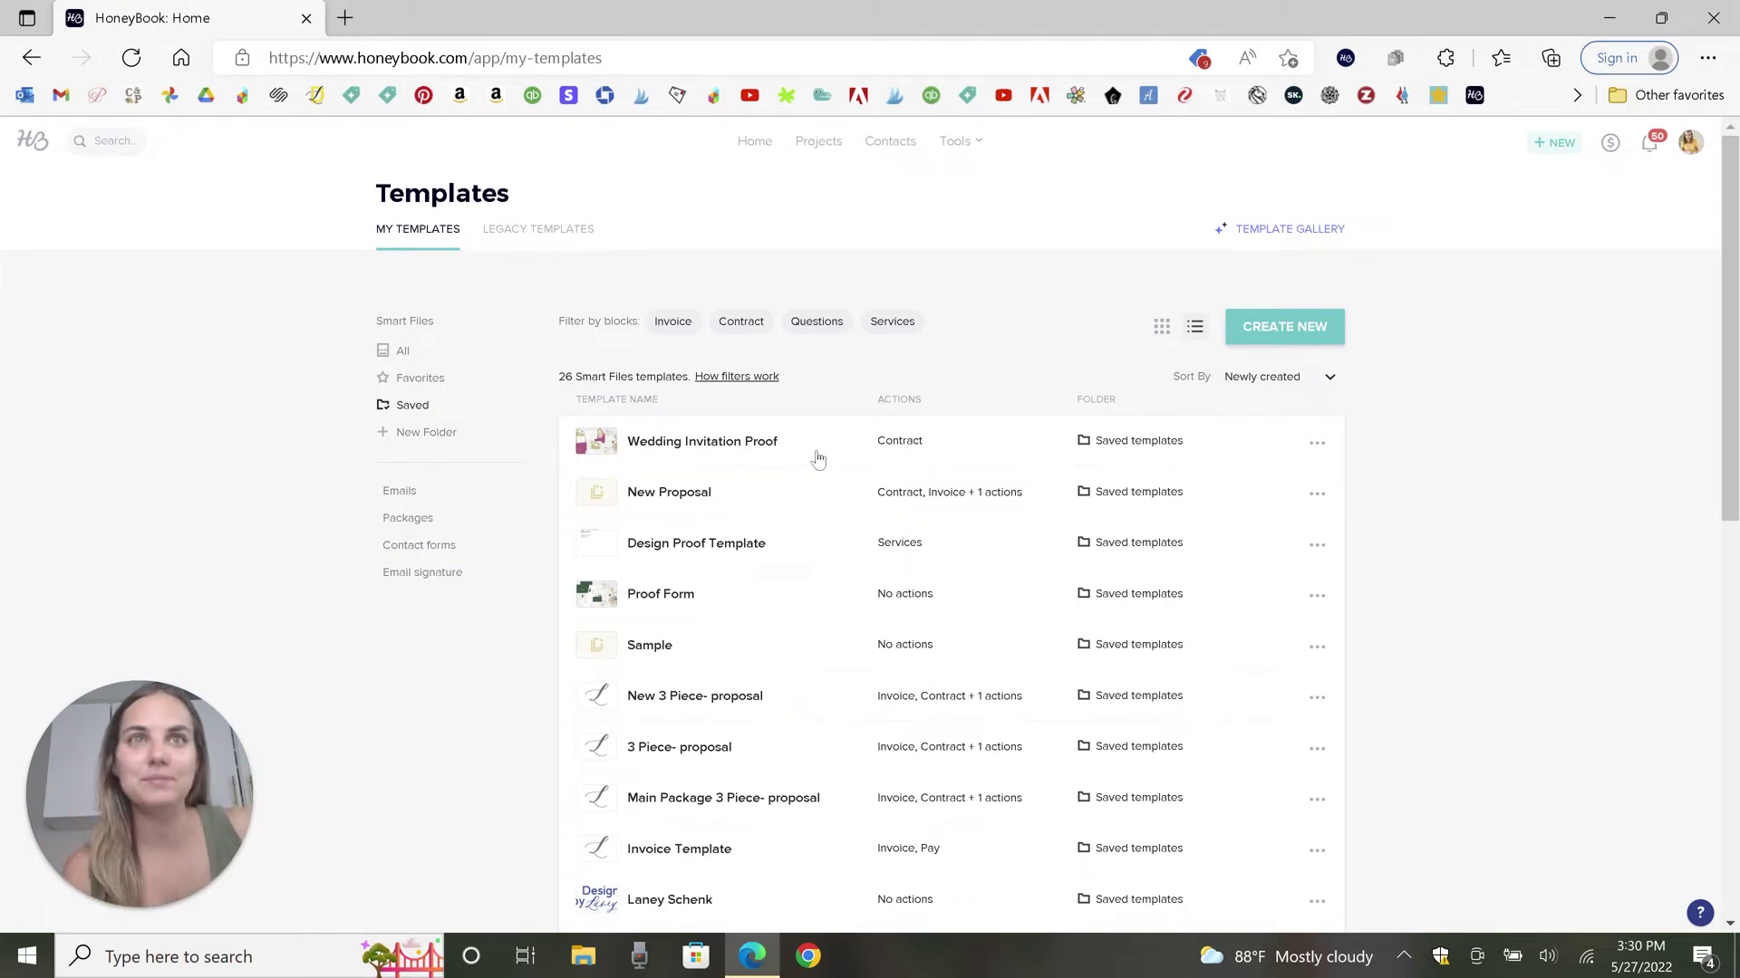
click(1315, 331)
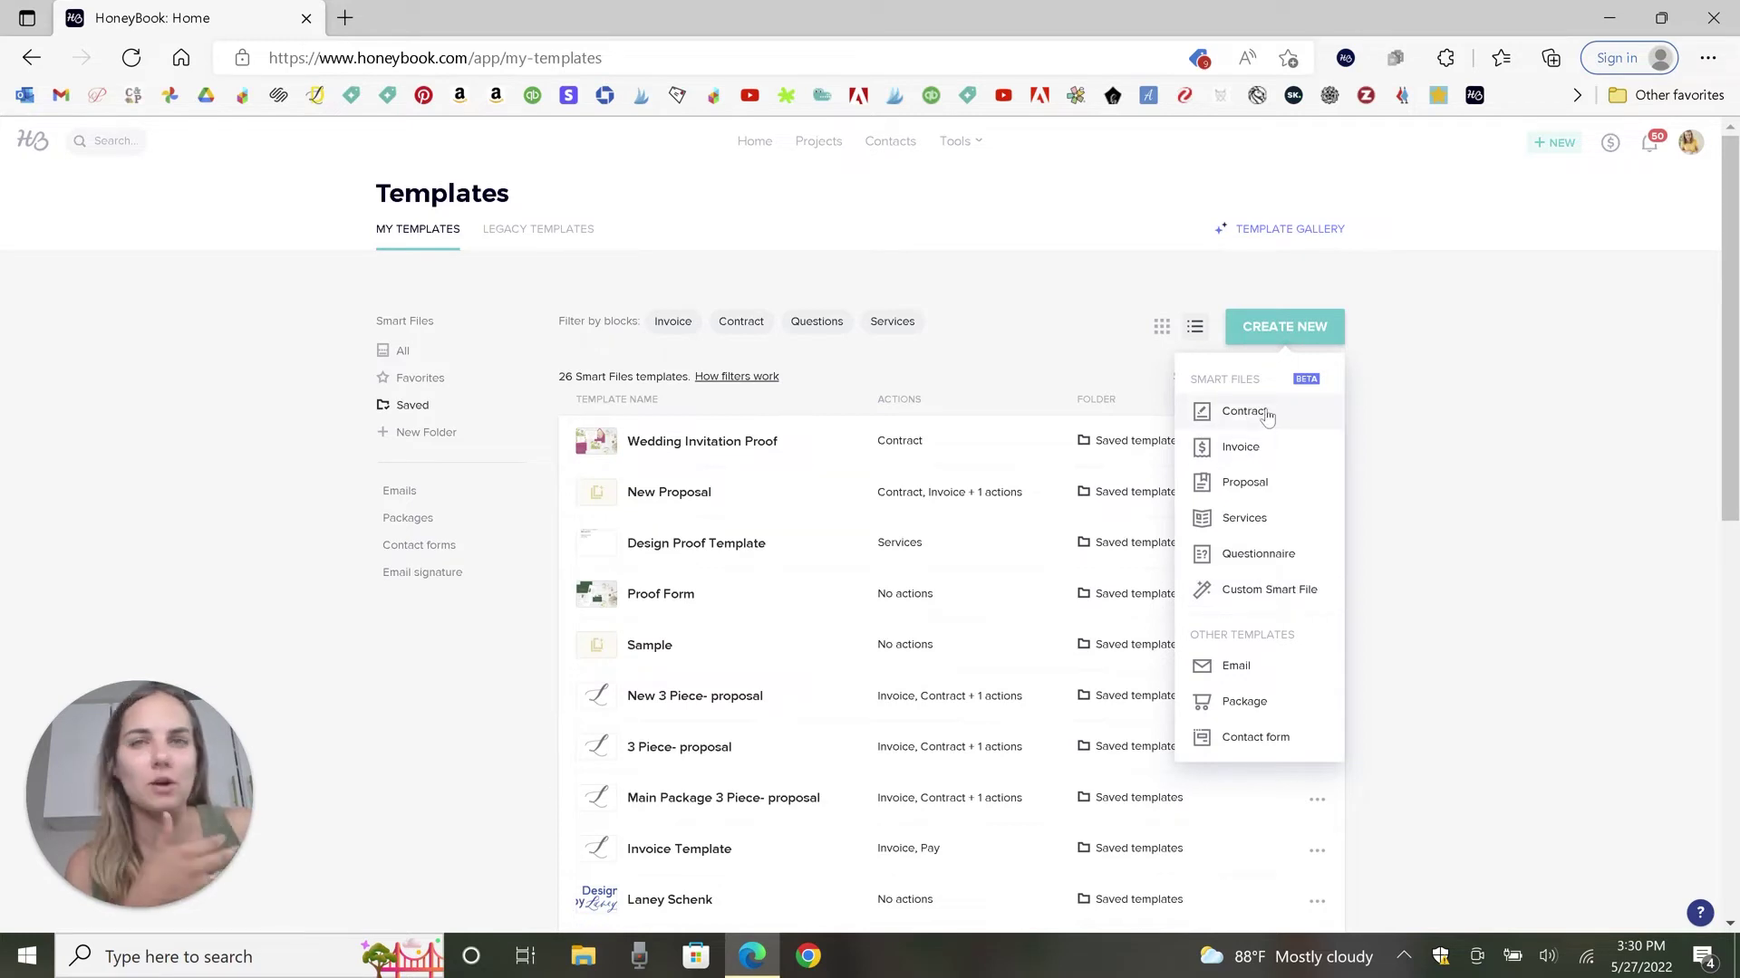
click(1272, 591)
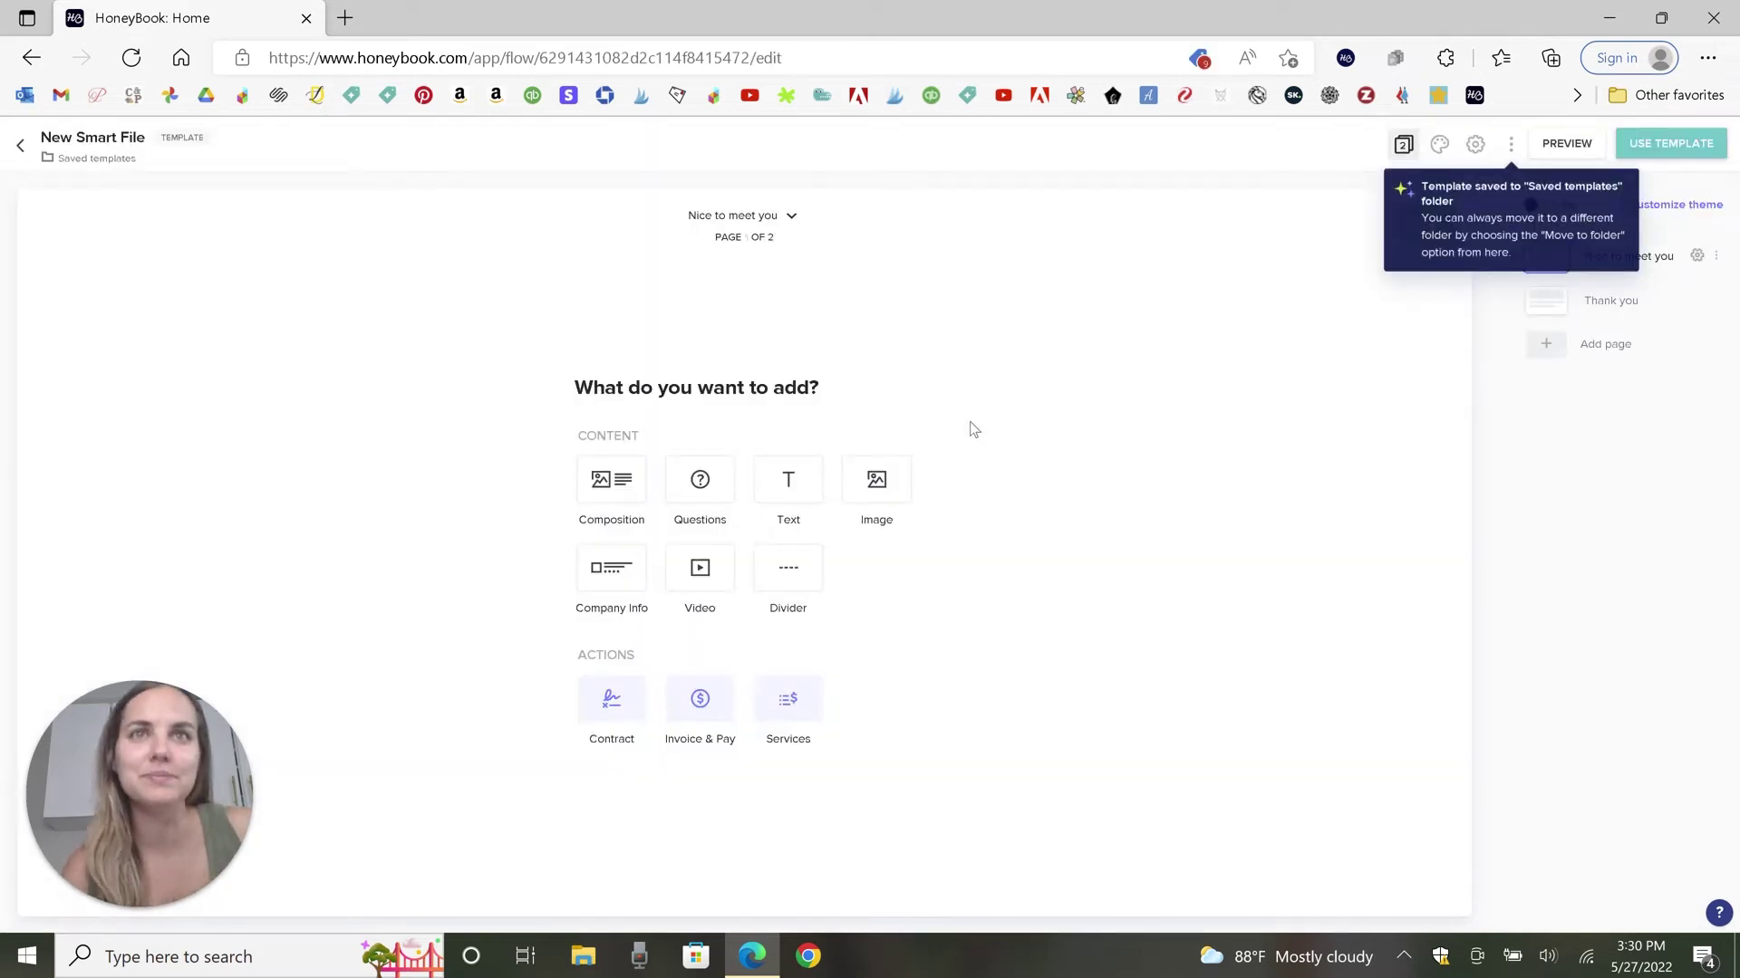
Step: Rename the new smart file template as YT Template
click(90, 137)
text(YT Template)
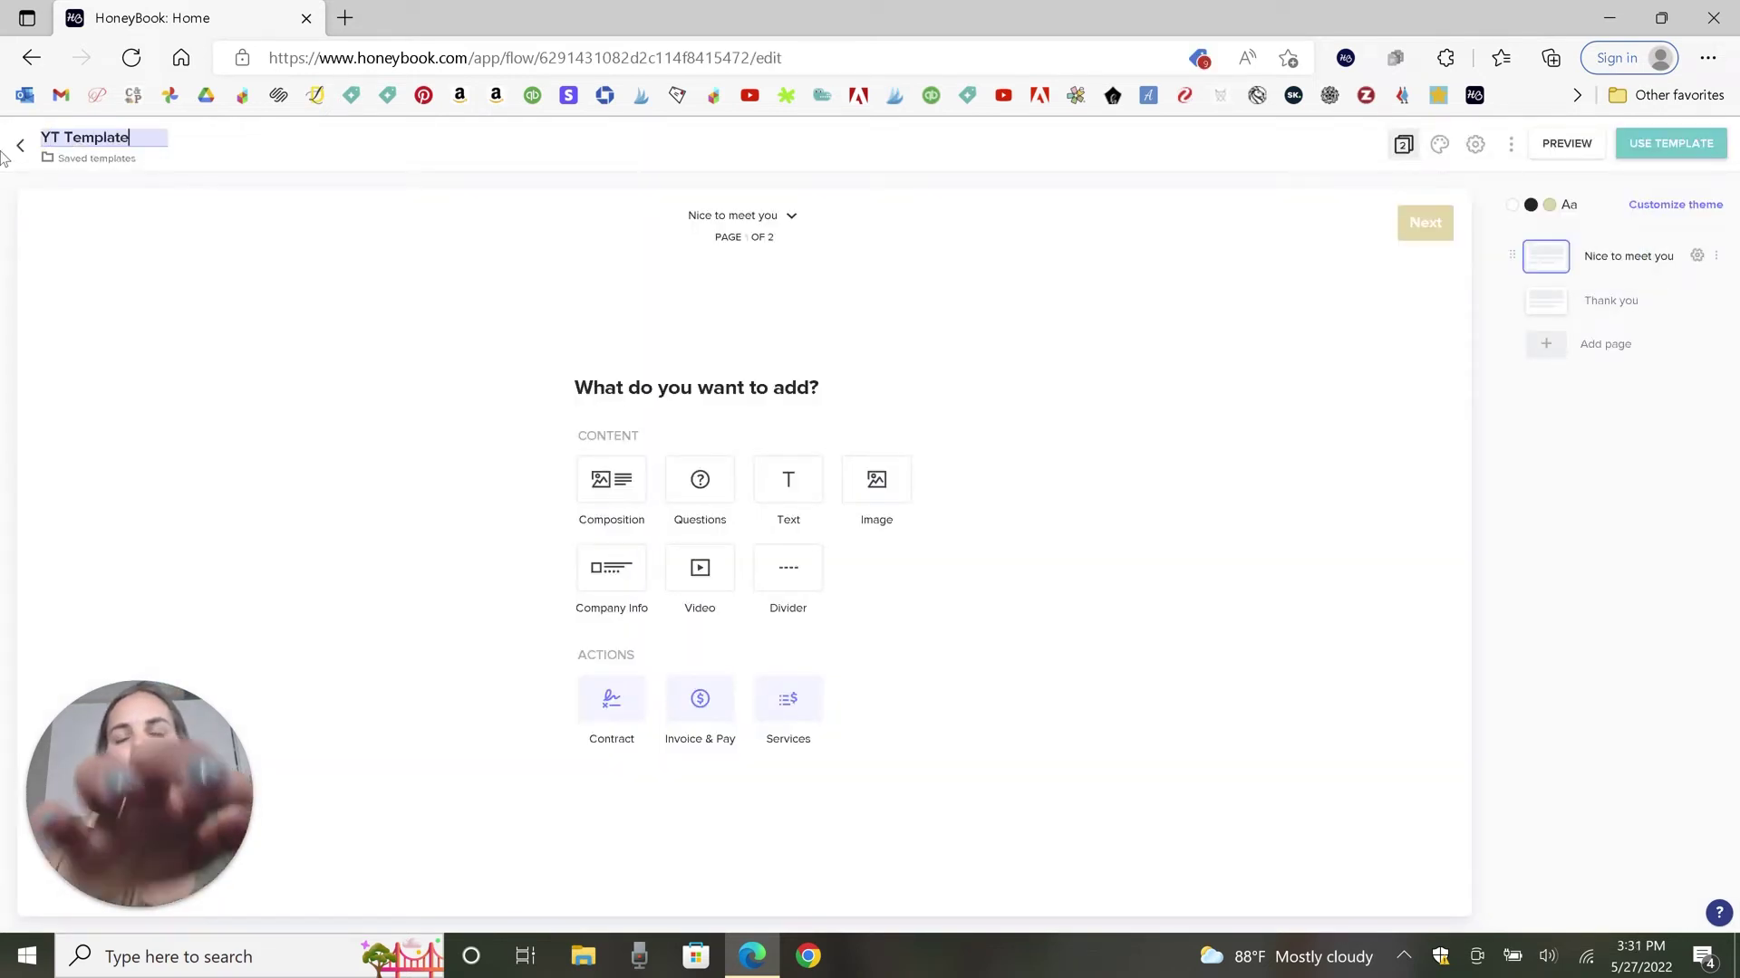
click(307, 327)
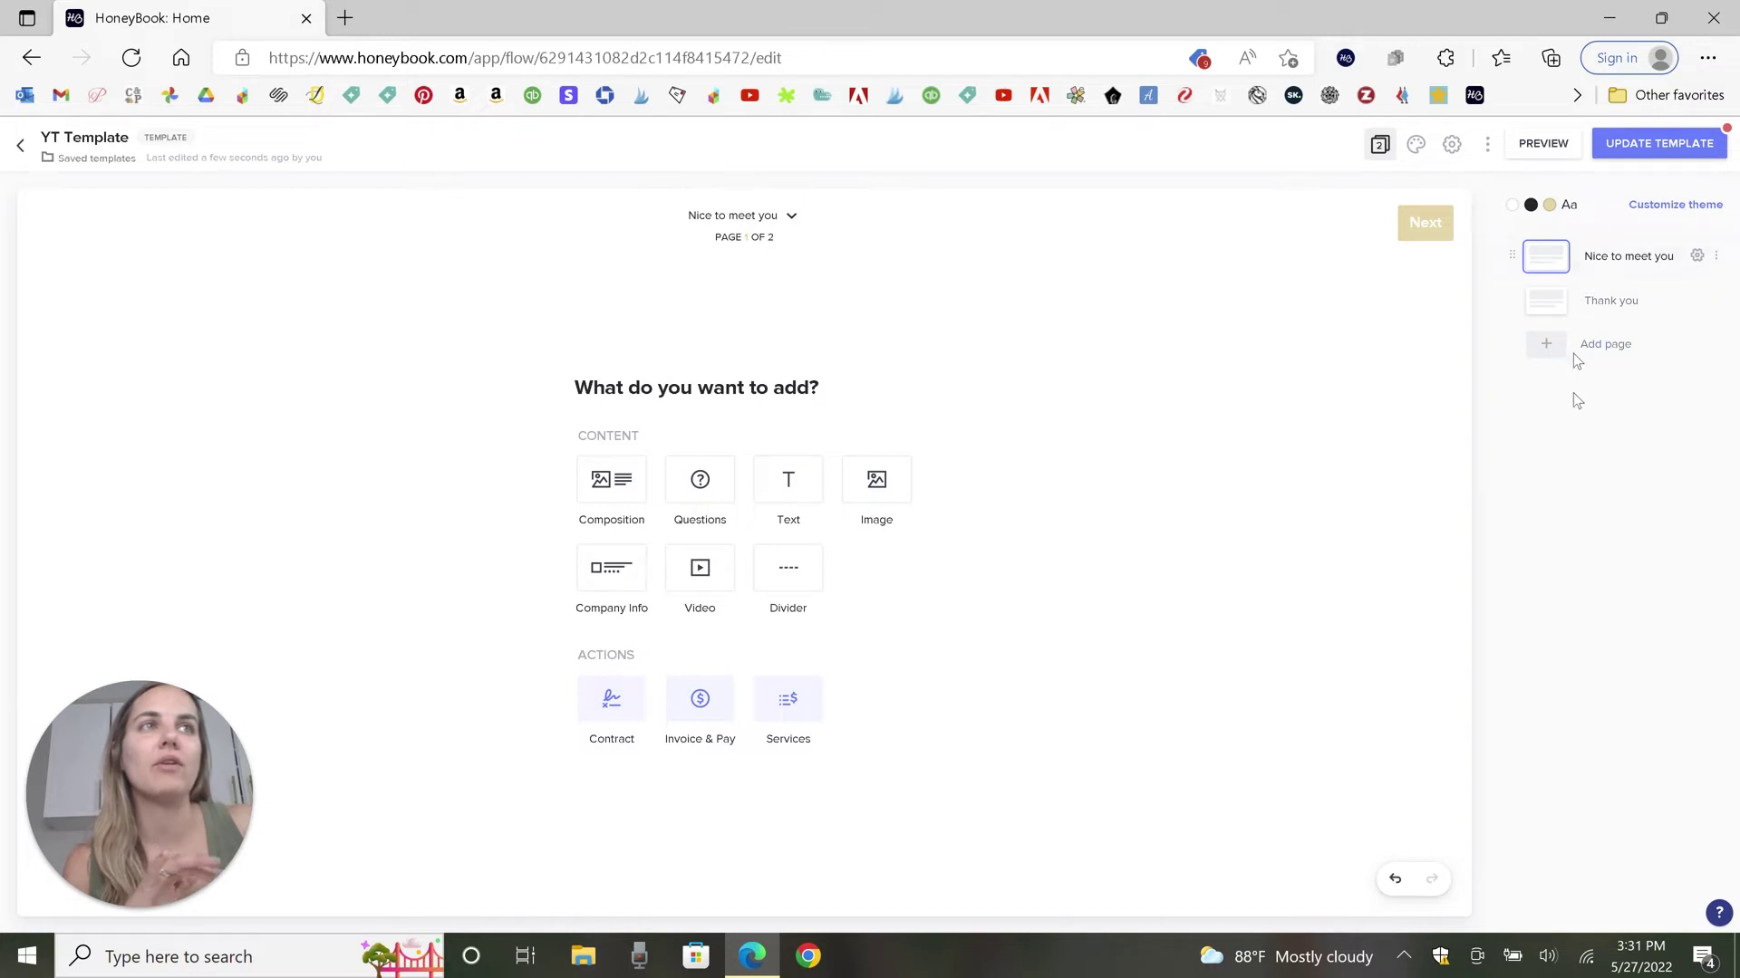
Step: Open the theme customization and set the button corner radius to 100
click(1680, 205)
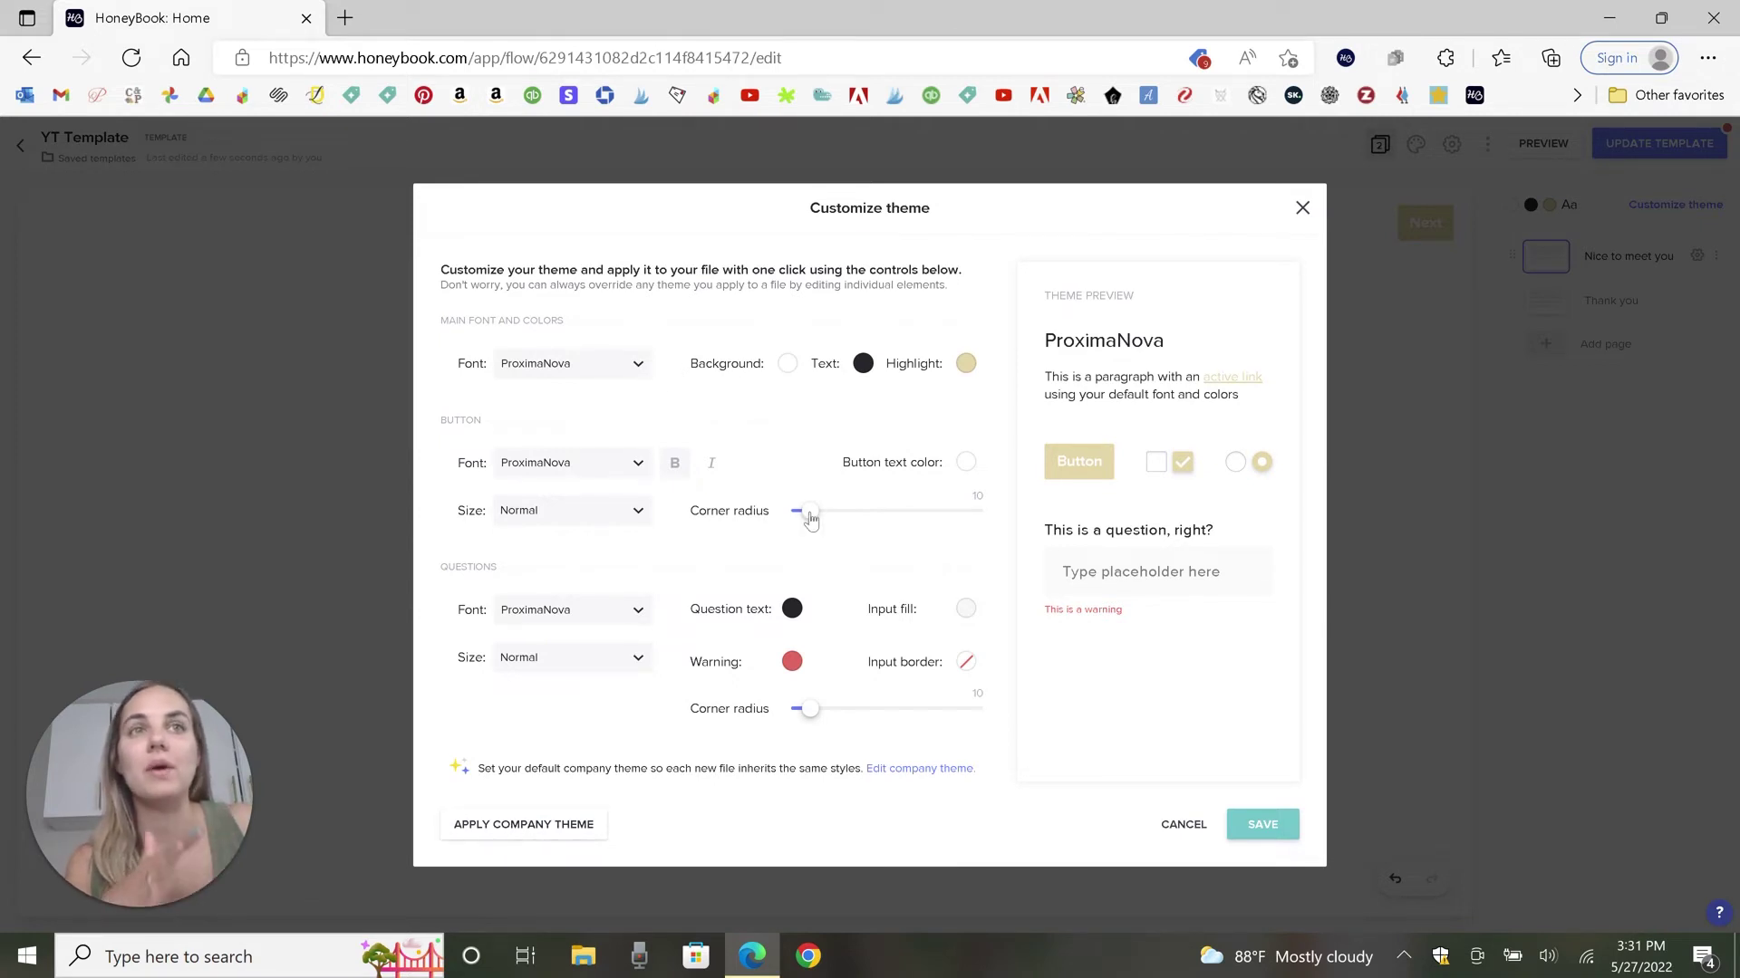
drag(809, 512, 975, 514)
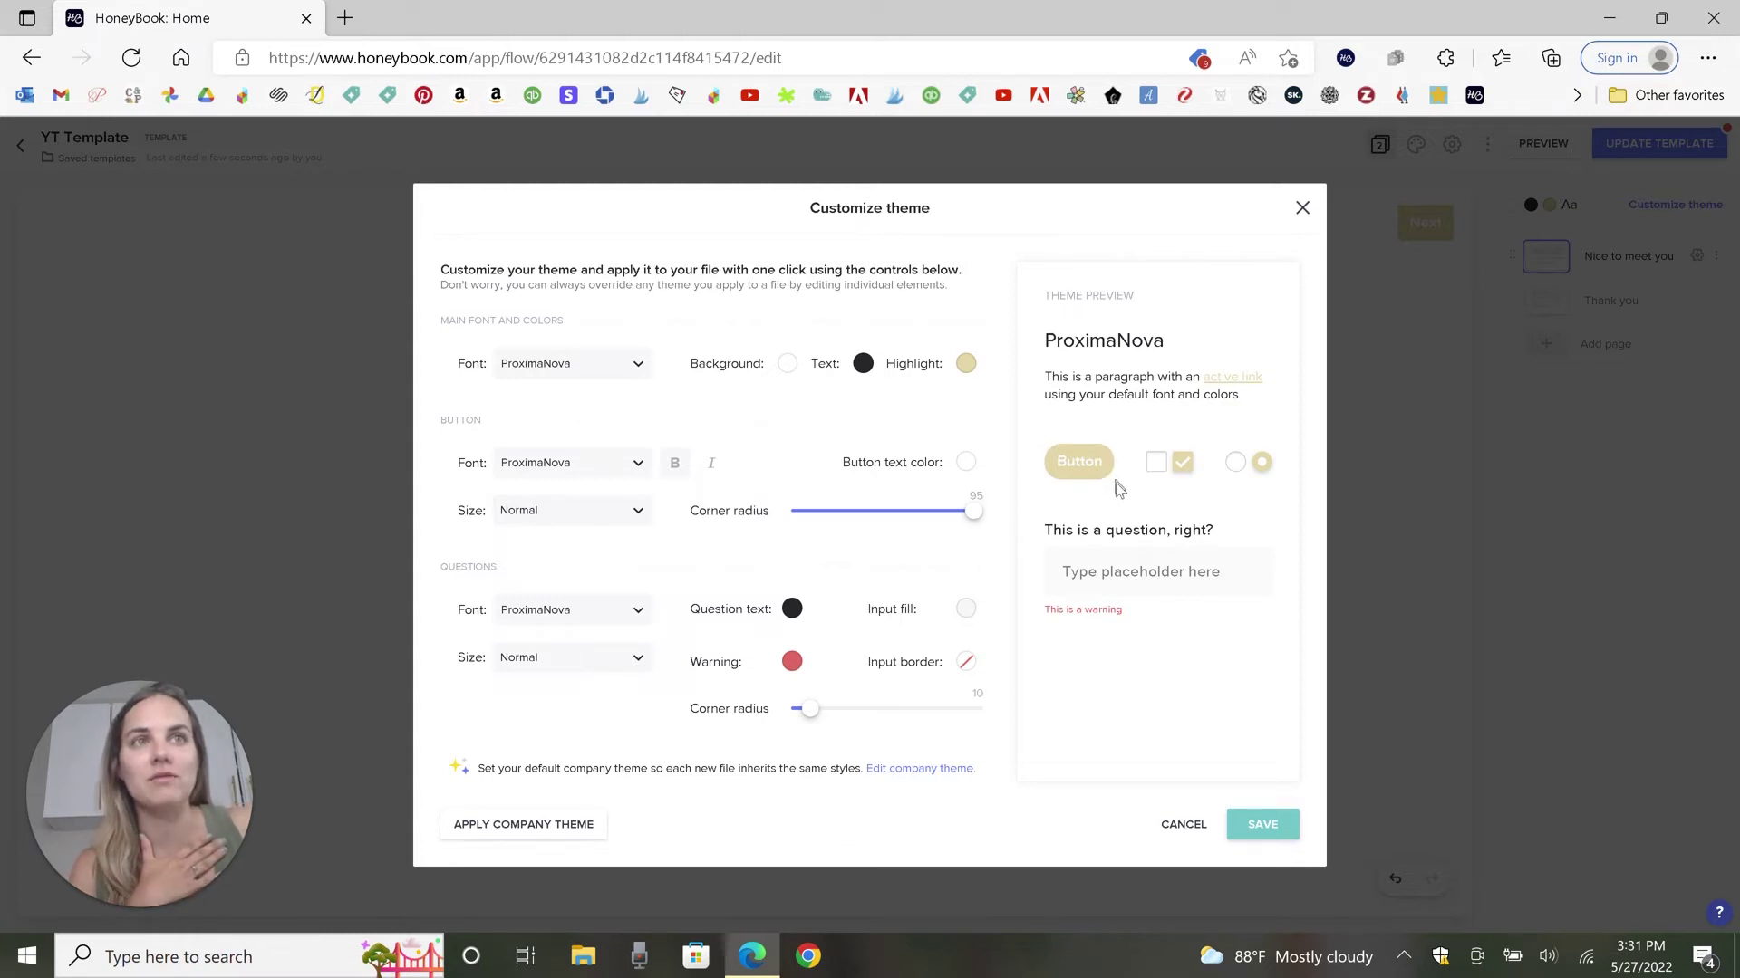
drag(975, 514, 710, 535)
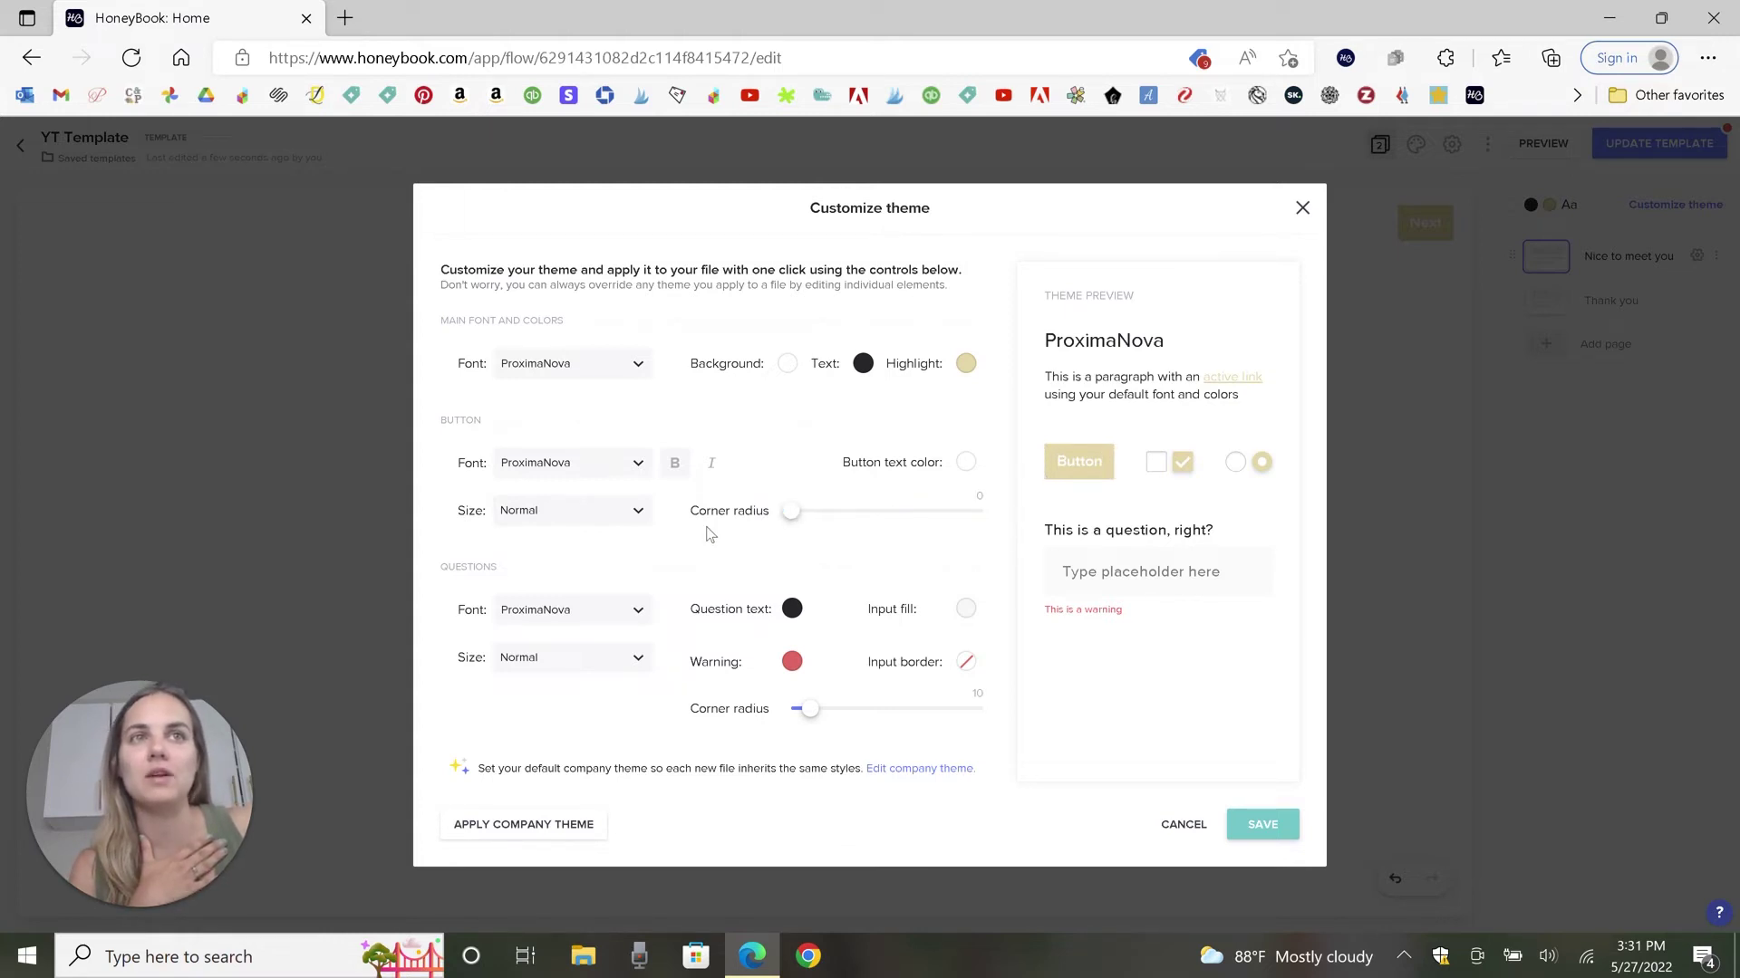
drag(792, 513, 885, 514)
drag(1092, 518, 1094, 520)
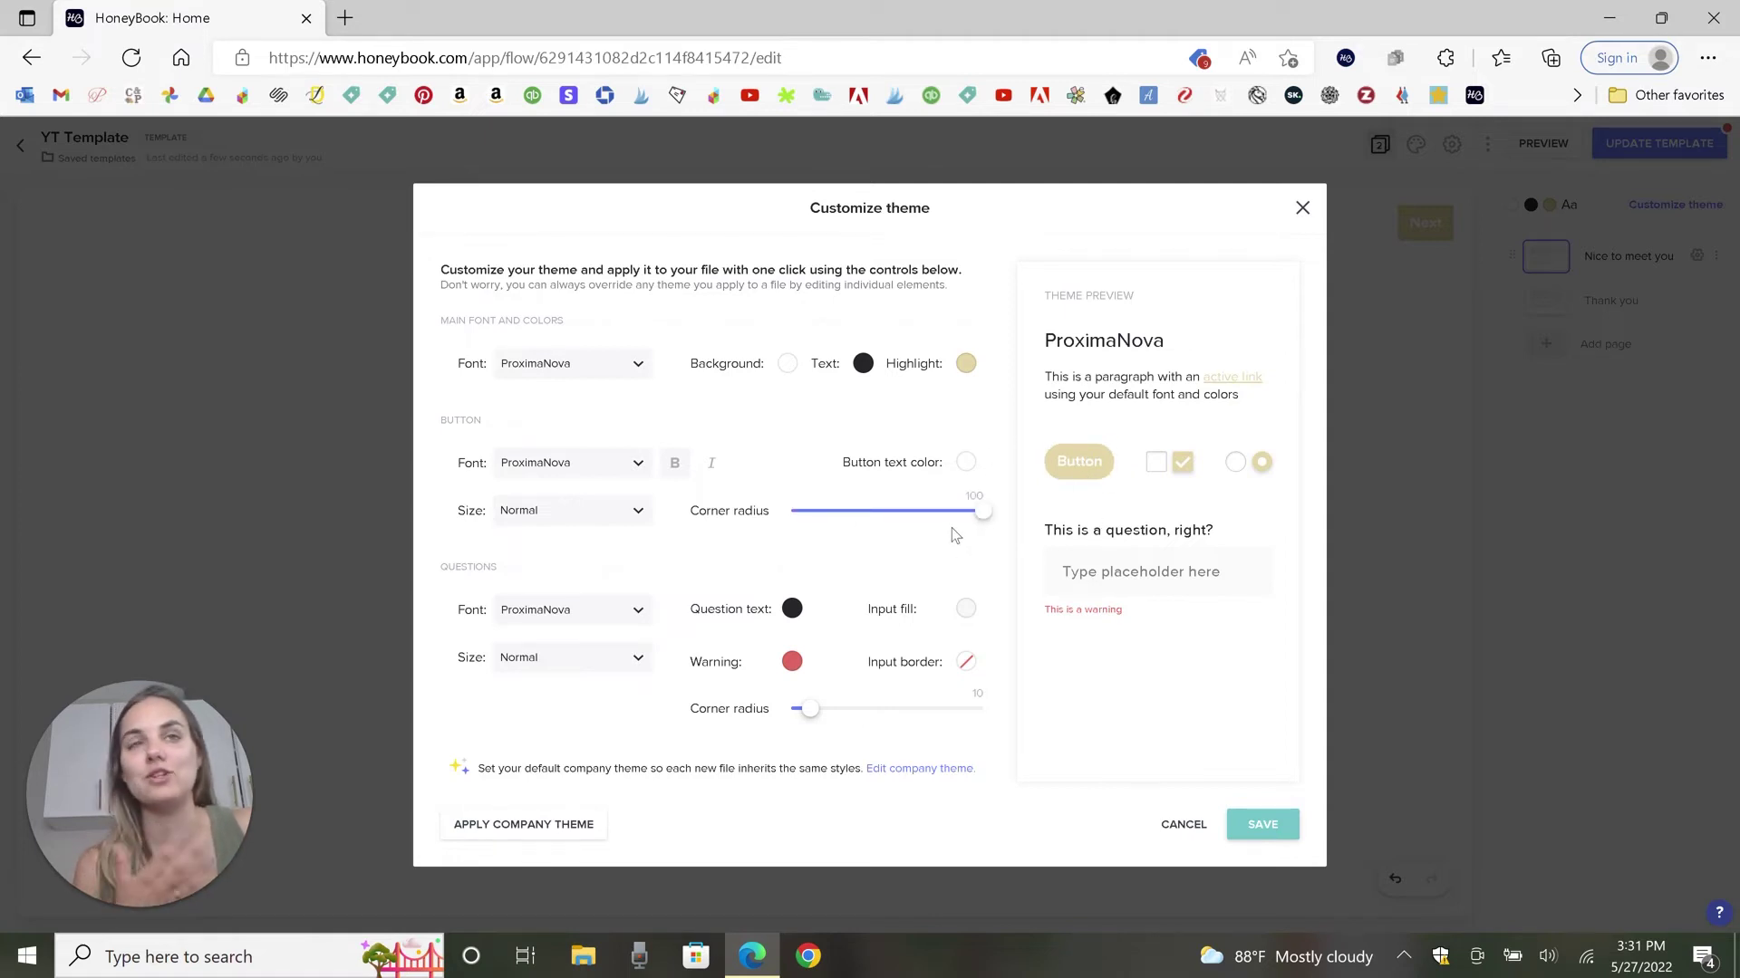
Step: Set the theme's highlight color to #fcd403
click(965, 363)
drag(946, 541, 902, 541)
text(#f)
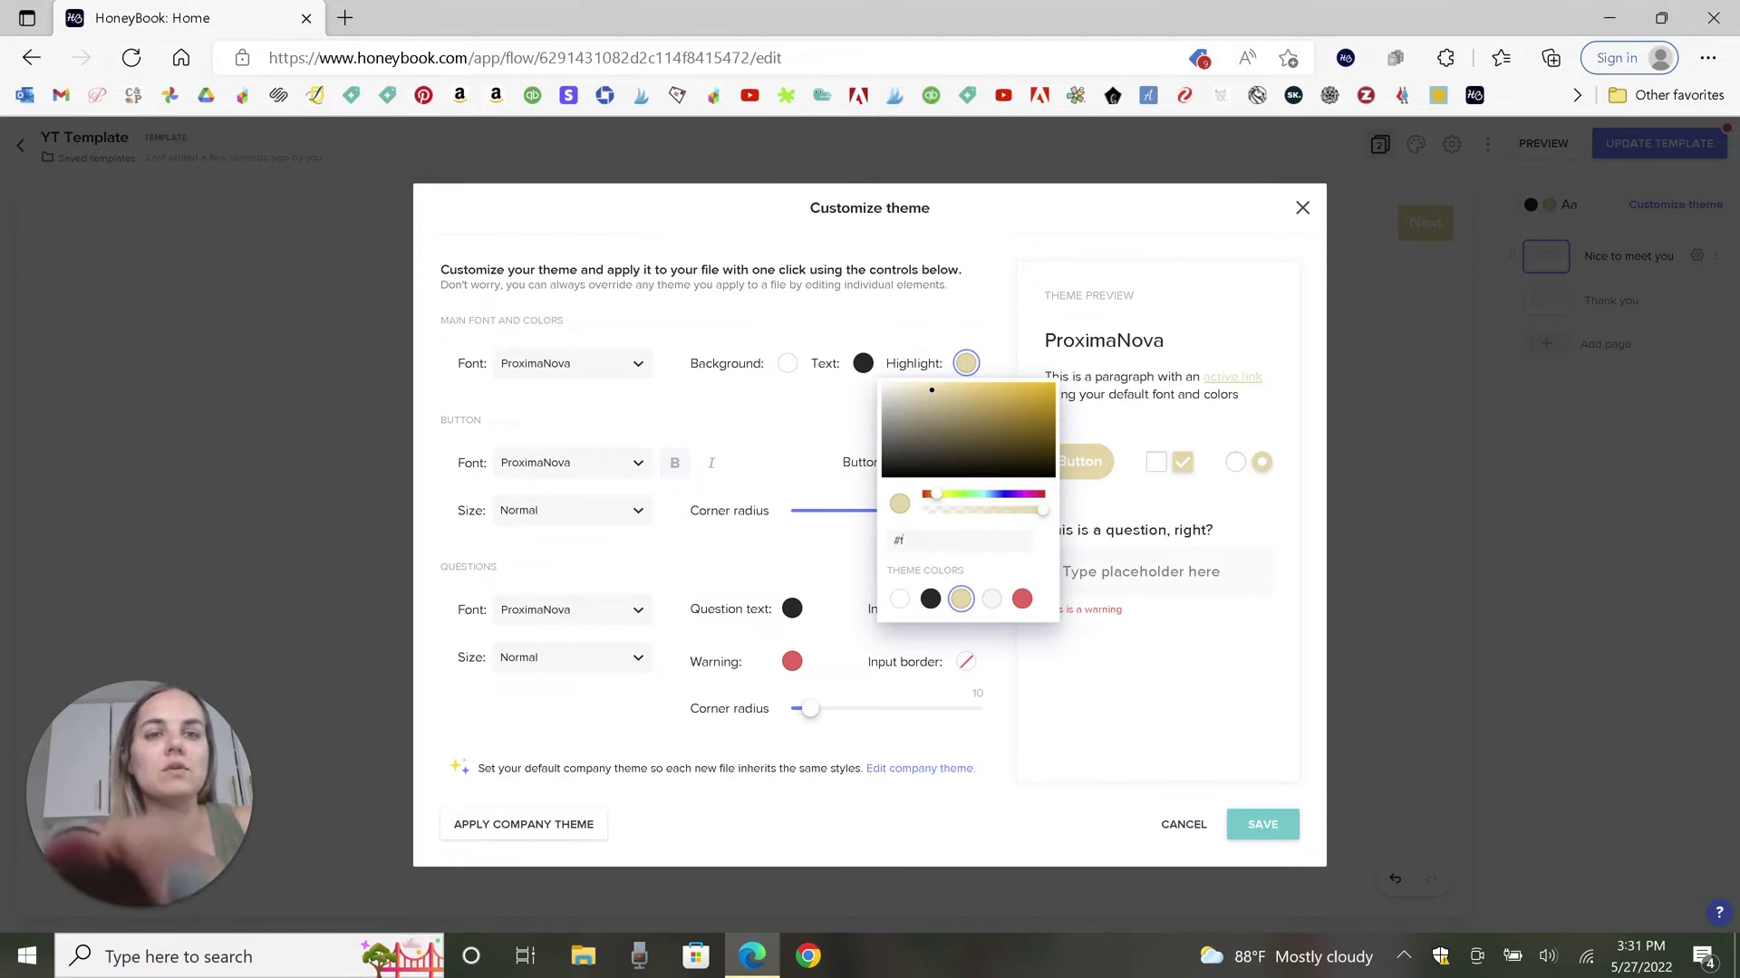
text(cd403)
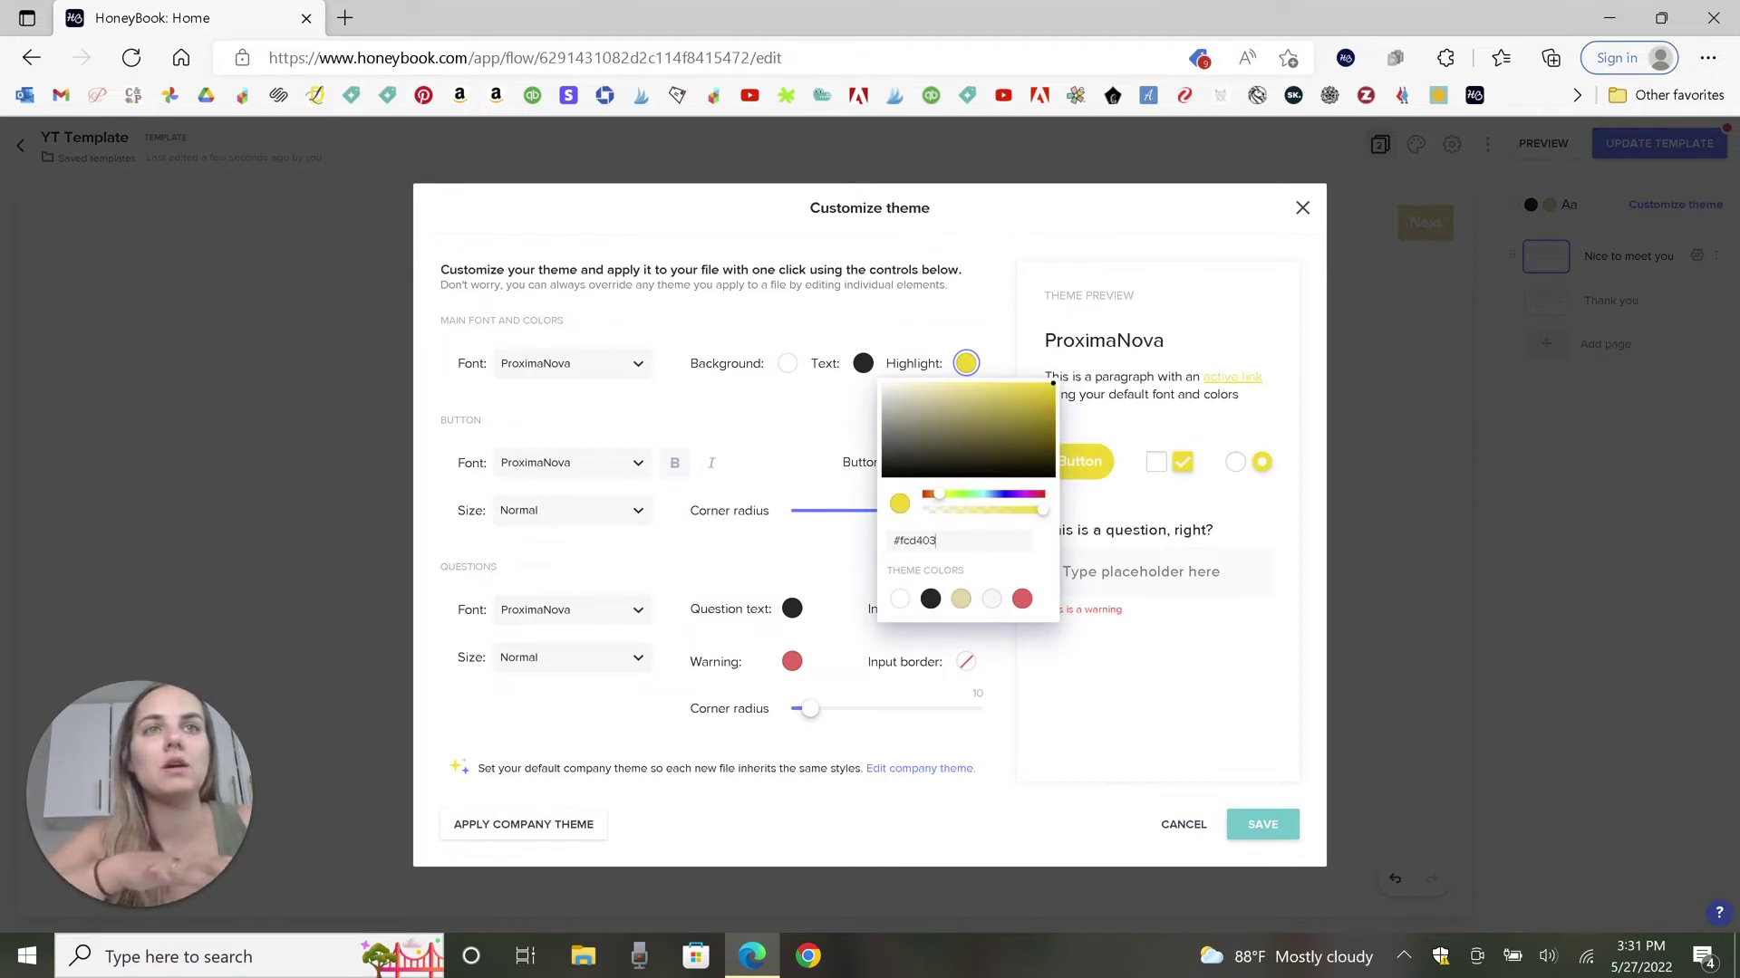
click(1121, 676)
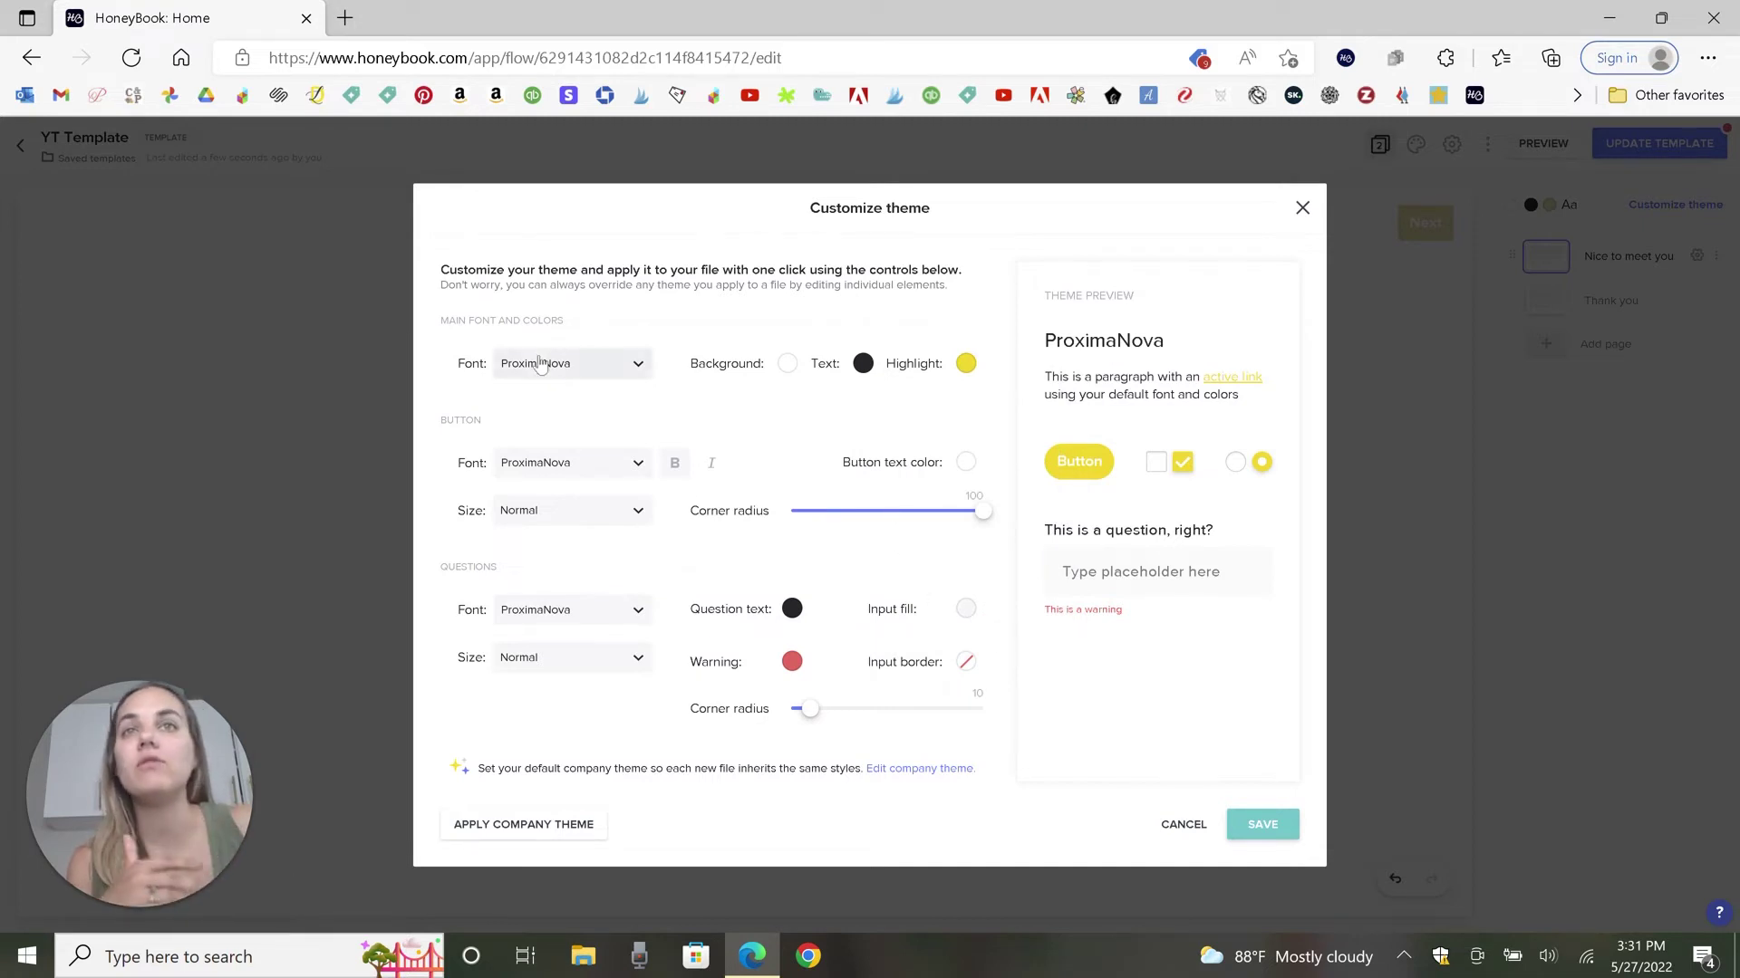
Step: Look through the available main fonts for the theme and save the customized theme
click(580, 370)
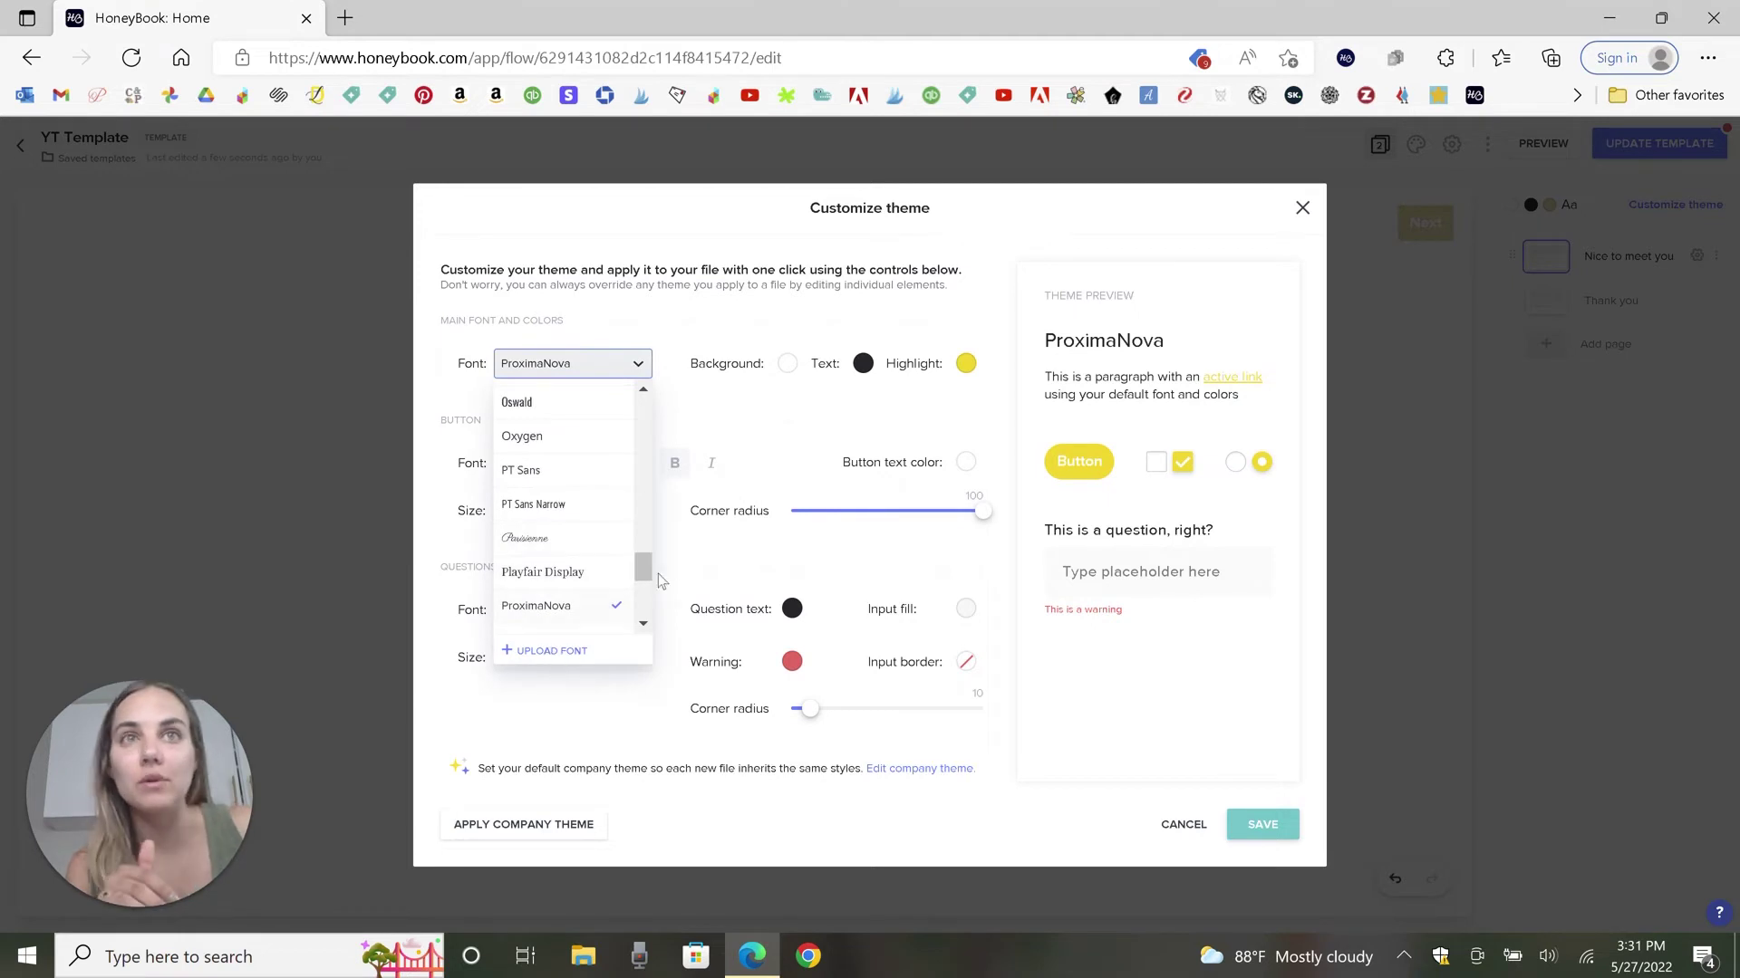
click(745, 475)
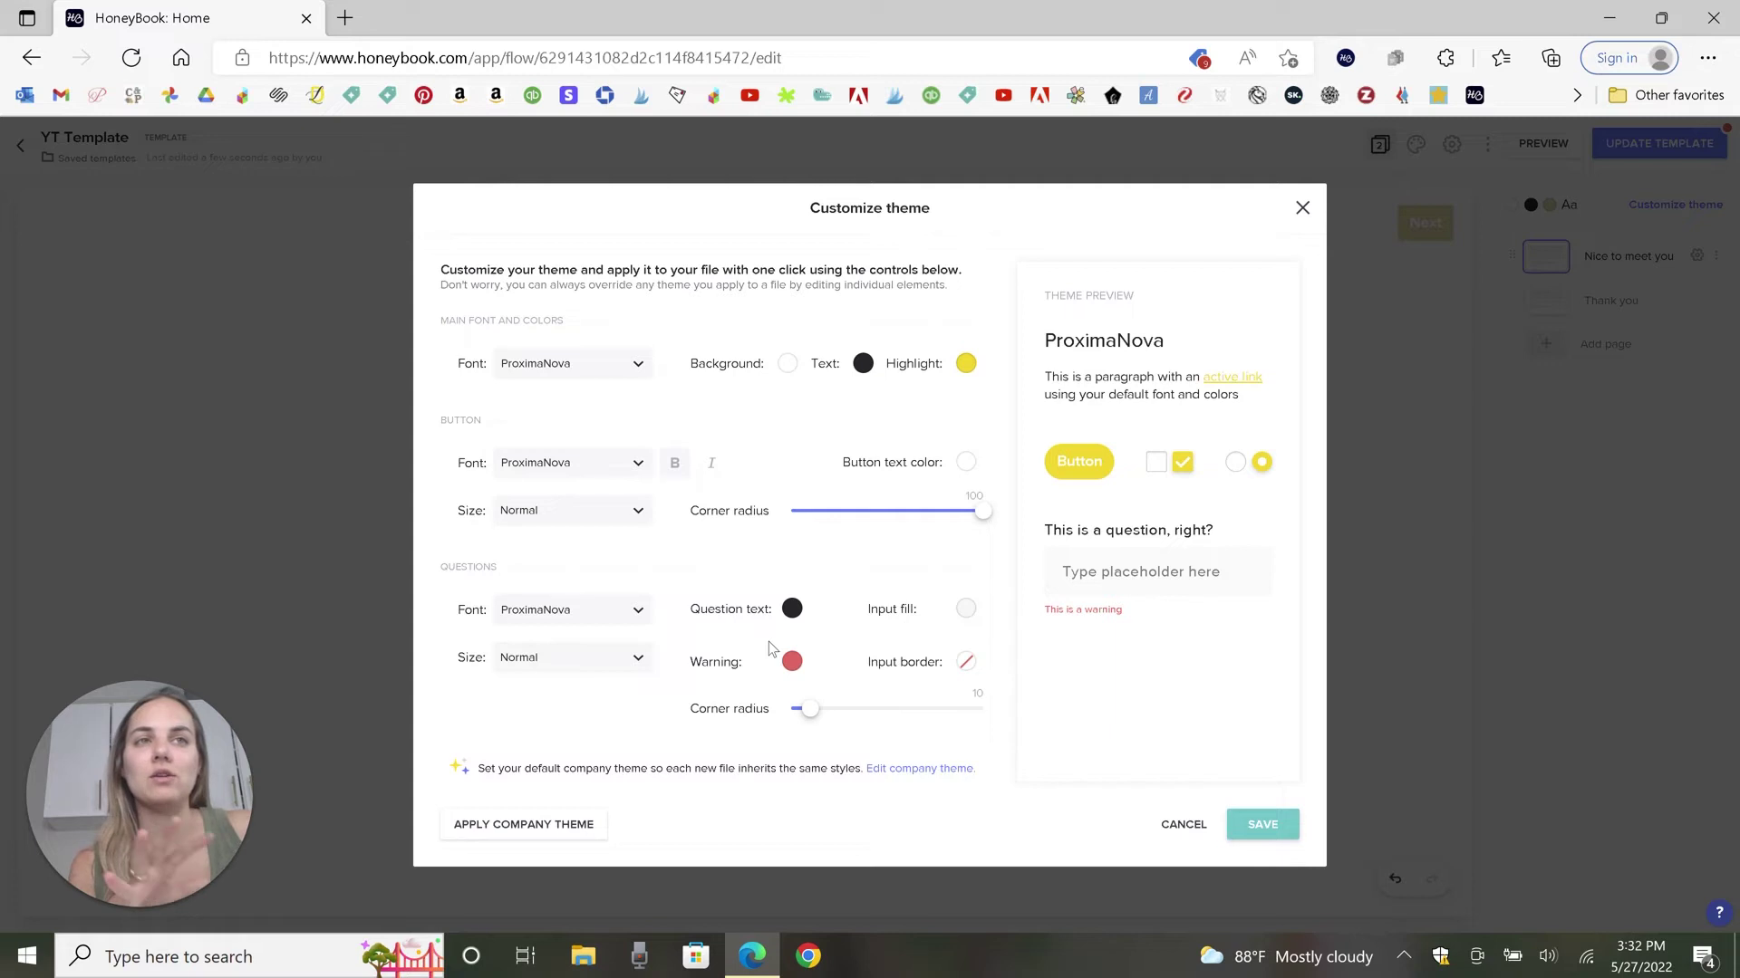
click(1264, 835)
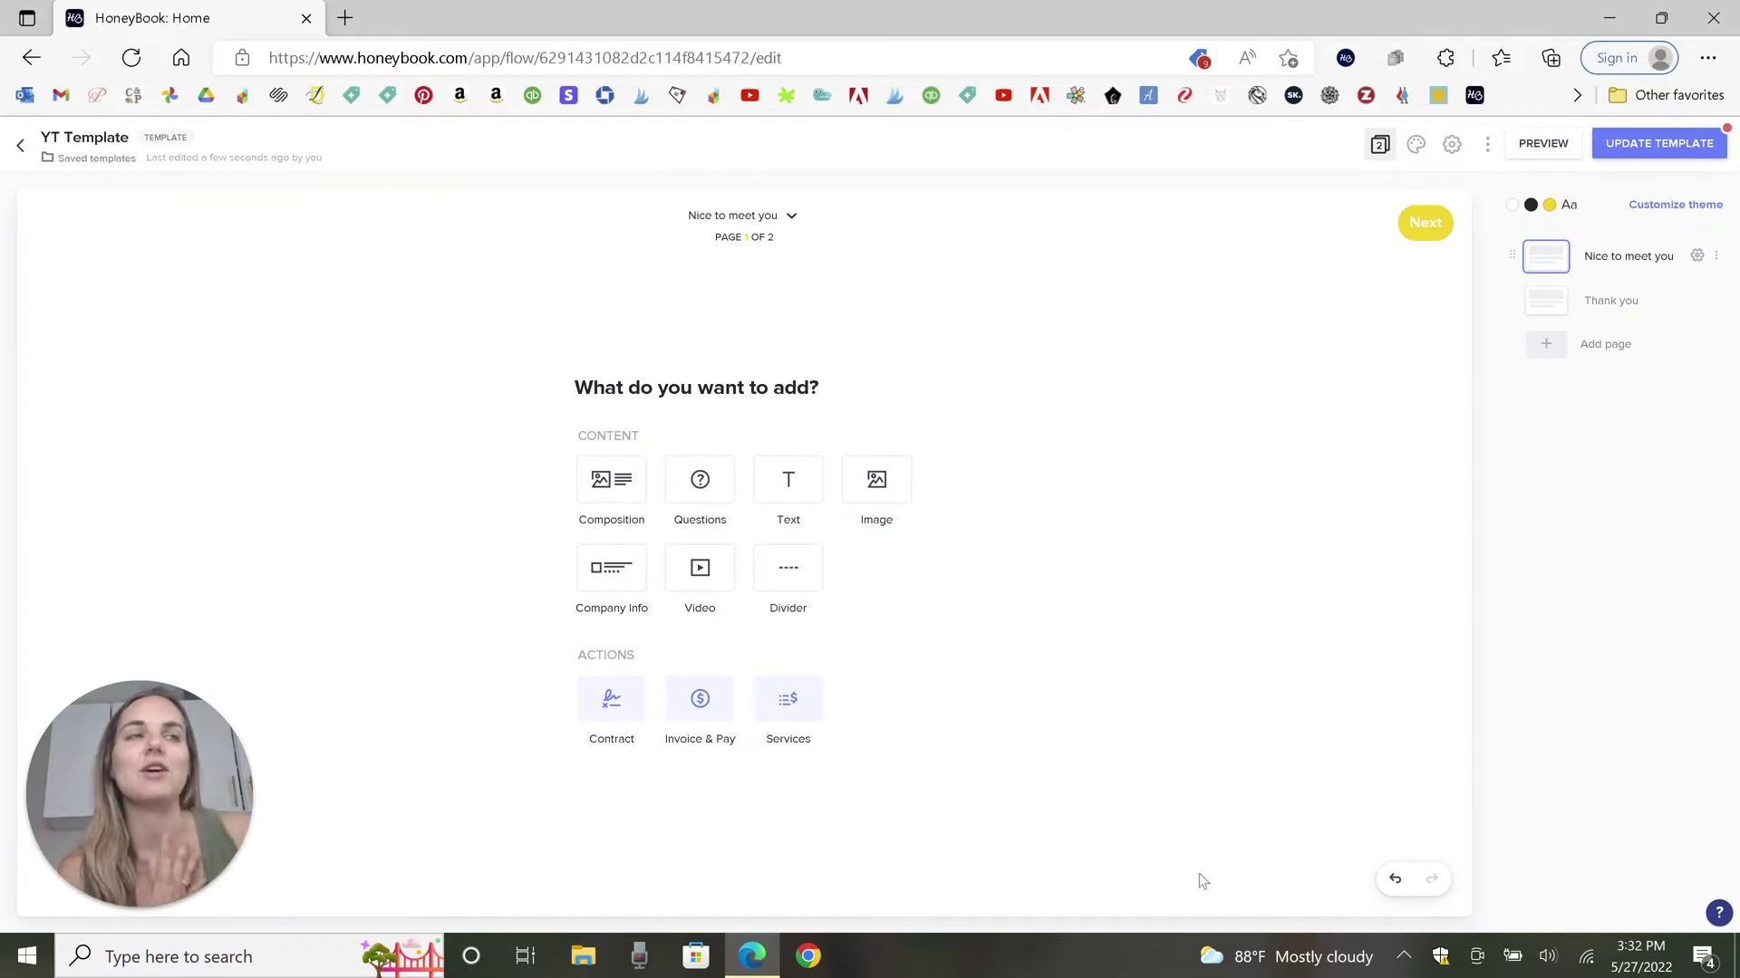
Step: Return to the template list, open the Wedding Invitation Proof template and review its Mock-Up page from the welcome text to the closing section
click(21, 150)
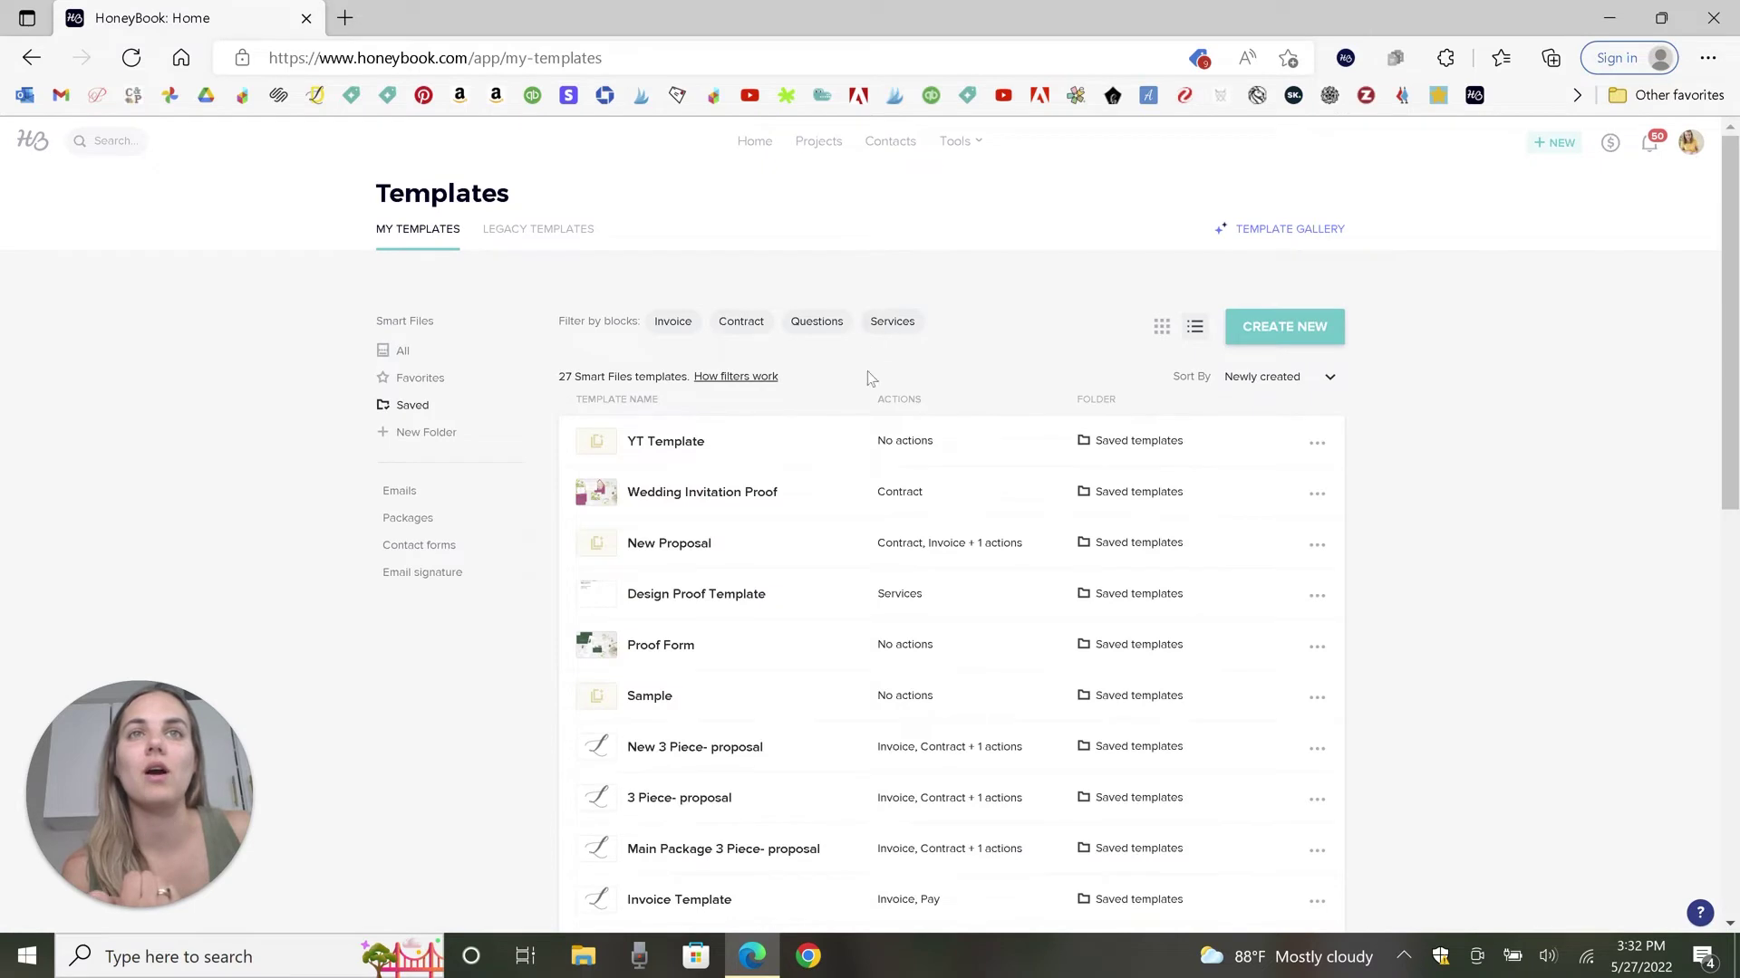
click(672, 507)
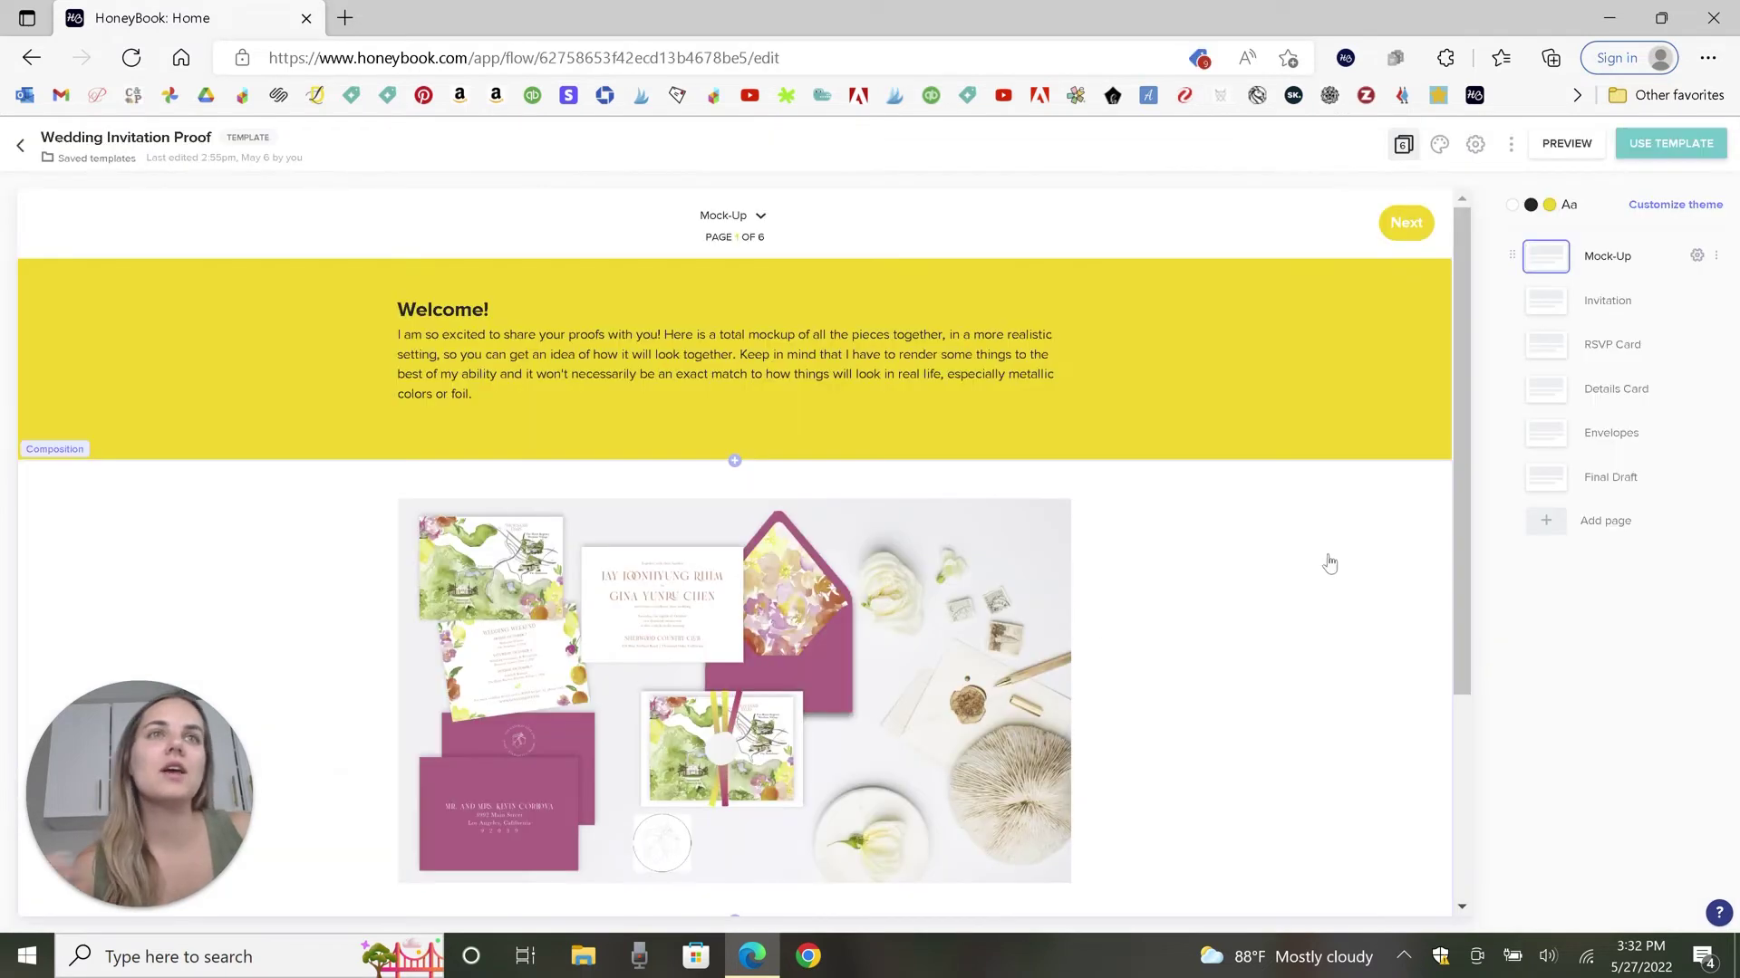
scroll(1246, 608, down, 3)
scroll(1247, 606, up, 3)
scroll(1162, 596, down, 2)
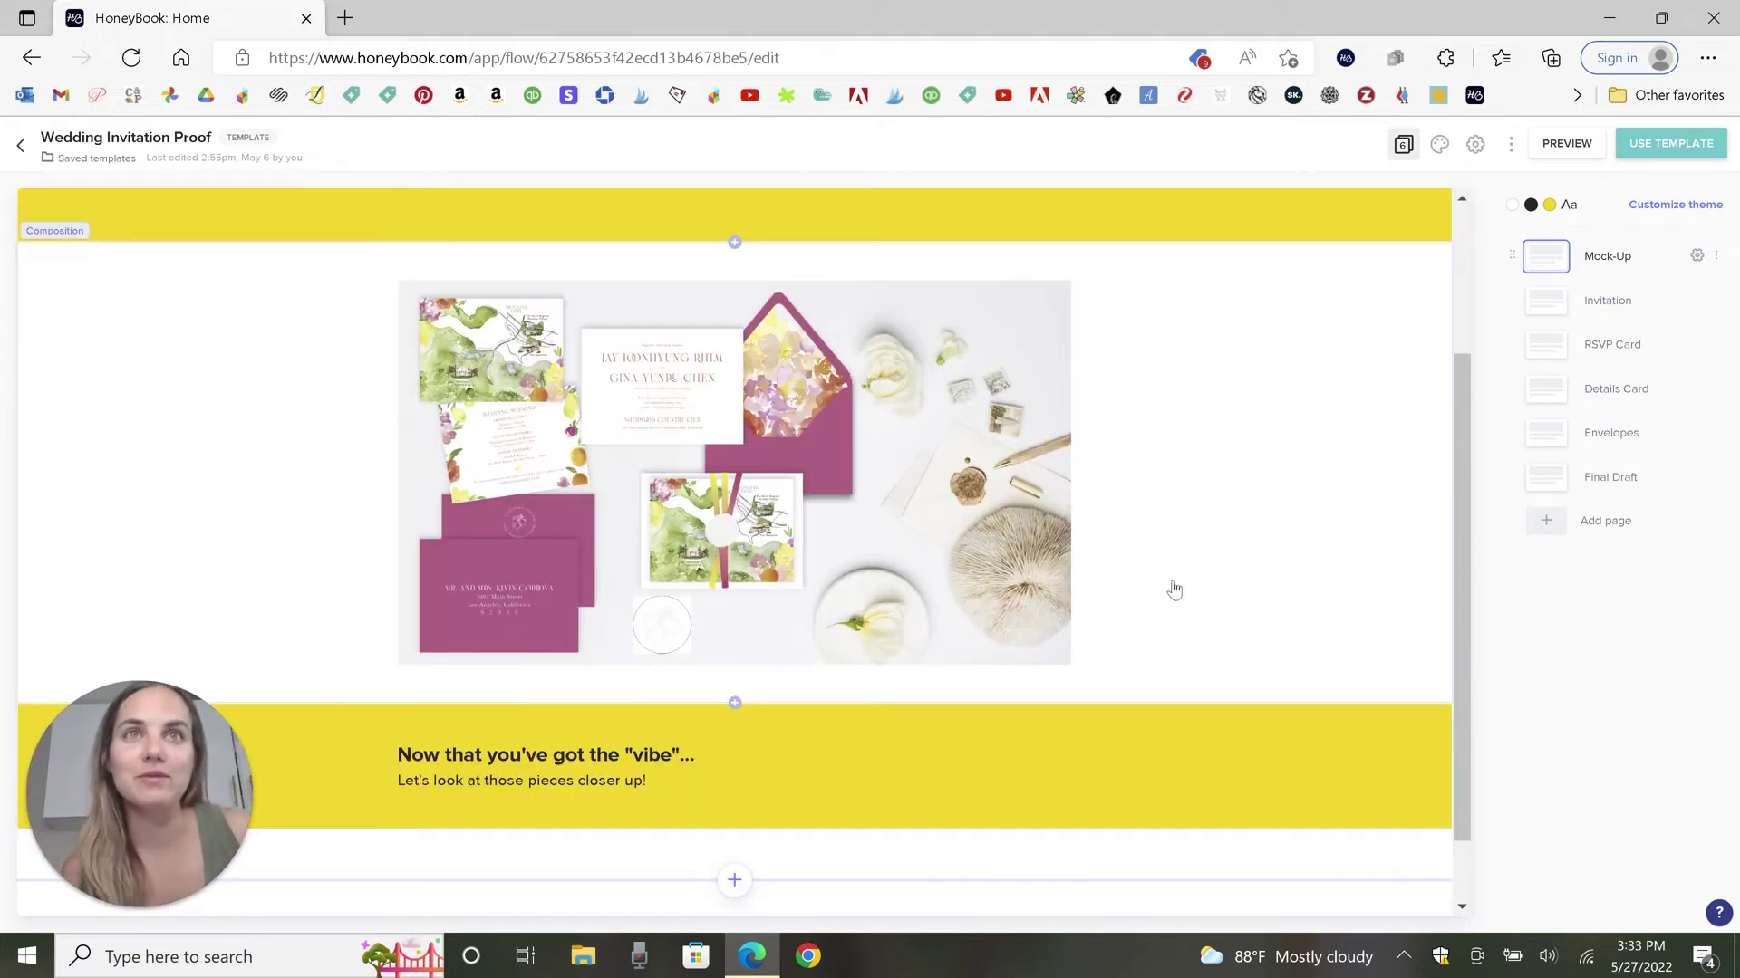
scroll(1169, 589, up, 2)
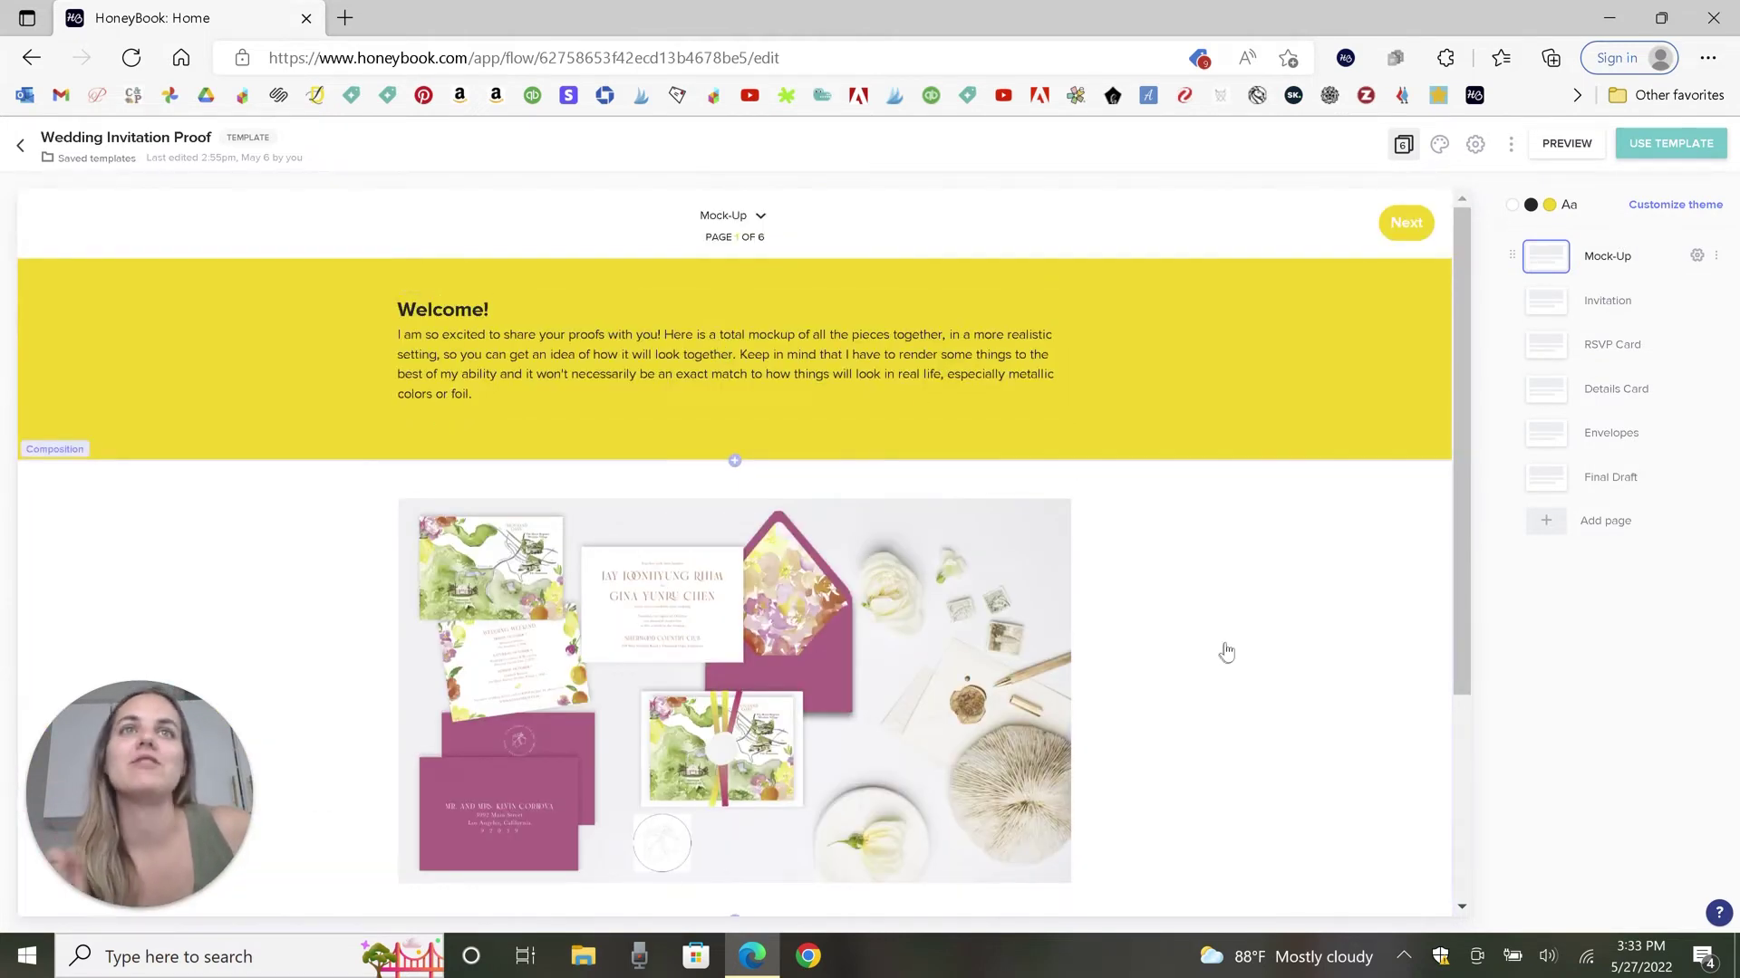
drag(1464, 455, 1426, 775)
scroll(1444, 580, up, 2)
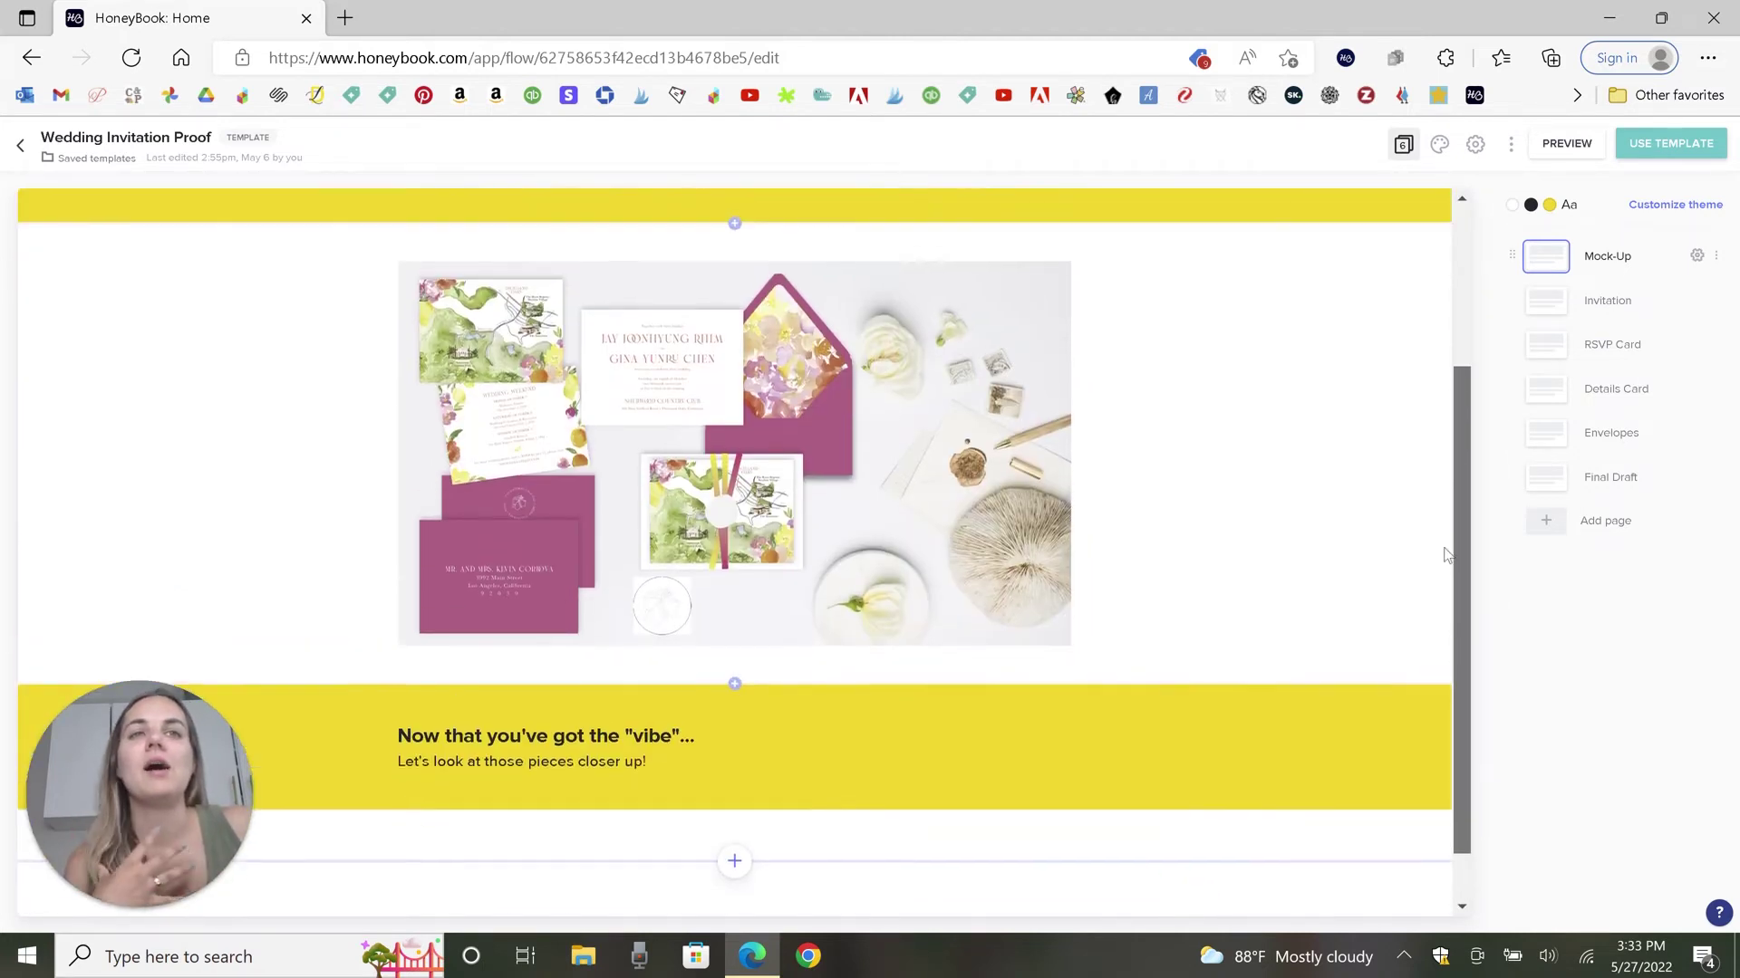
scroll(906, 634, down, 2)
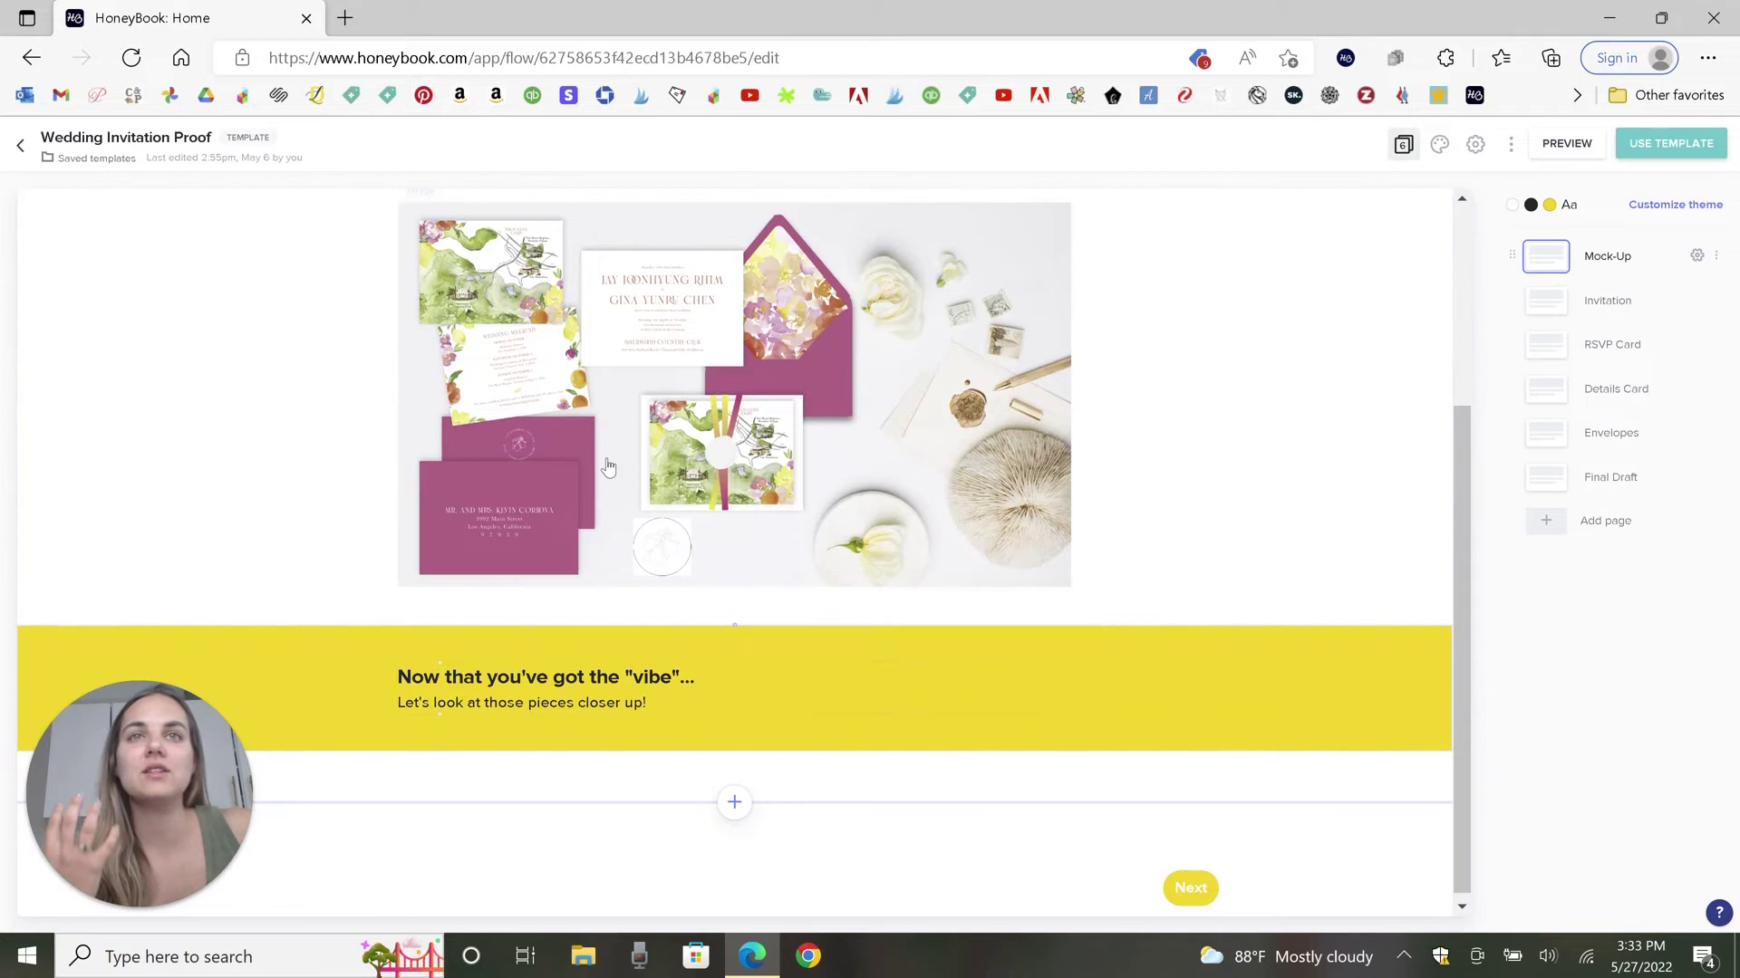
scroll(606, 466, up, 4)
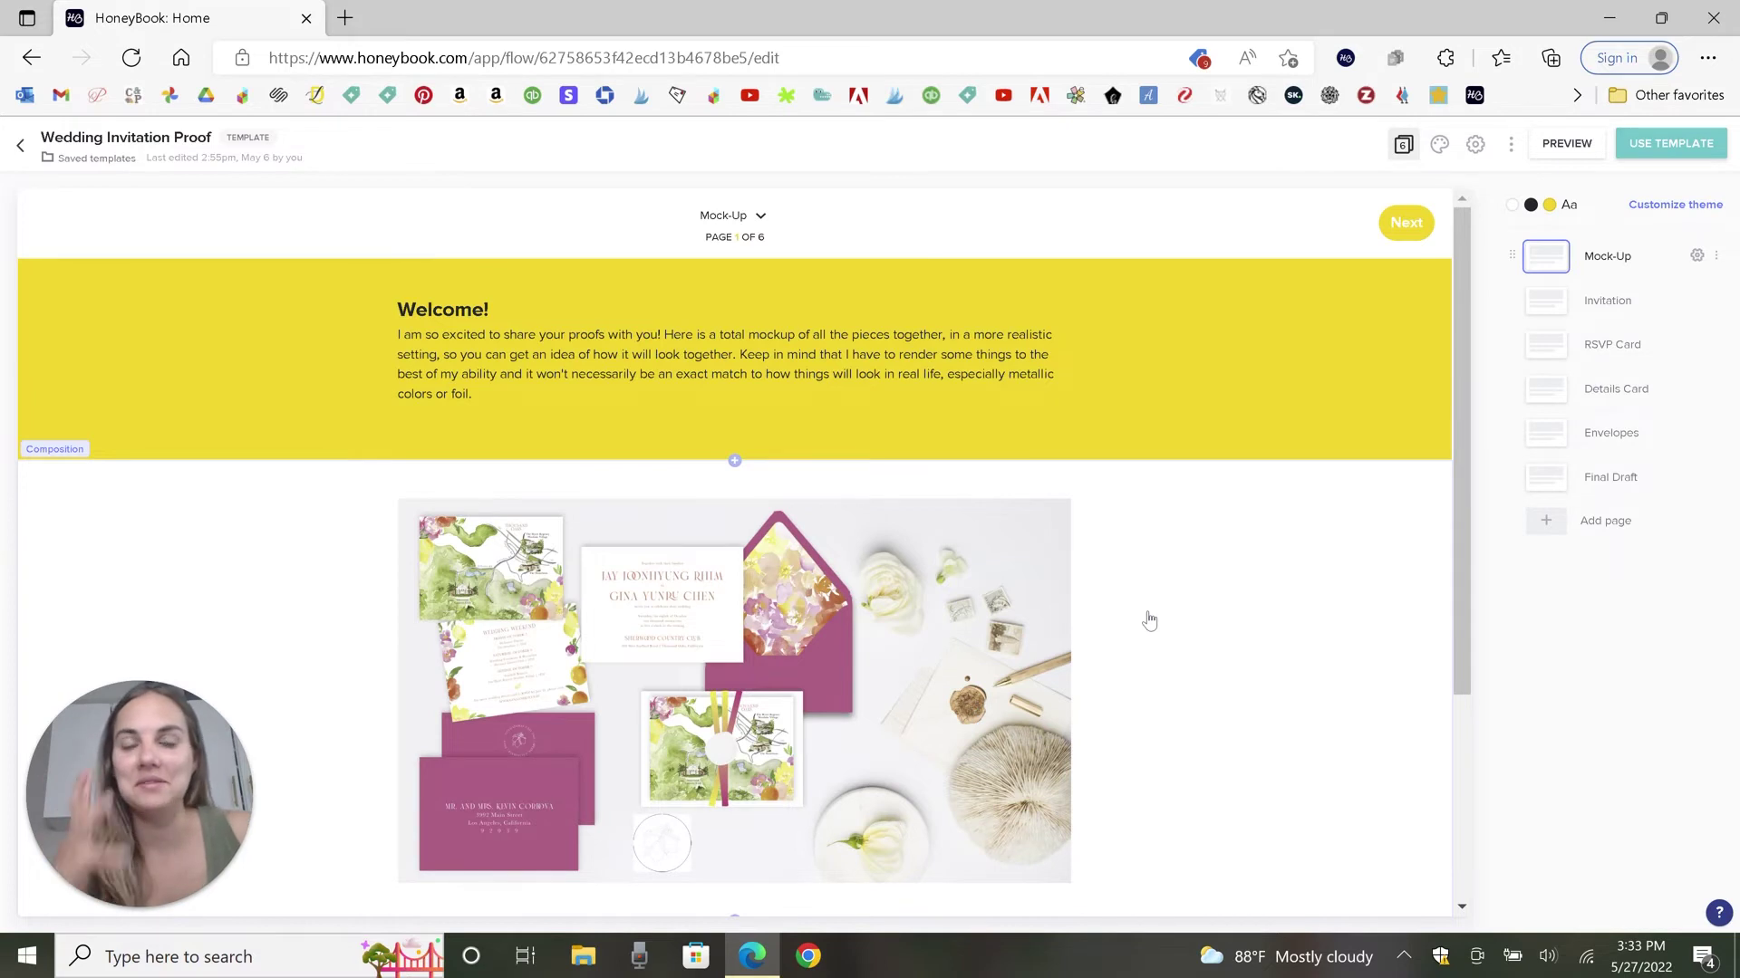
scroll(1149, 620, down, 3)
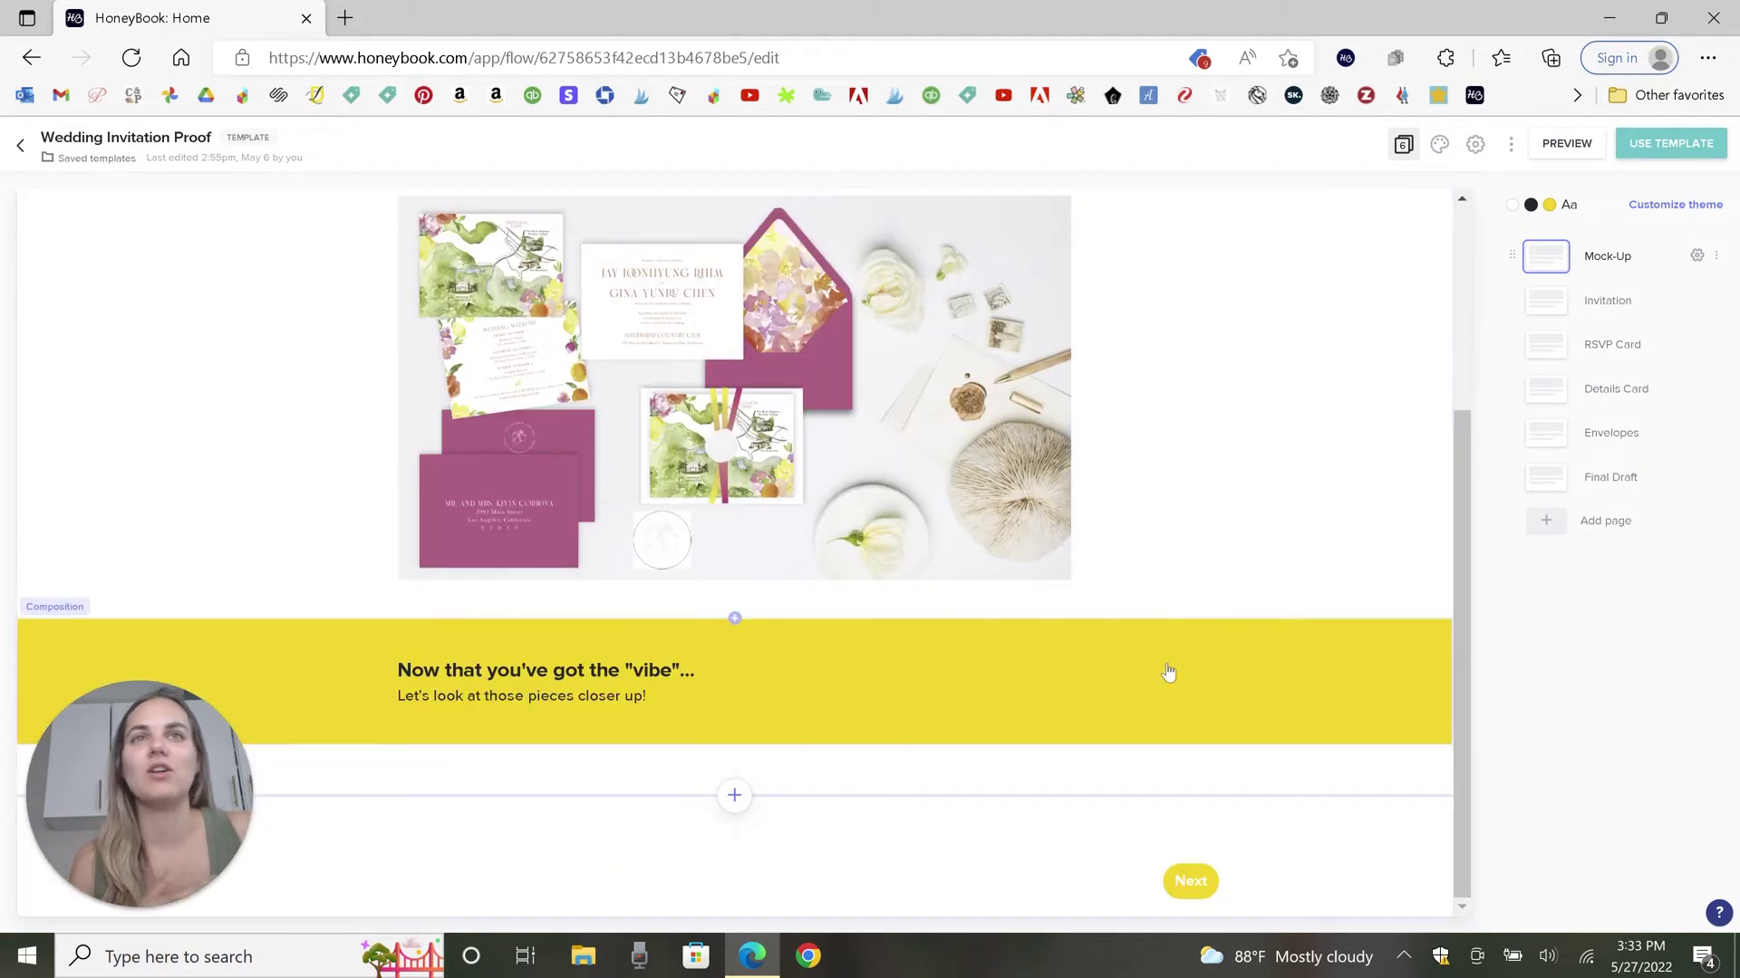
Step: Open the Invitation page and examine its paper specifications and invitation artwork
click(1544, 306)
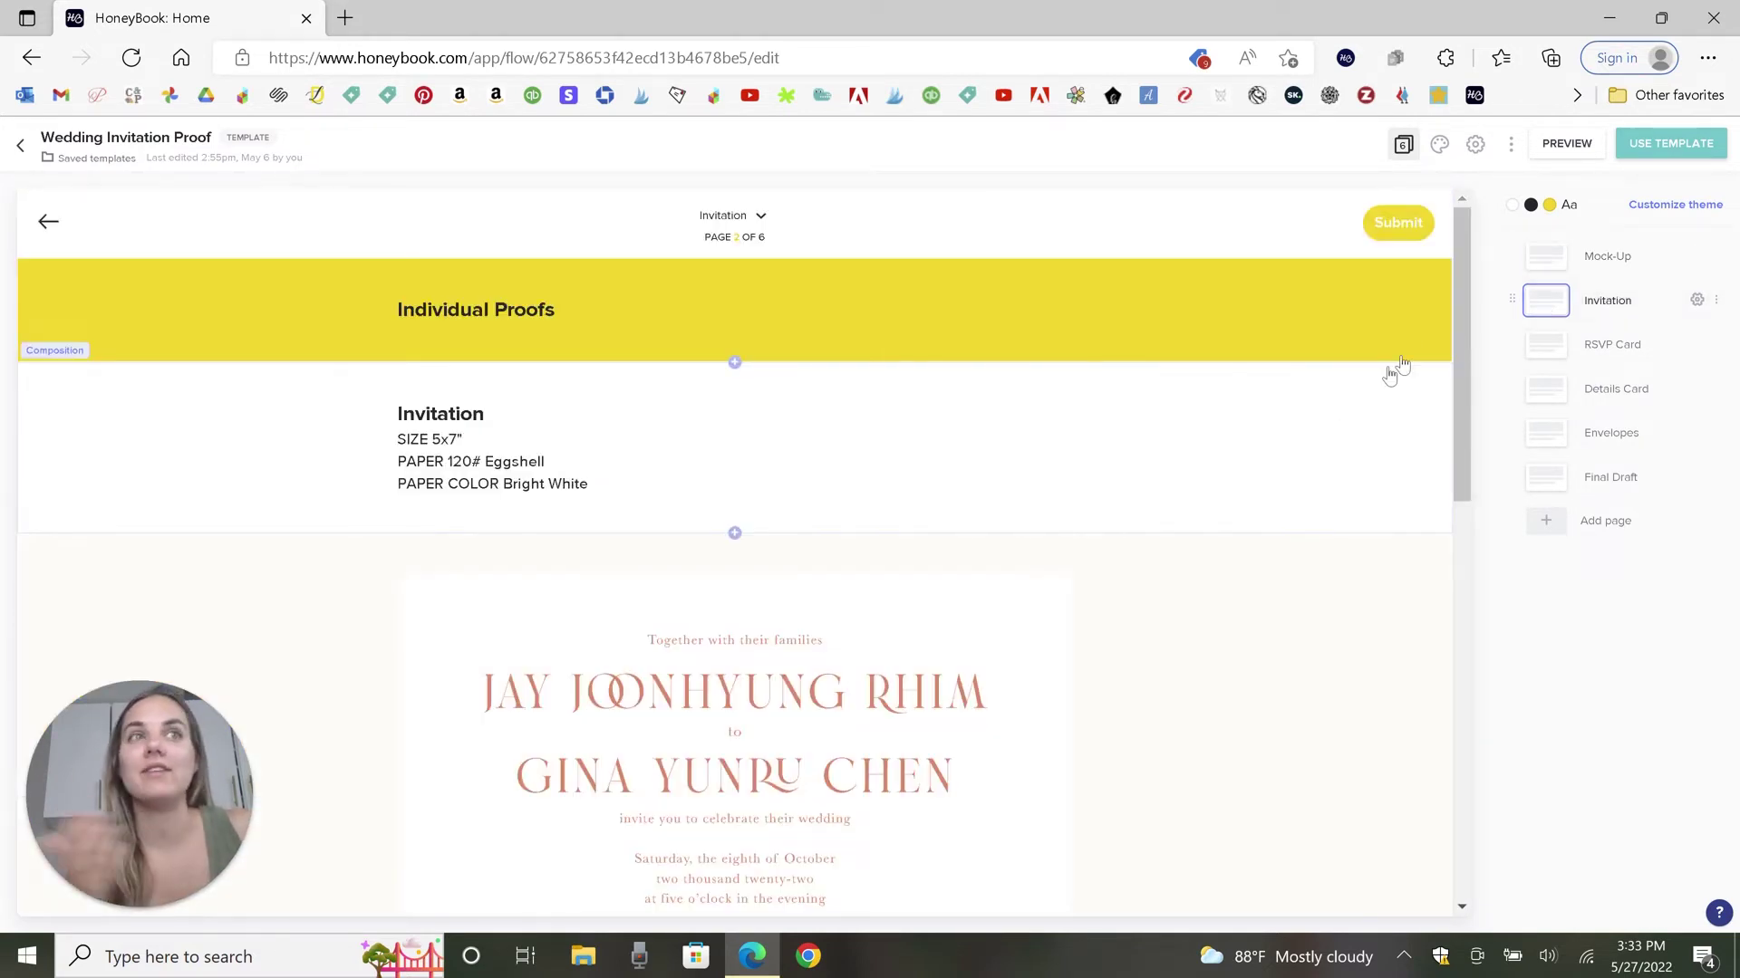
drag(1458, 308, 1452, 386)
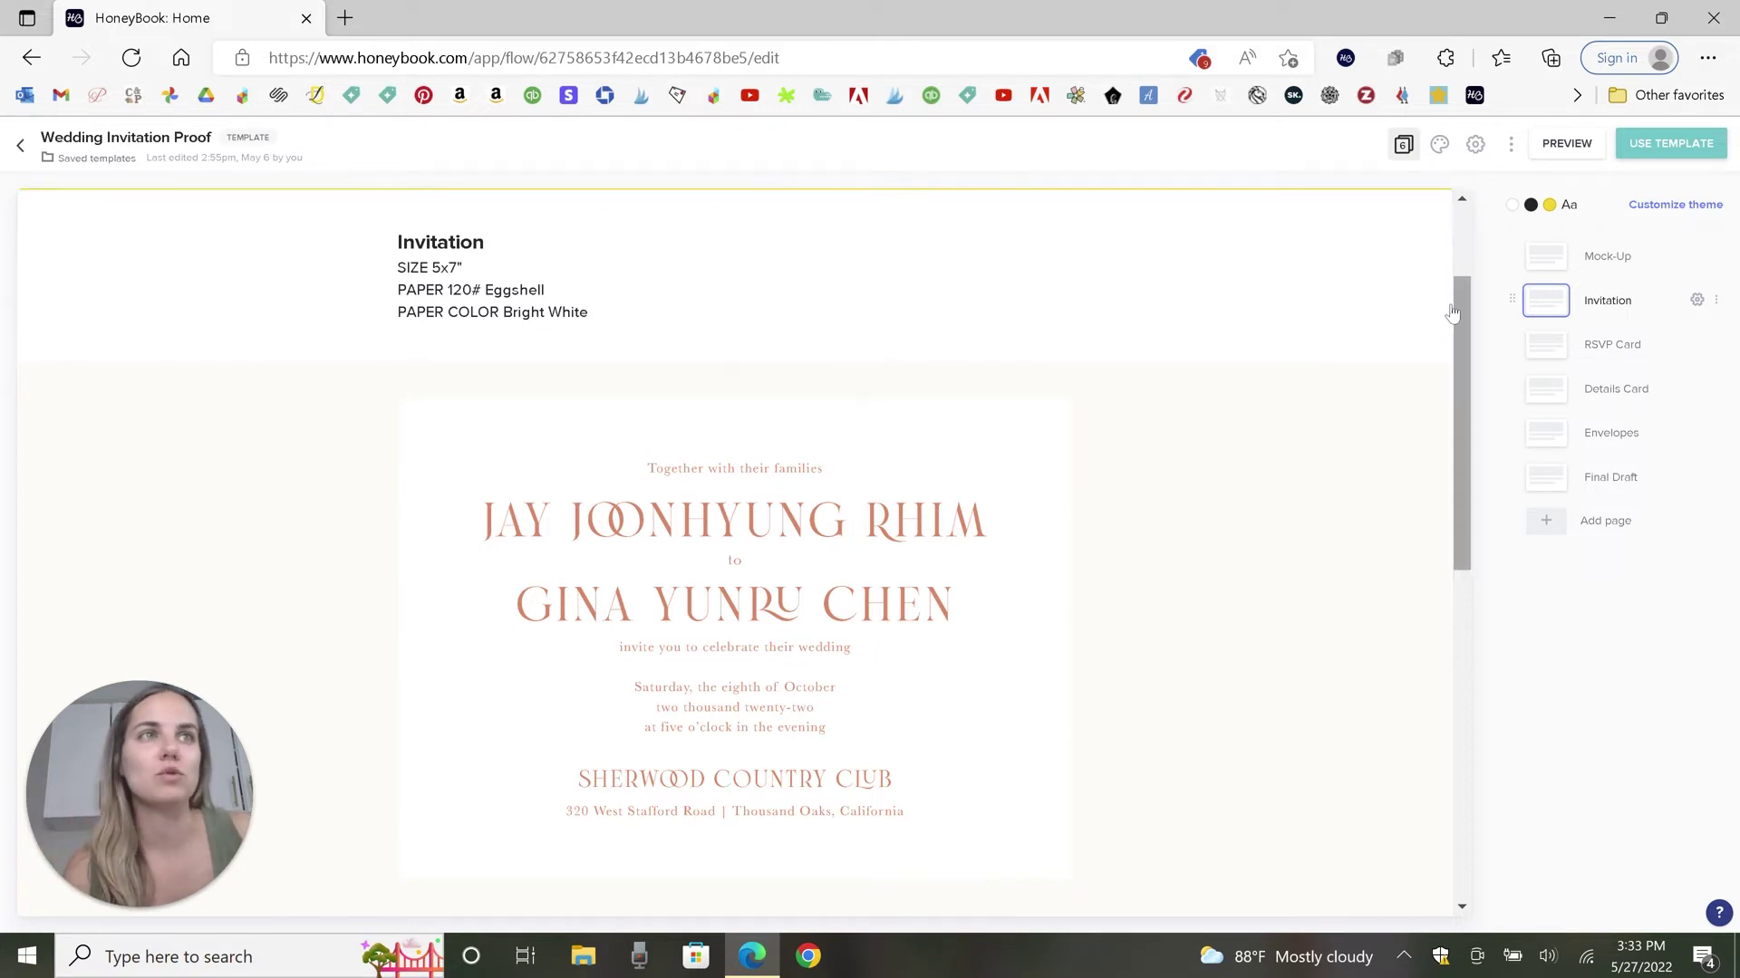
drag(1460, 304, 1460, 365)
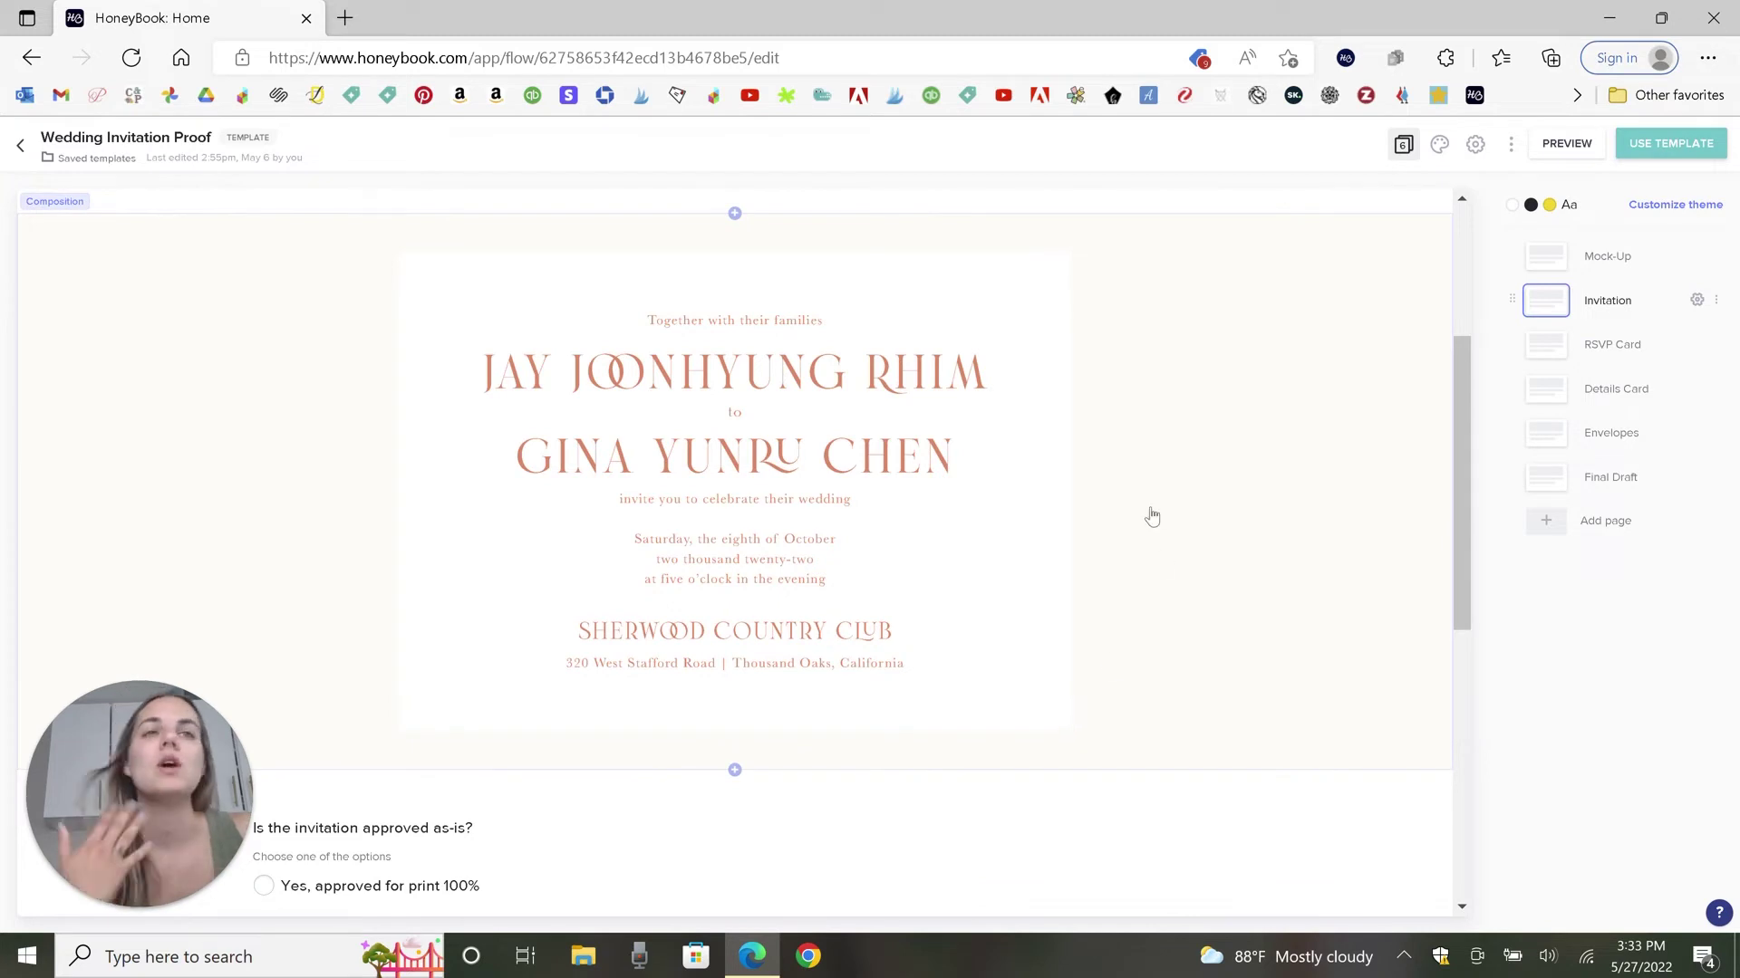
scroll(1187, 507, up, 4)
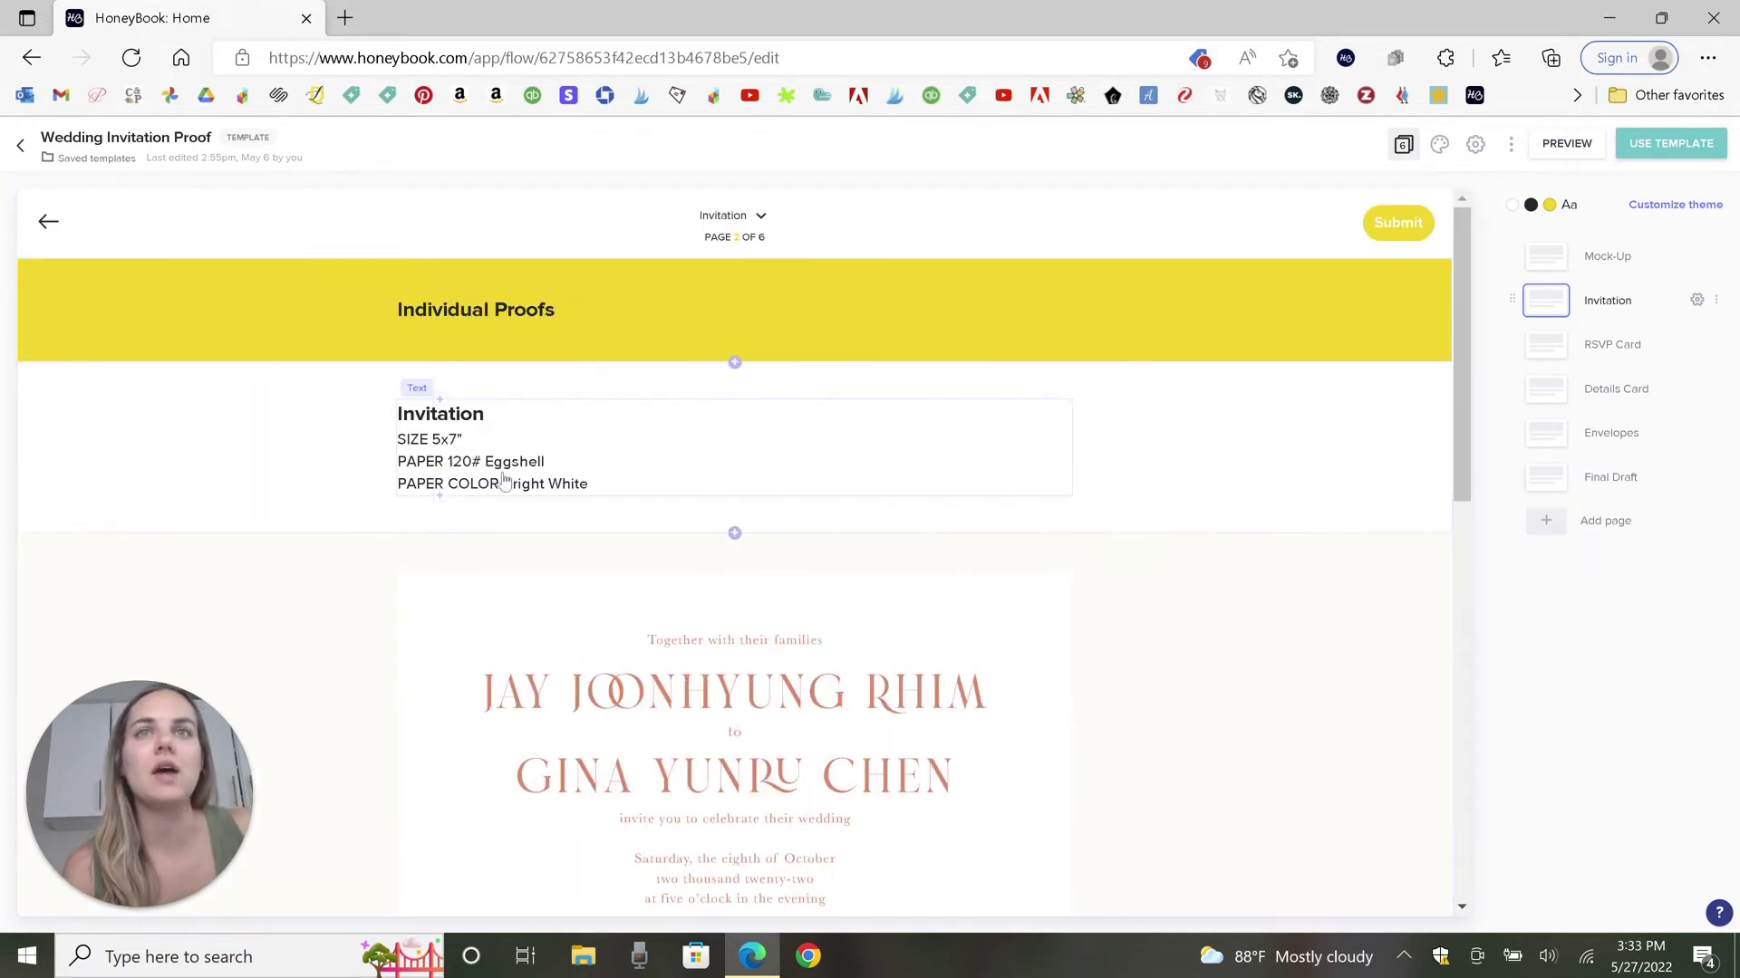
Step: Open the Invitation specifications text block for editing and highlight the paper color line to bring up its formatting options
click(513, 478)
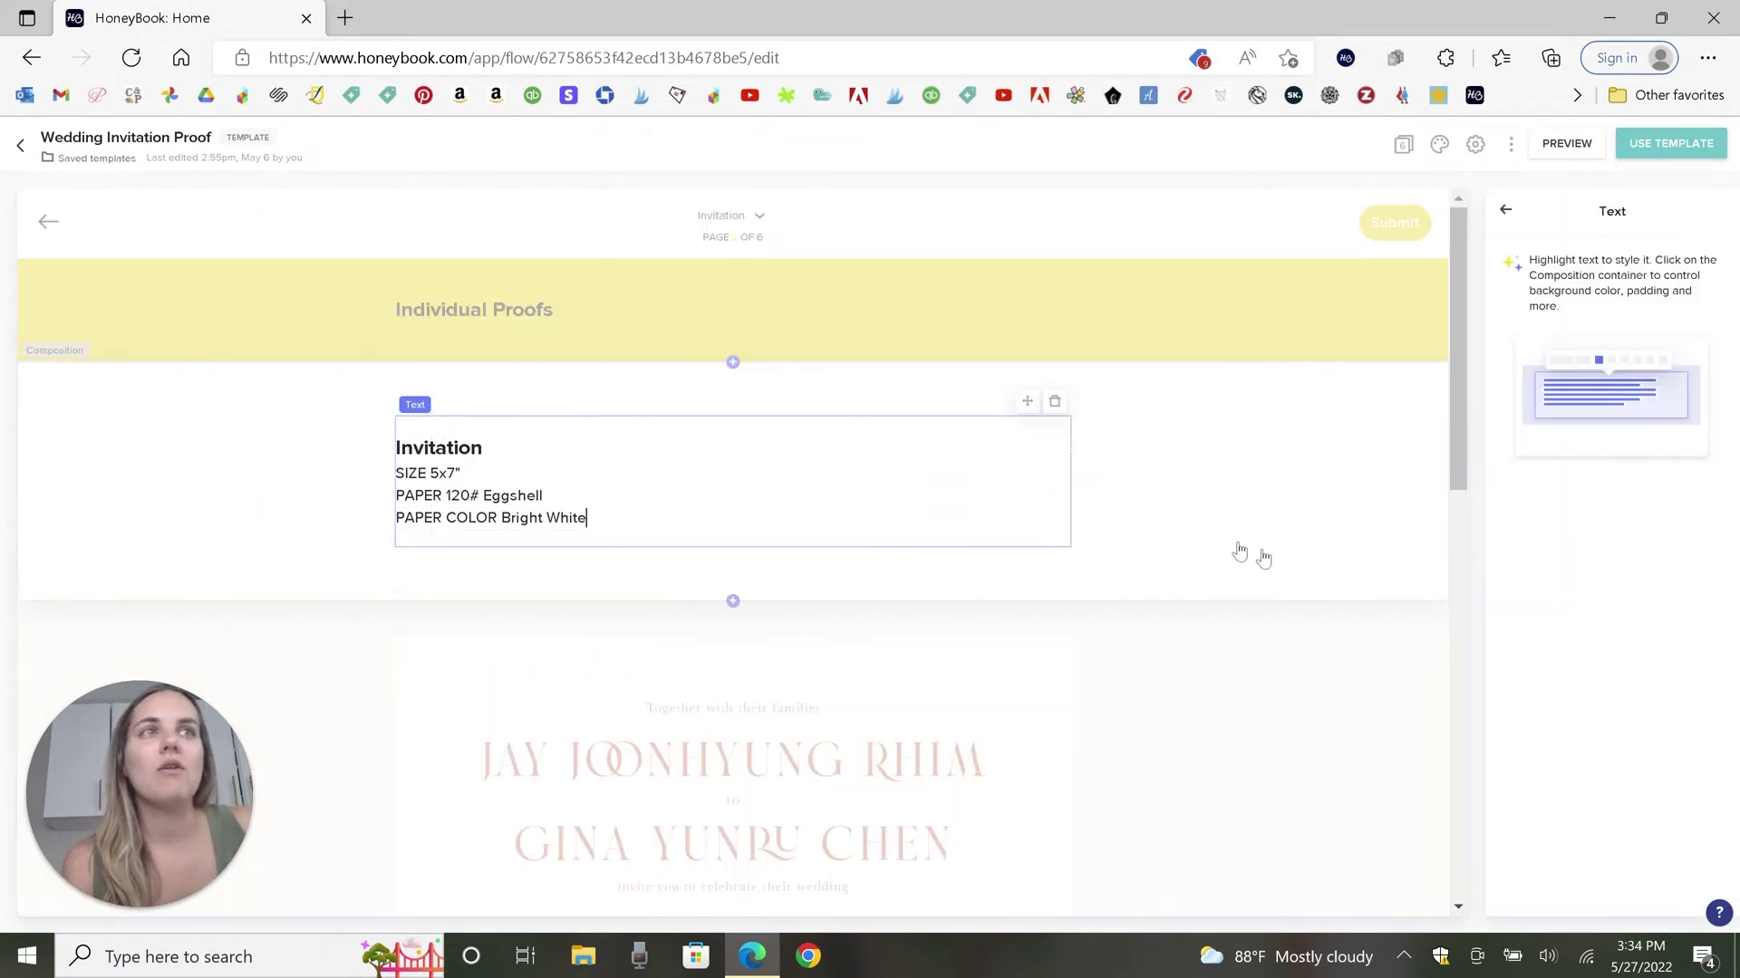
drag(587, 519, 390, 518)
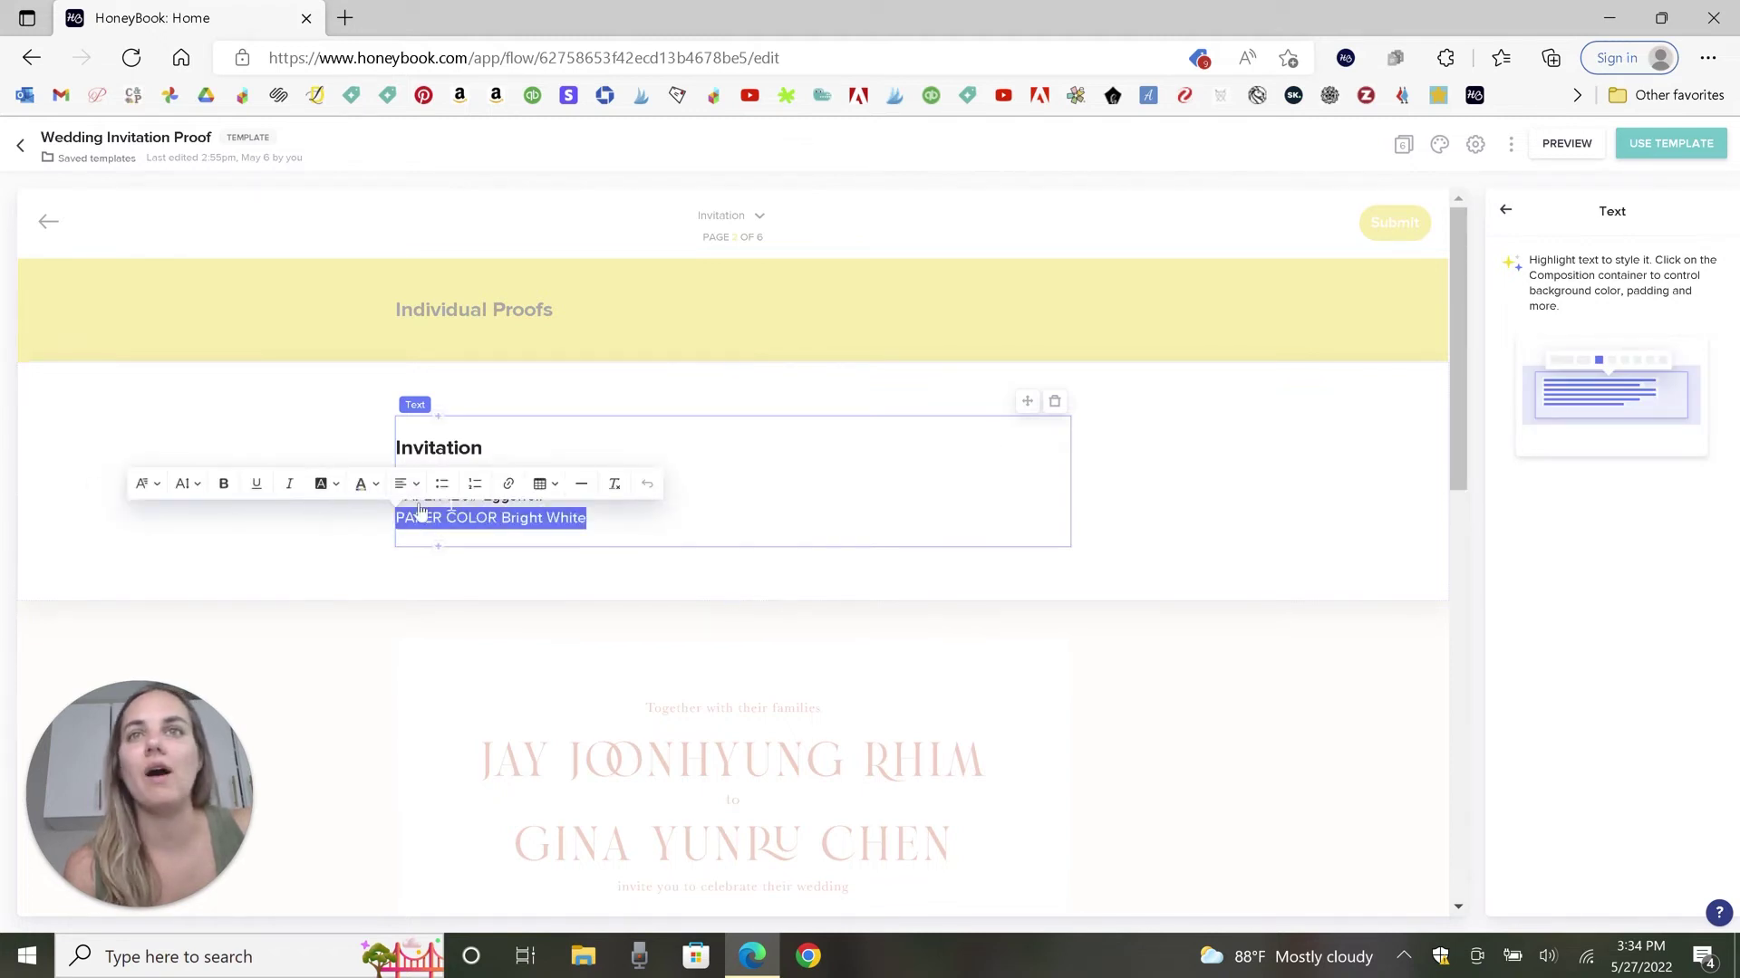
click(616, 518)
Step: Select the composition block holding the invitation artwork and try its background color opacity, leaving it at 100
click(1178, 623)
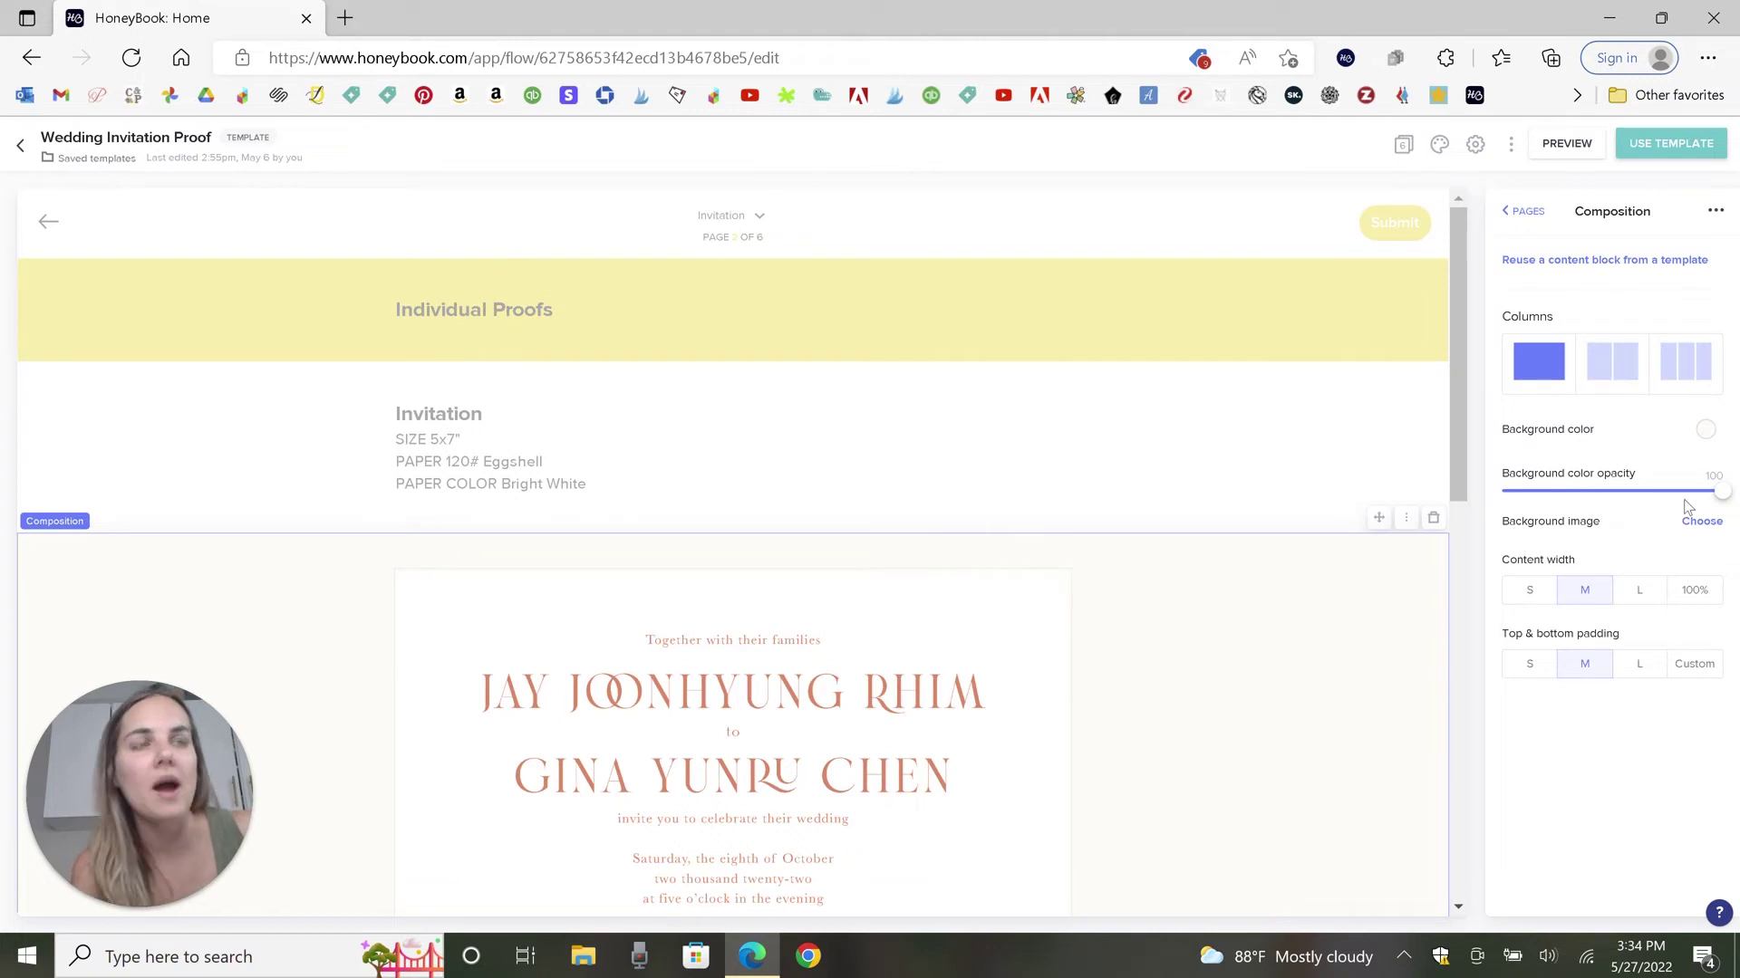
mouse_move(1719, 499)
mouse_down()
mouse_move(1574, 493)
mouse_move(1725, 497)
mouse_up()
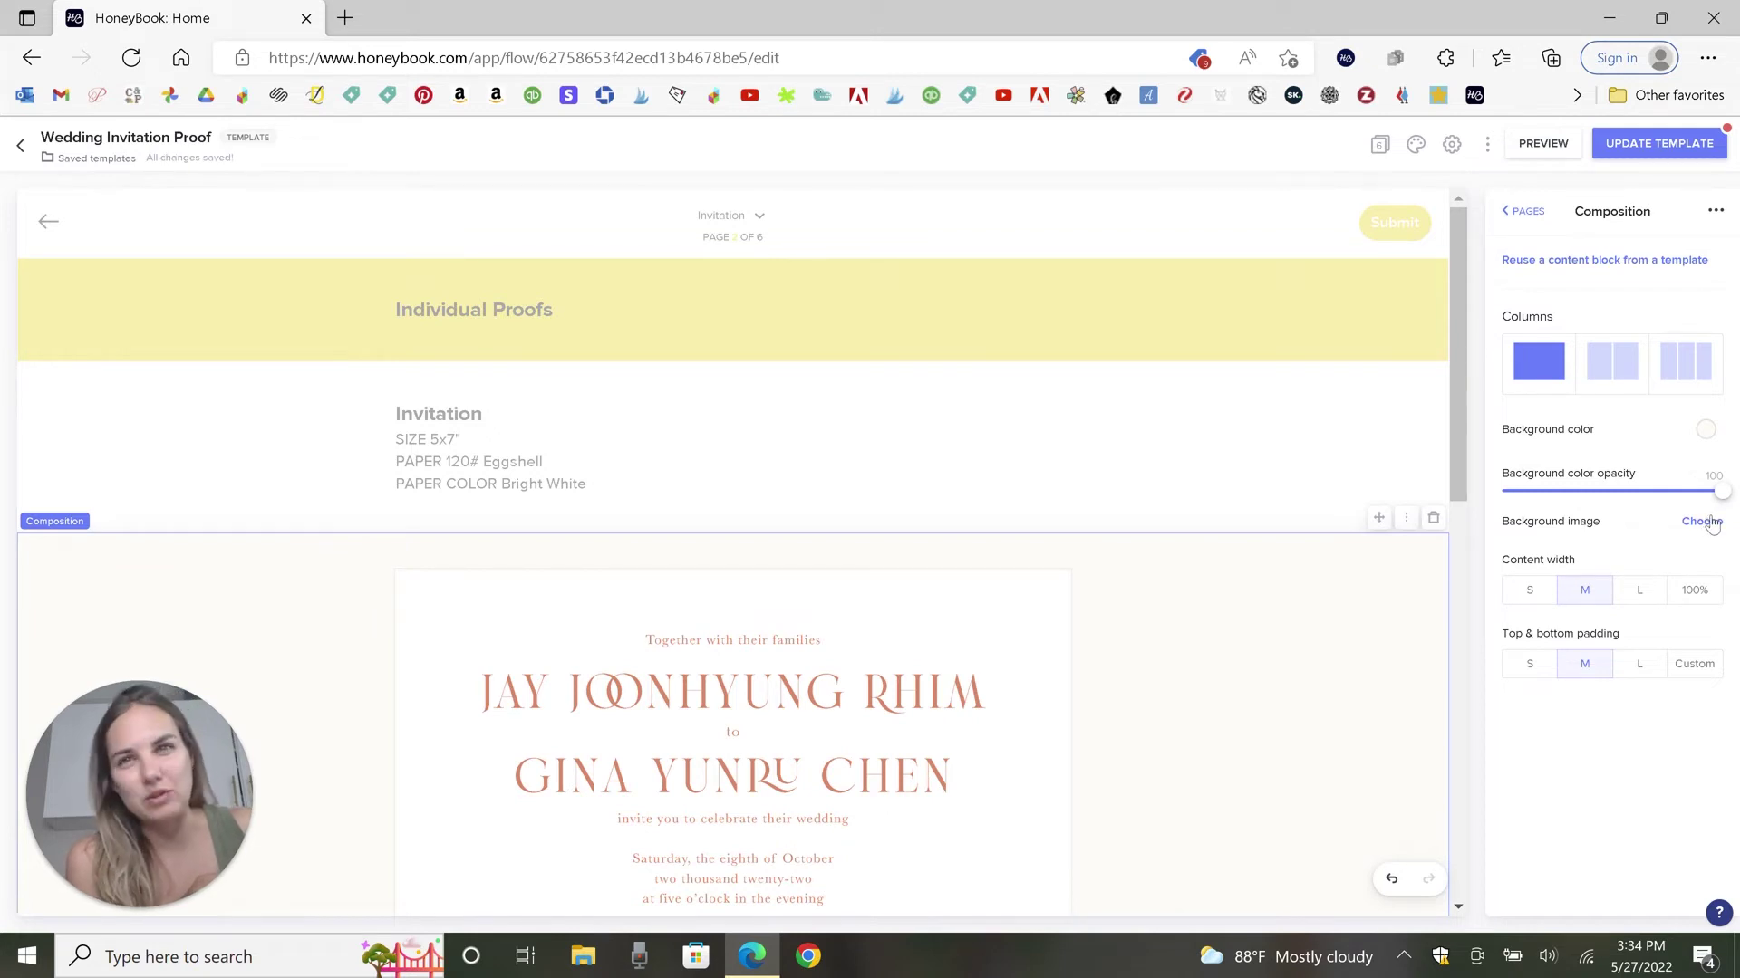
Step: Examine the approval and change-request questions beneath the invitation artwork
scroll(1137, 568, down, 2)
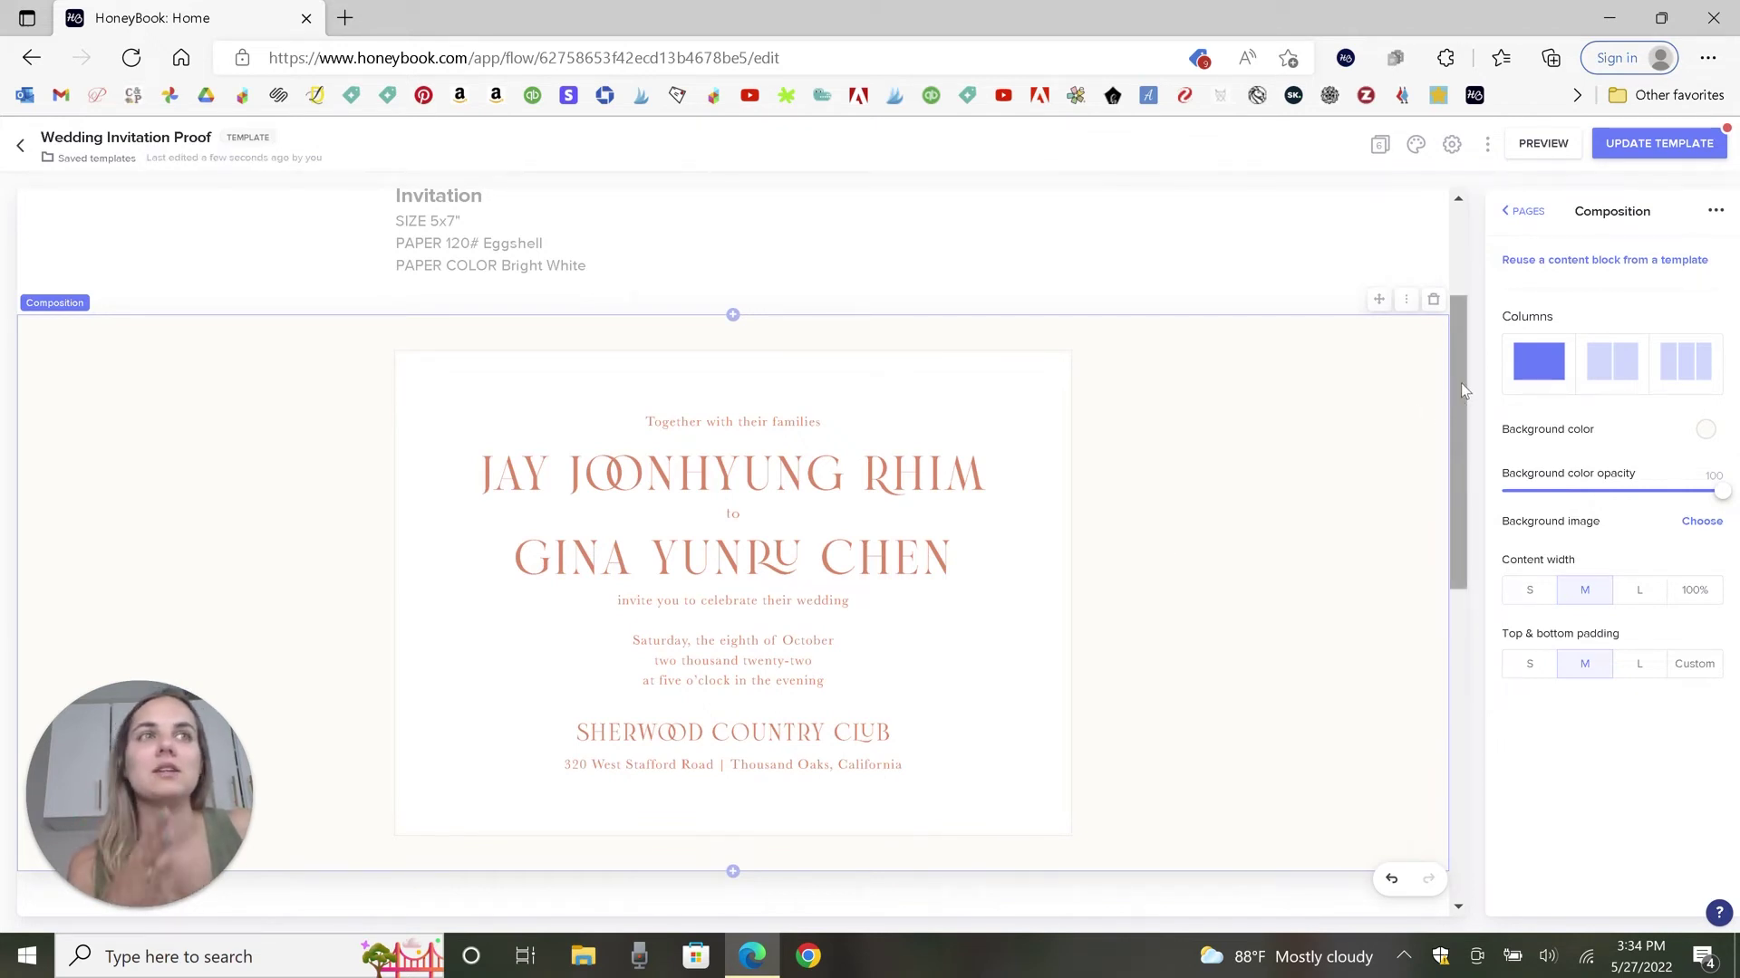
drag(1461, 383, 1461, 402)
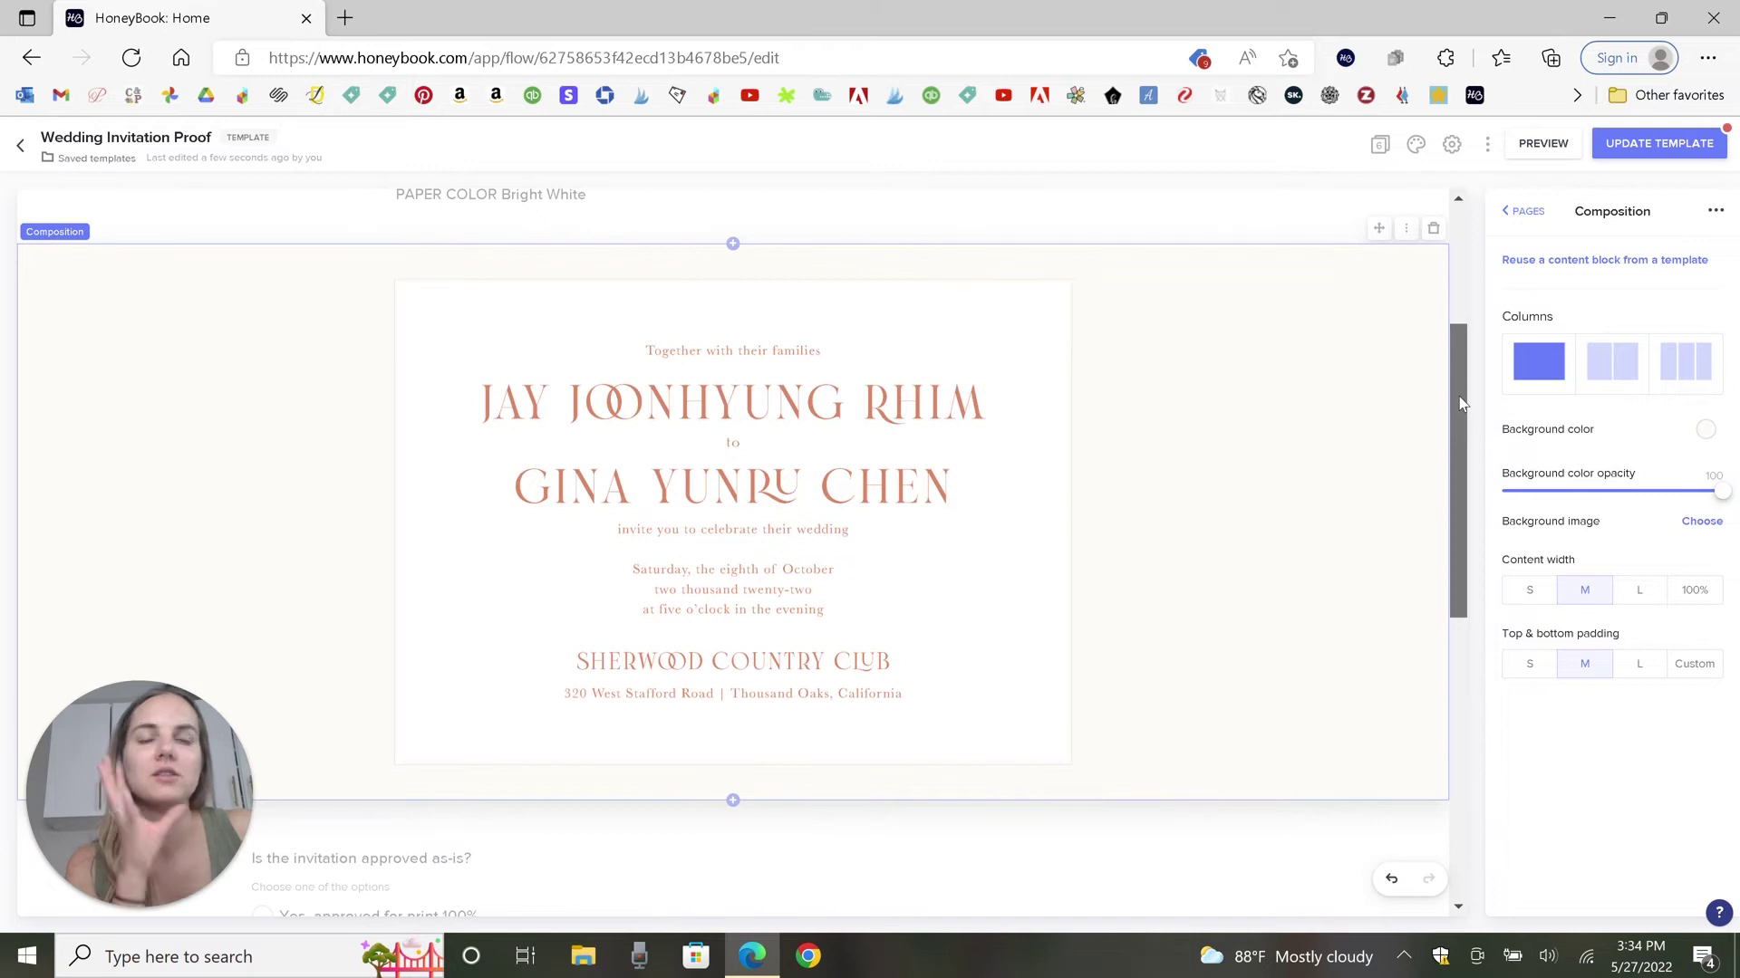
drag(1461, 403, 1442, 639)
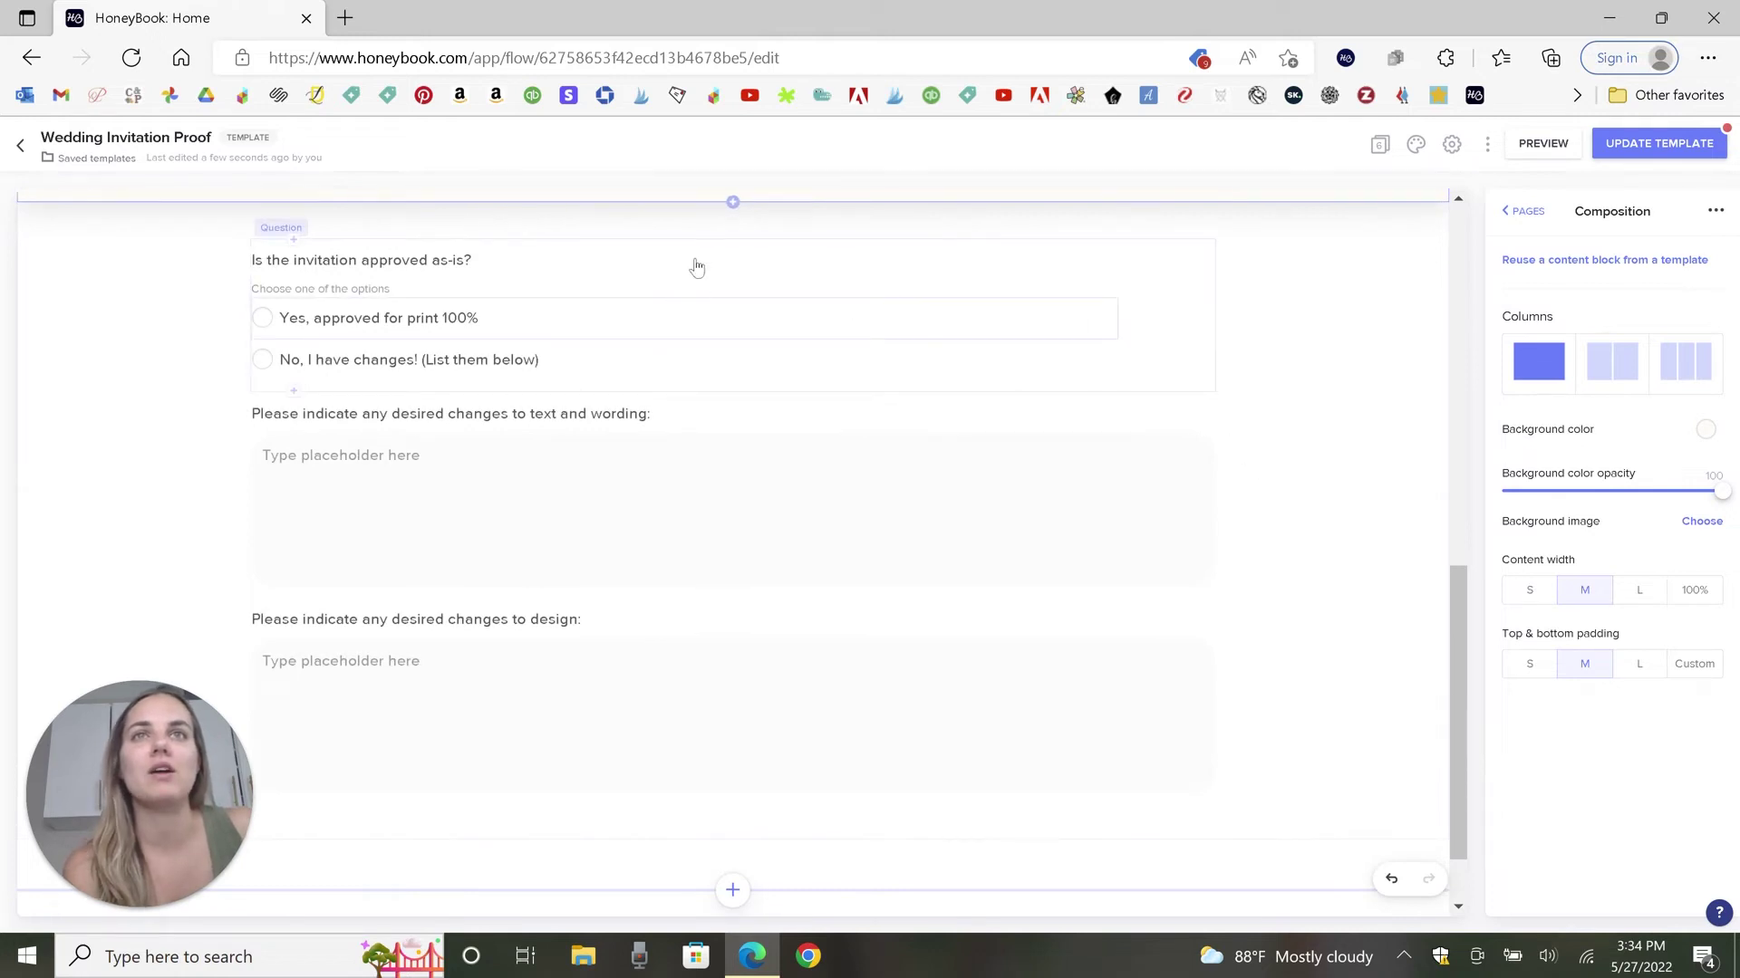
Step: Select the invitation approval question and look over the content and action blocks that can be added above its section
click(695, 297)
scroll(770, 317, up, 2)
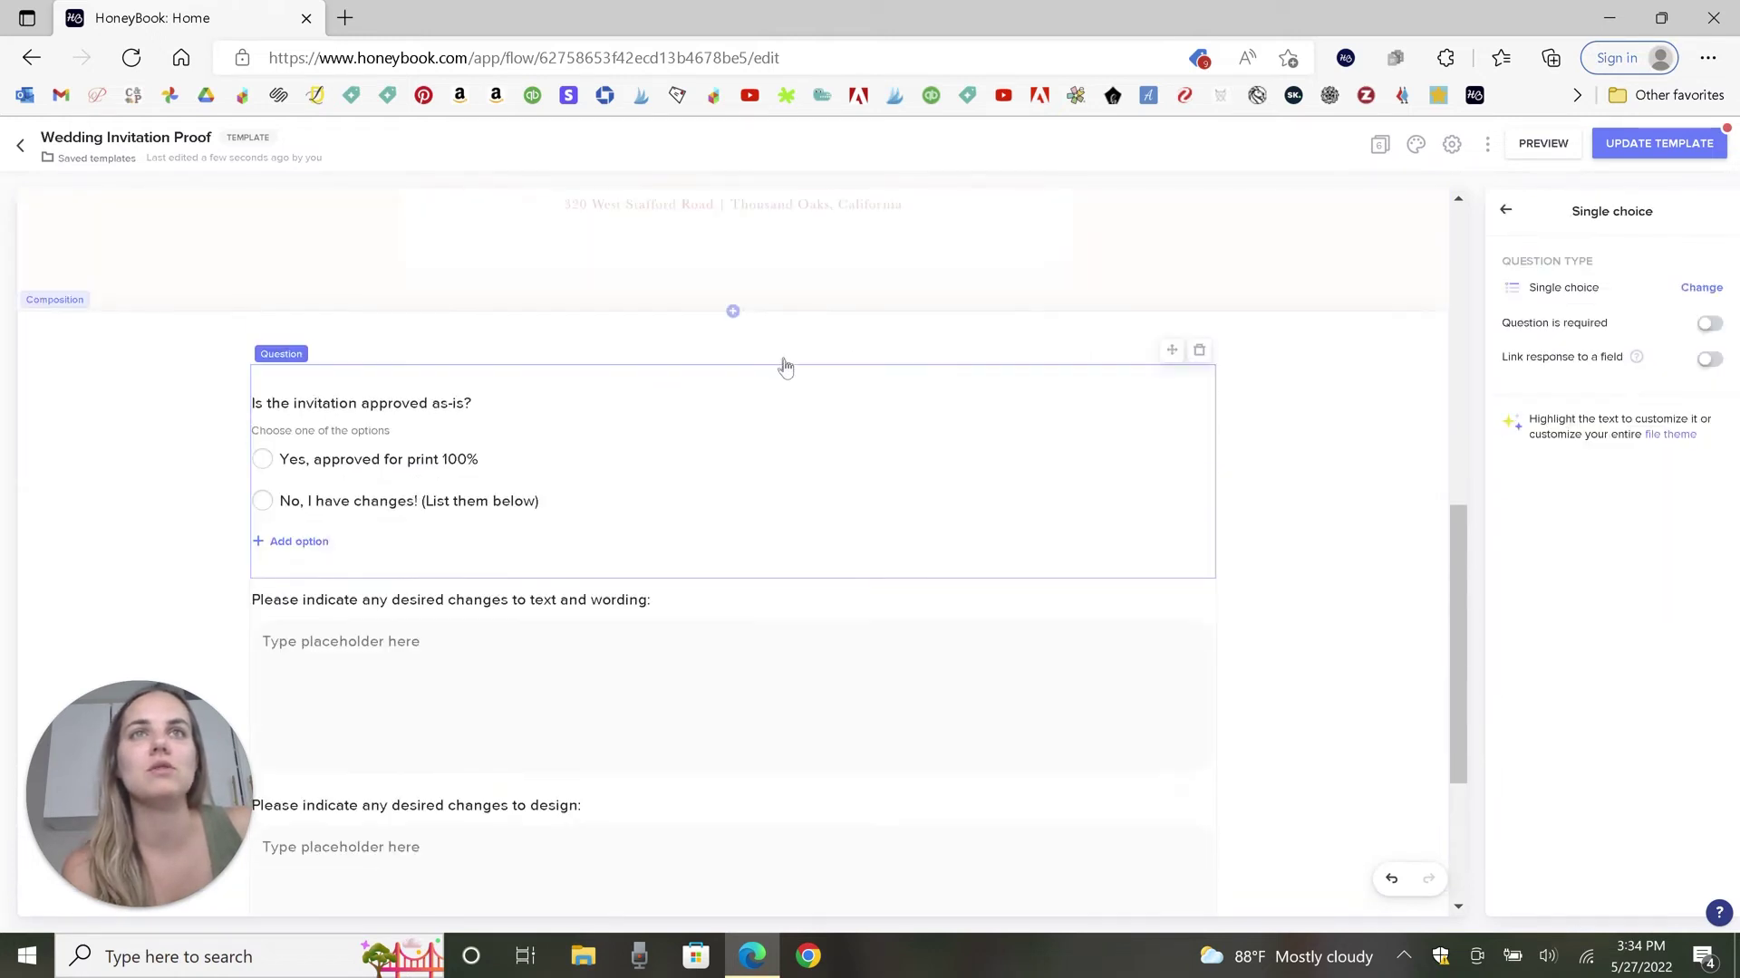
click(732, 312)
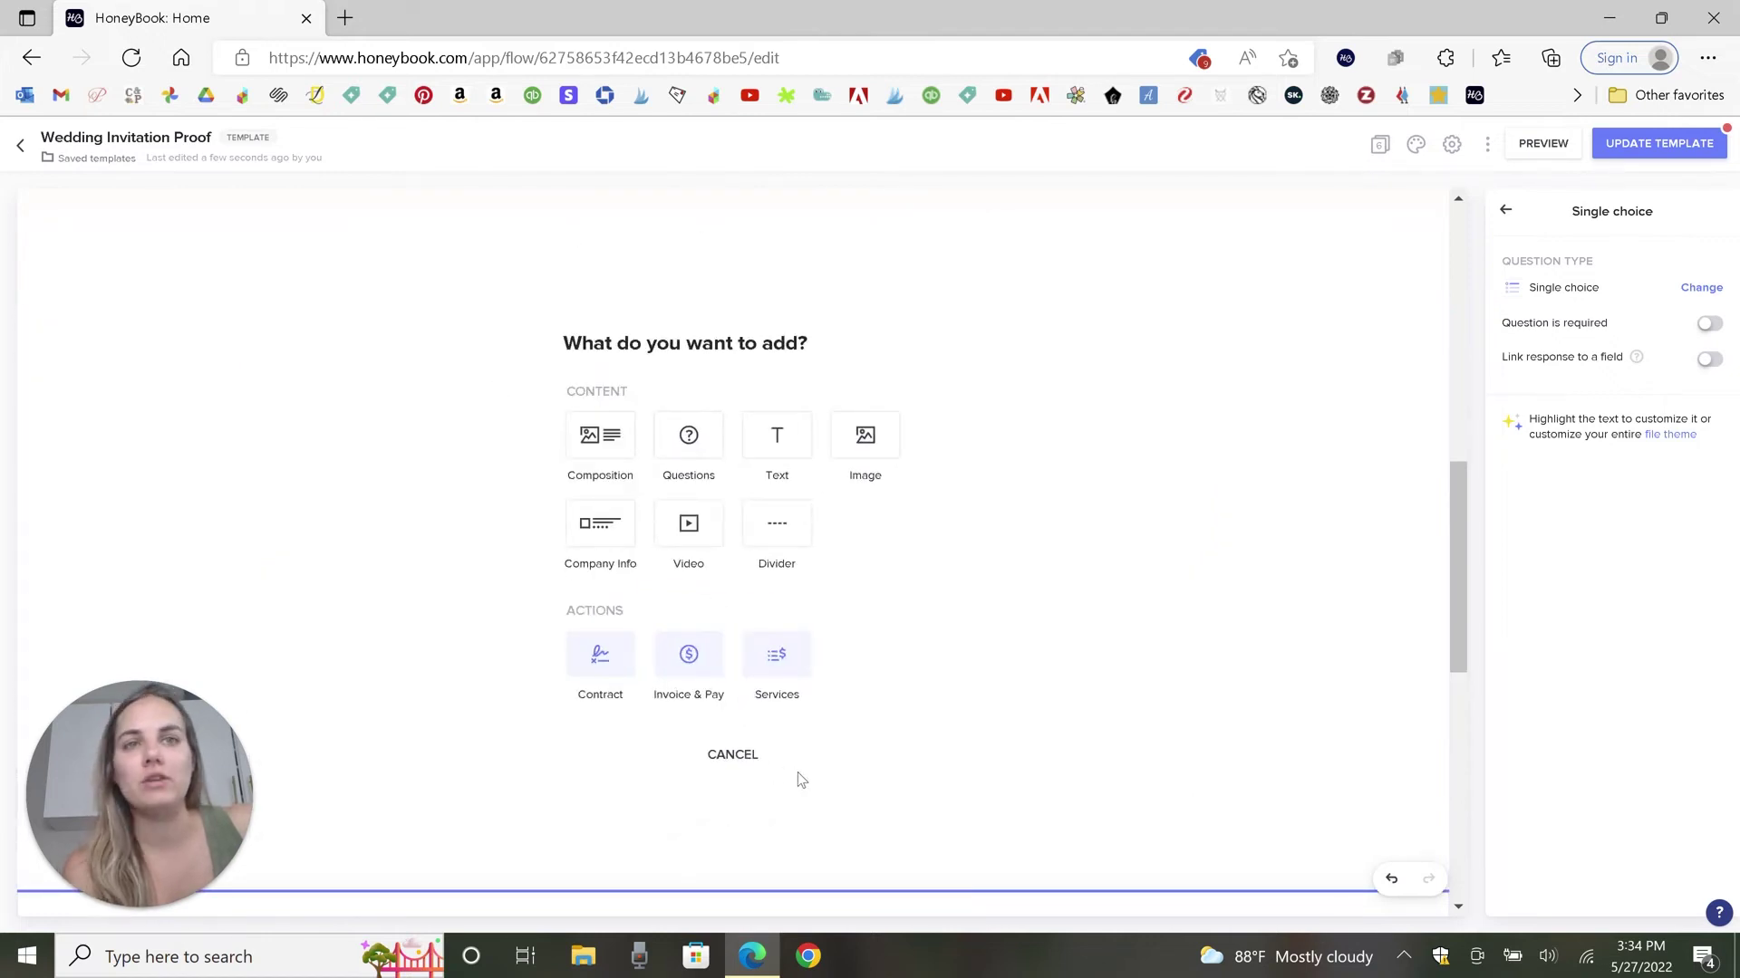
click(713, 761)
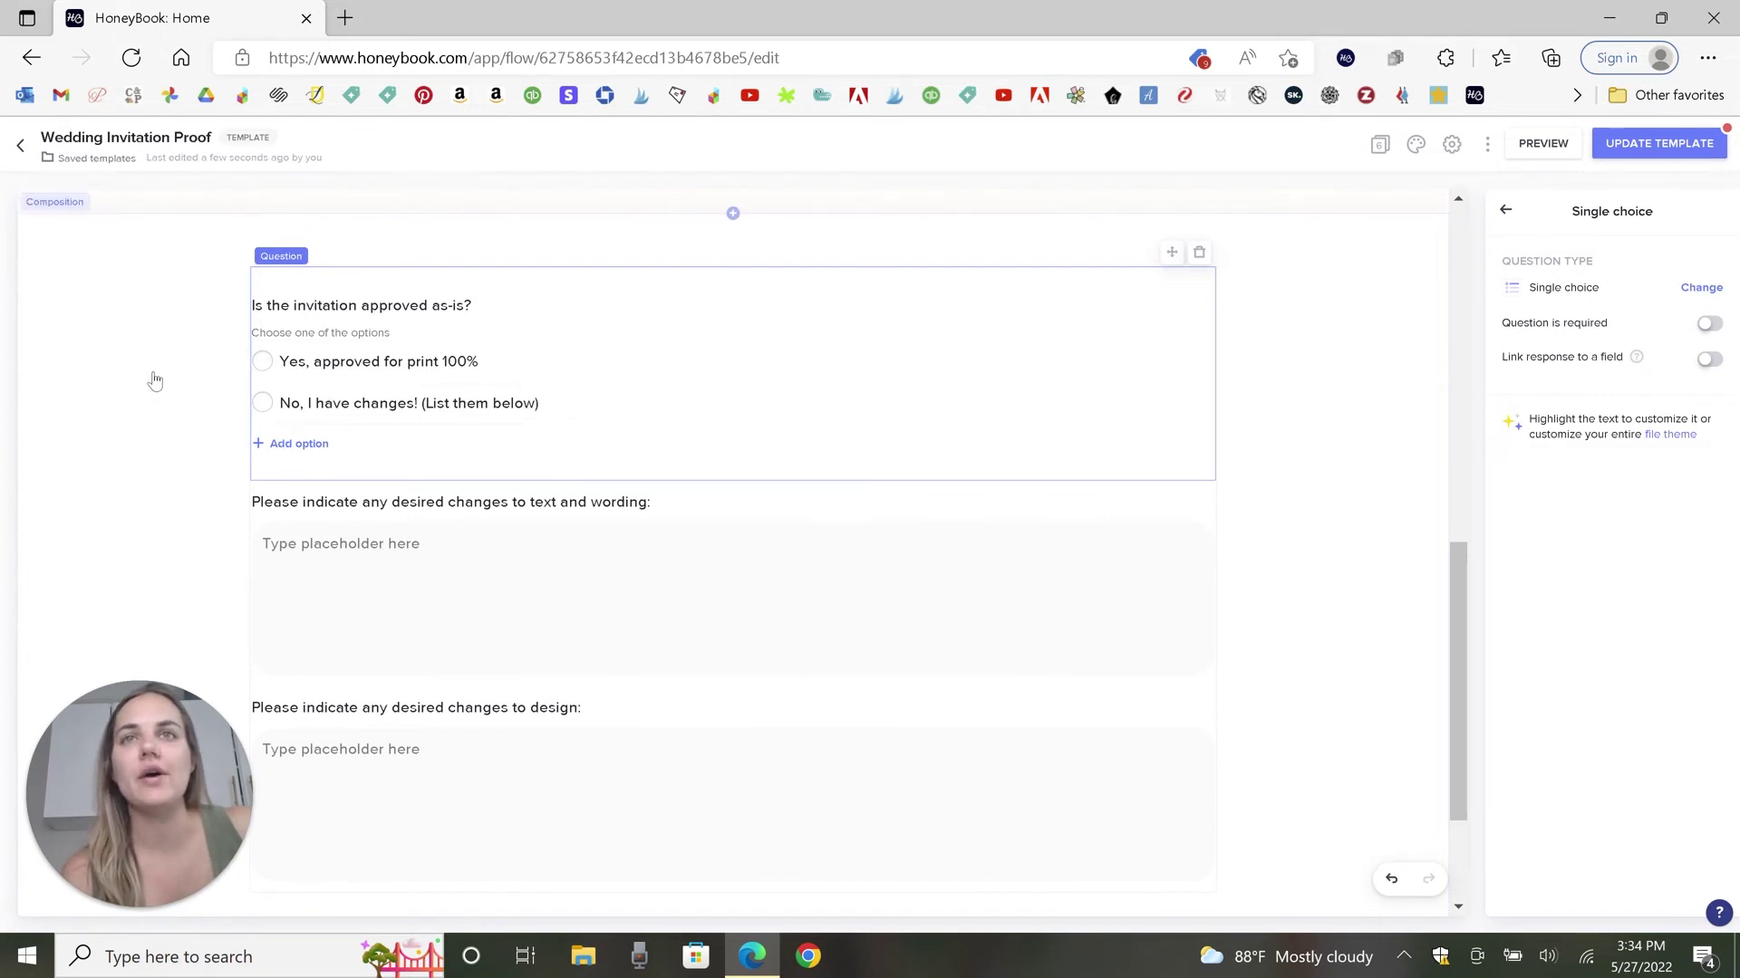
Step: Examine the text and design change-request questions together with the invitation artwork they refer to
scroll(163, 376, down, 1)
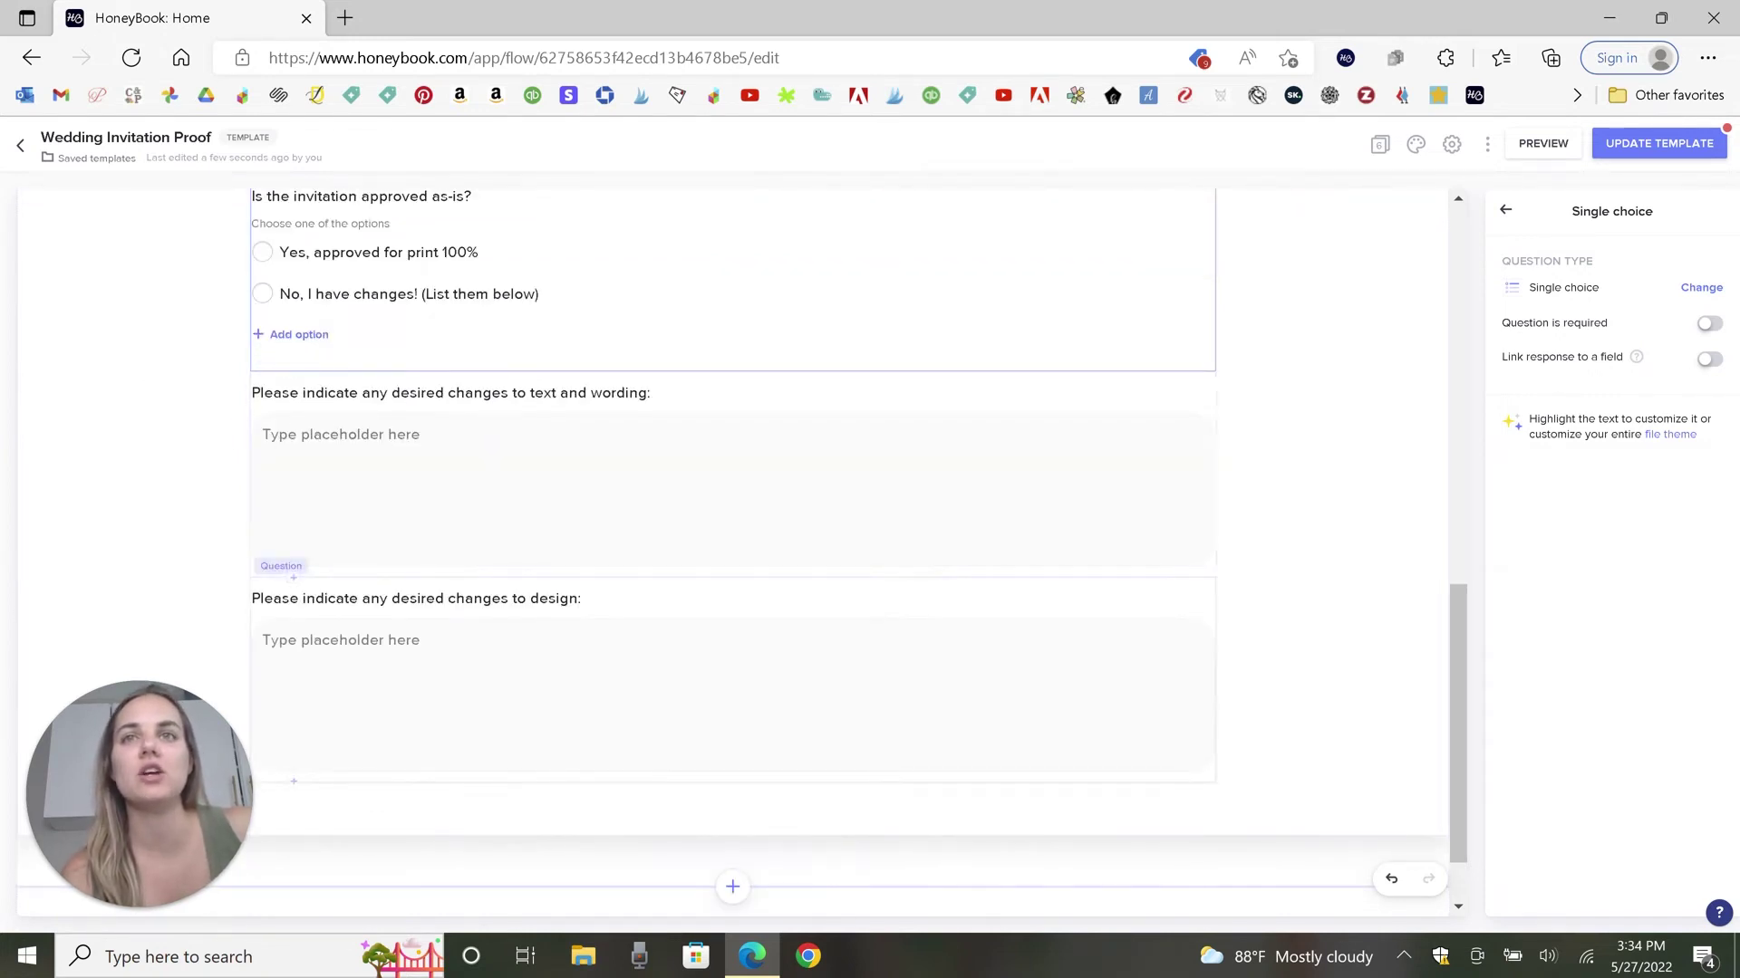
scroll(1022, 703, down, 1)
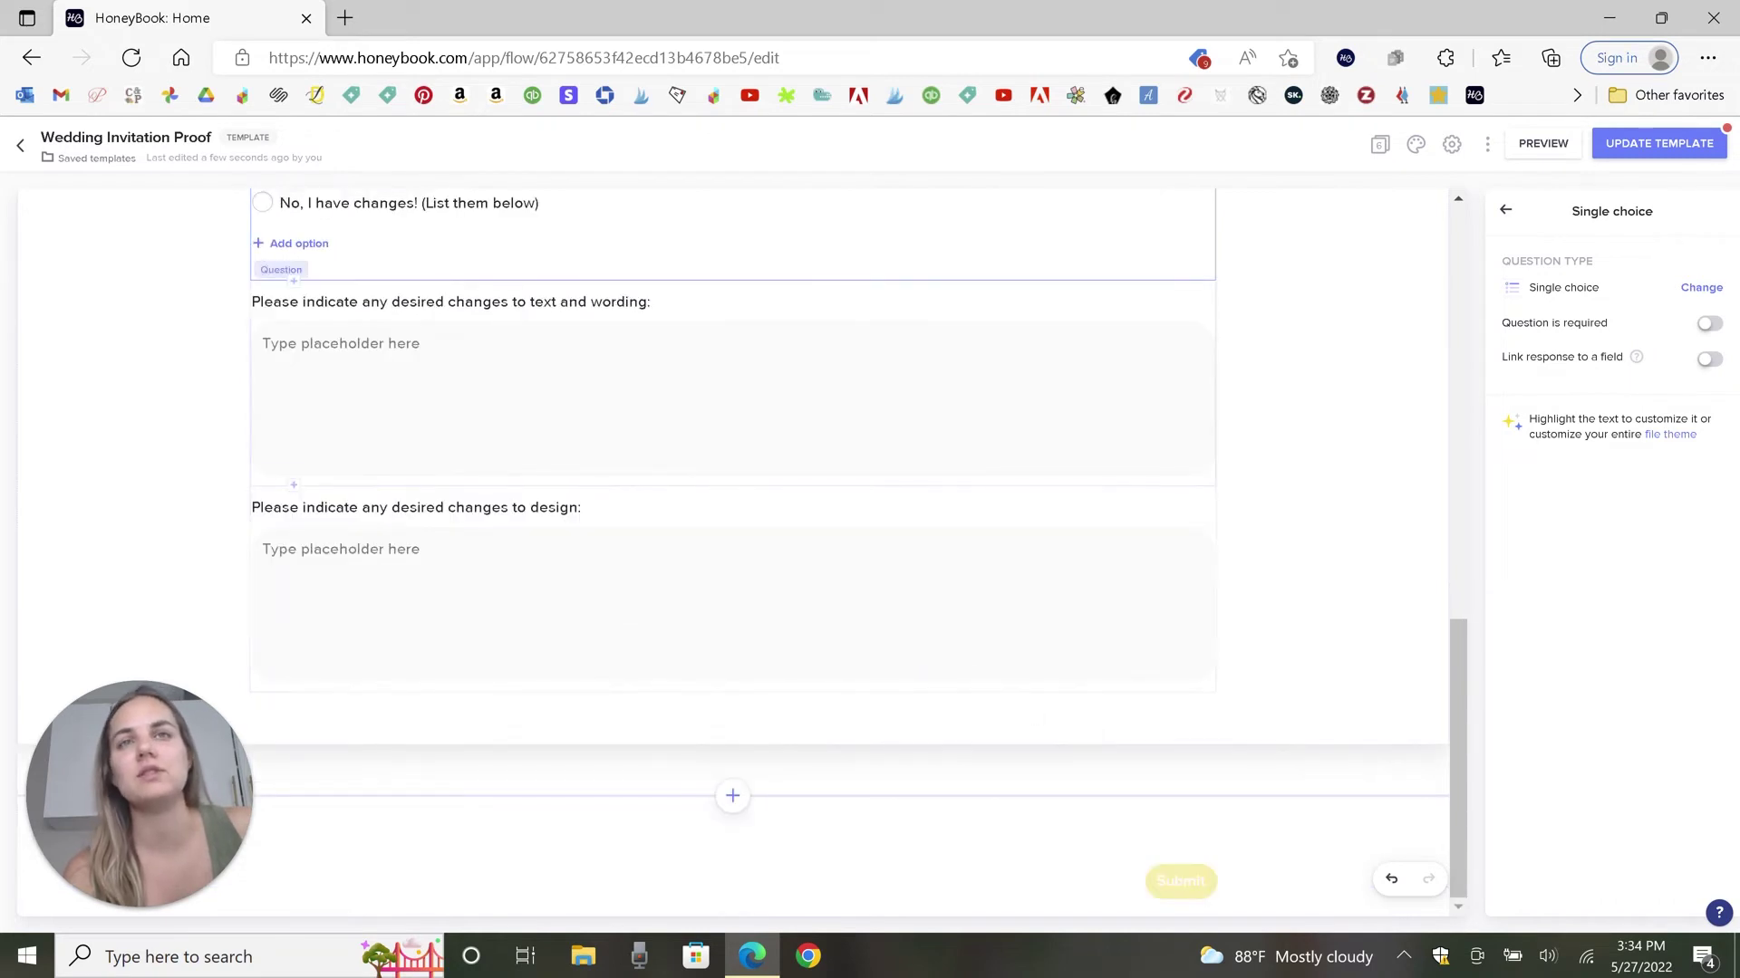
scroll(1130, 641, up, 7)
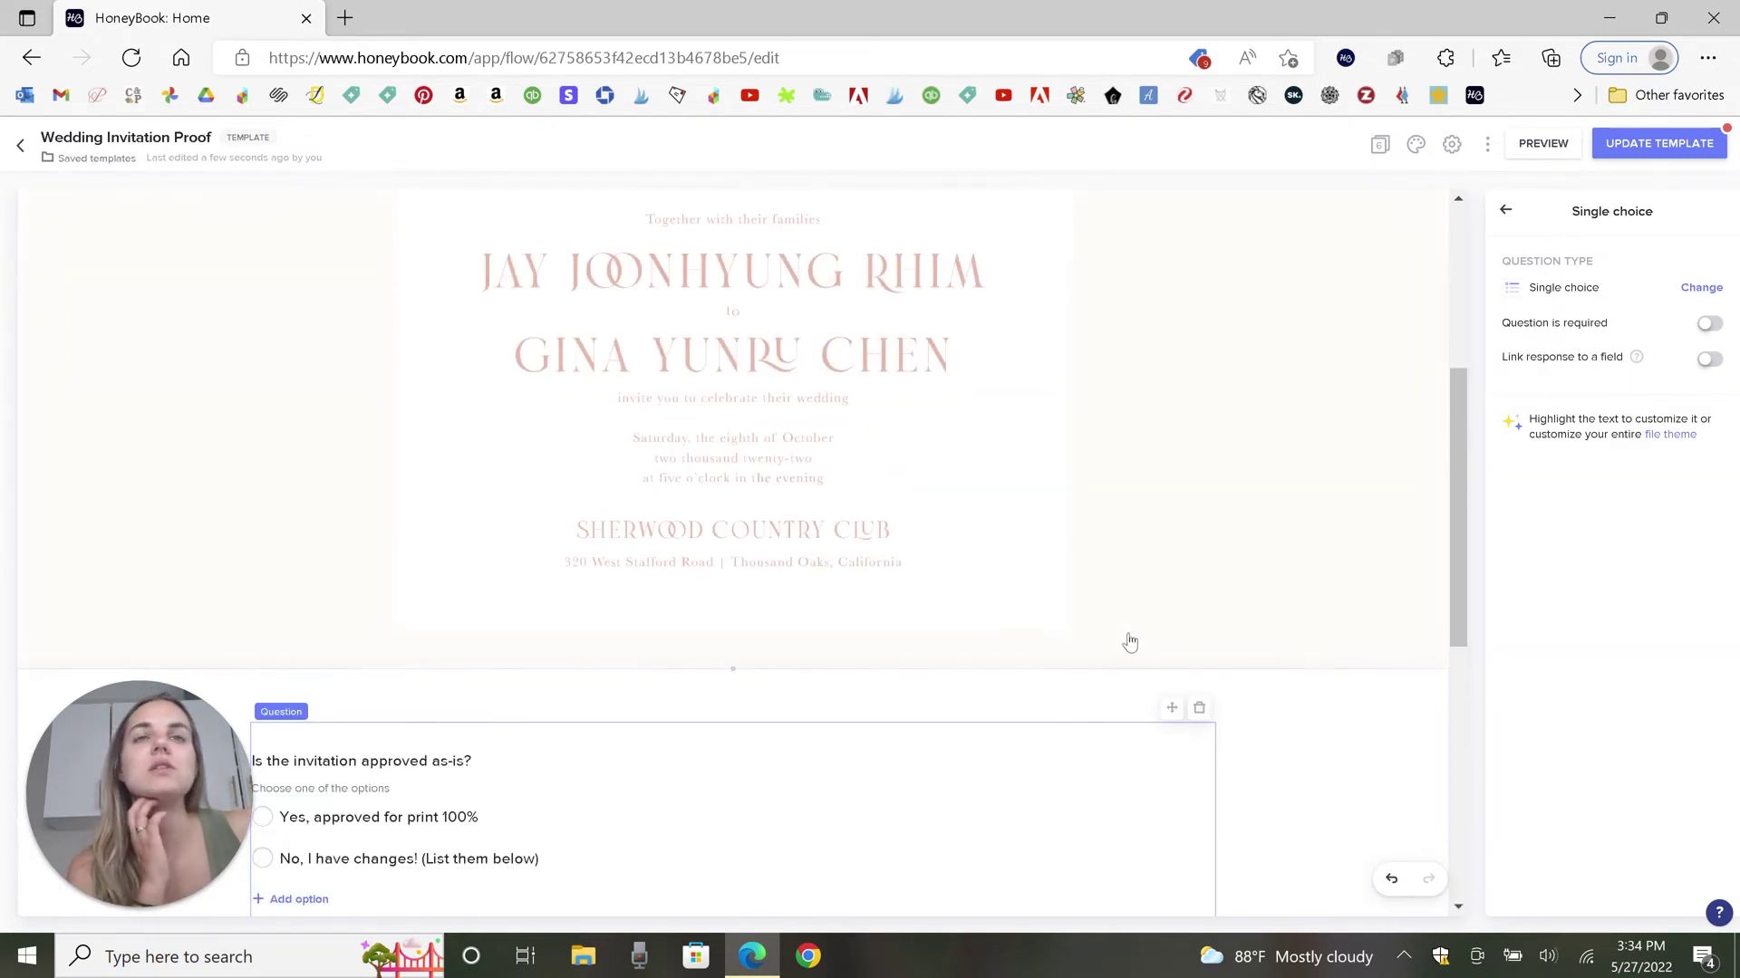
scroll(1129, 641, up, 3)
scroll(1130, 641, down, 2)
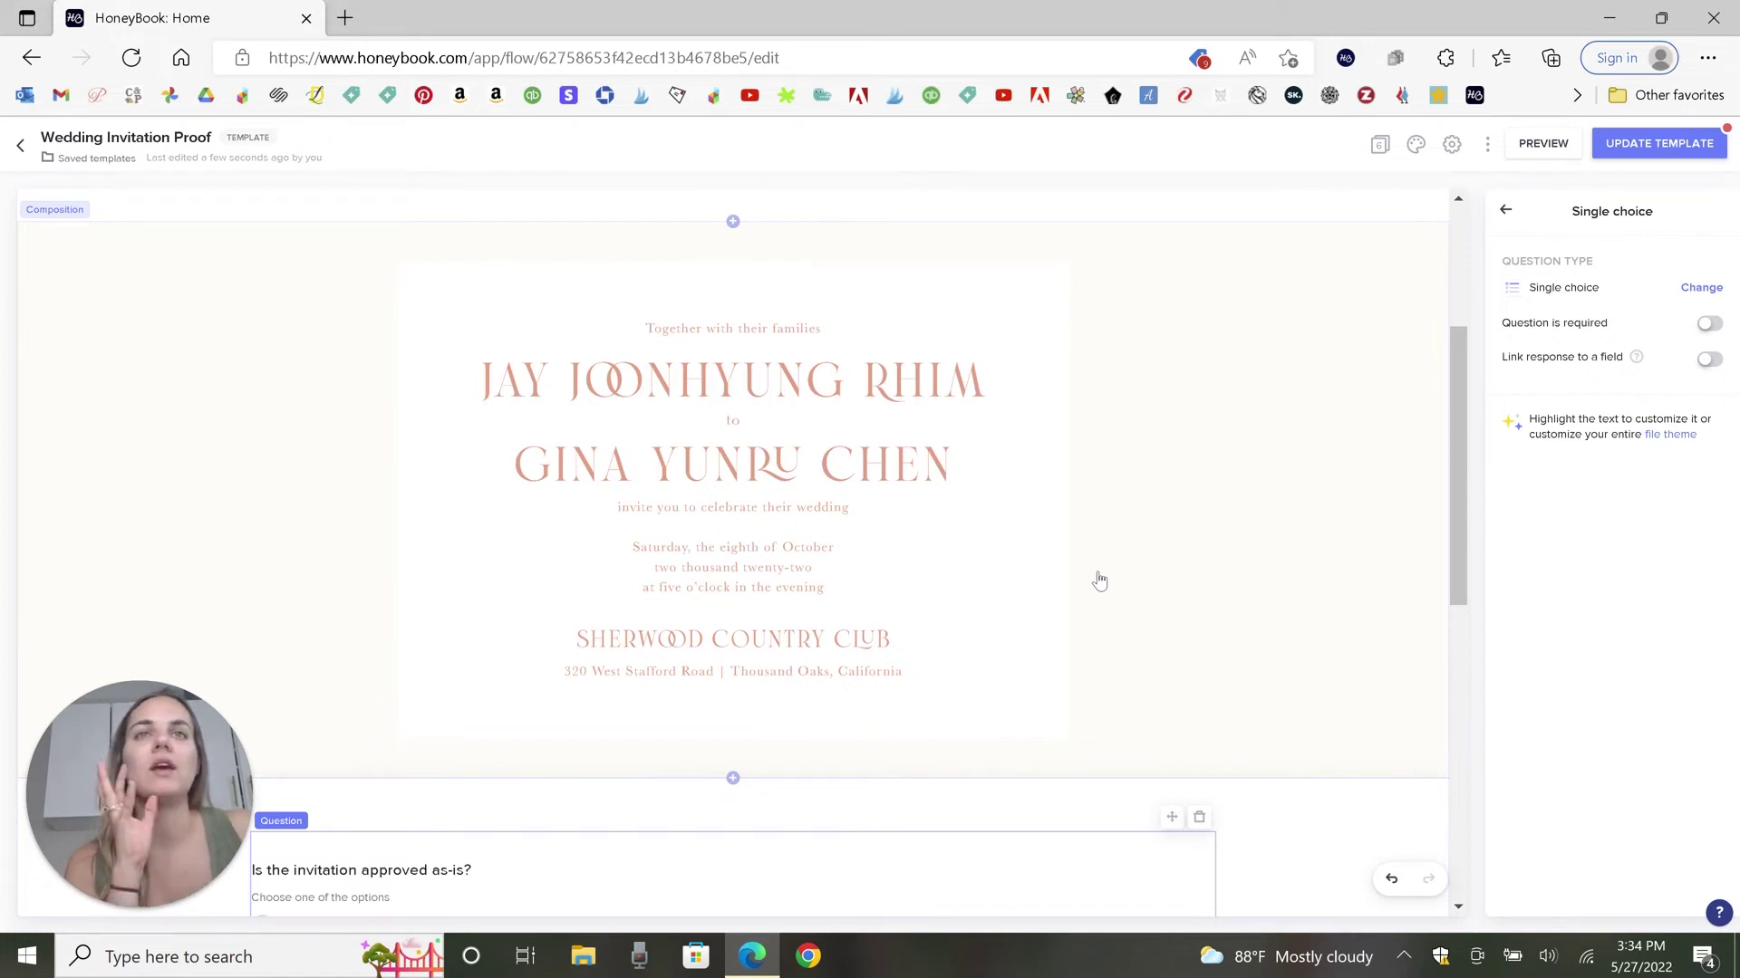
scroll(1099, 581, down, 9)
scroll(1099, 581, up, 7)
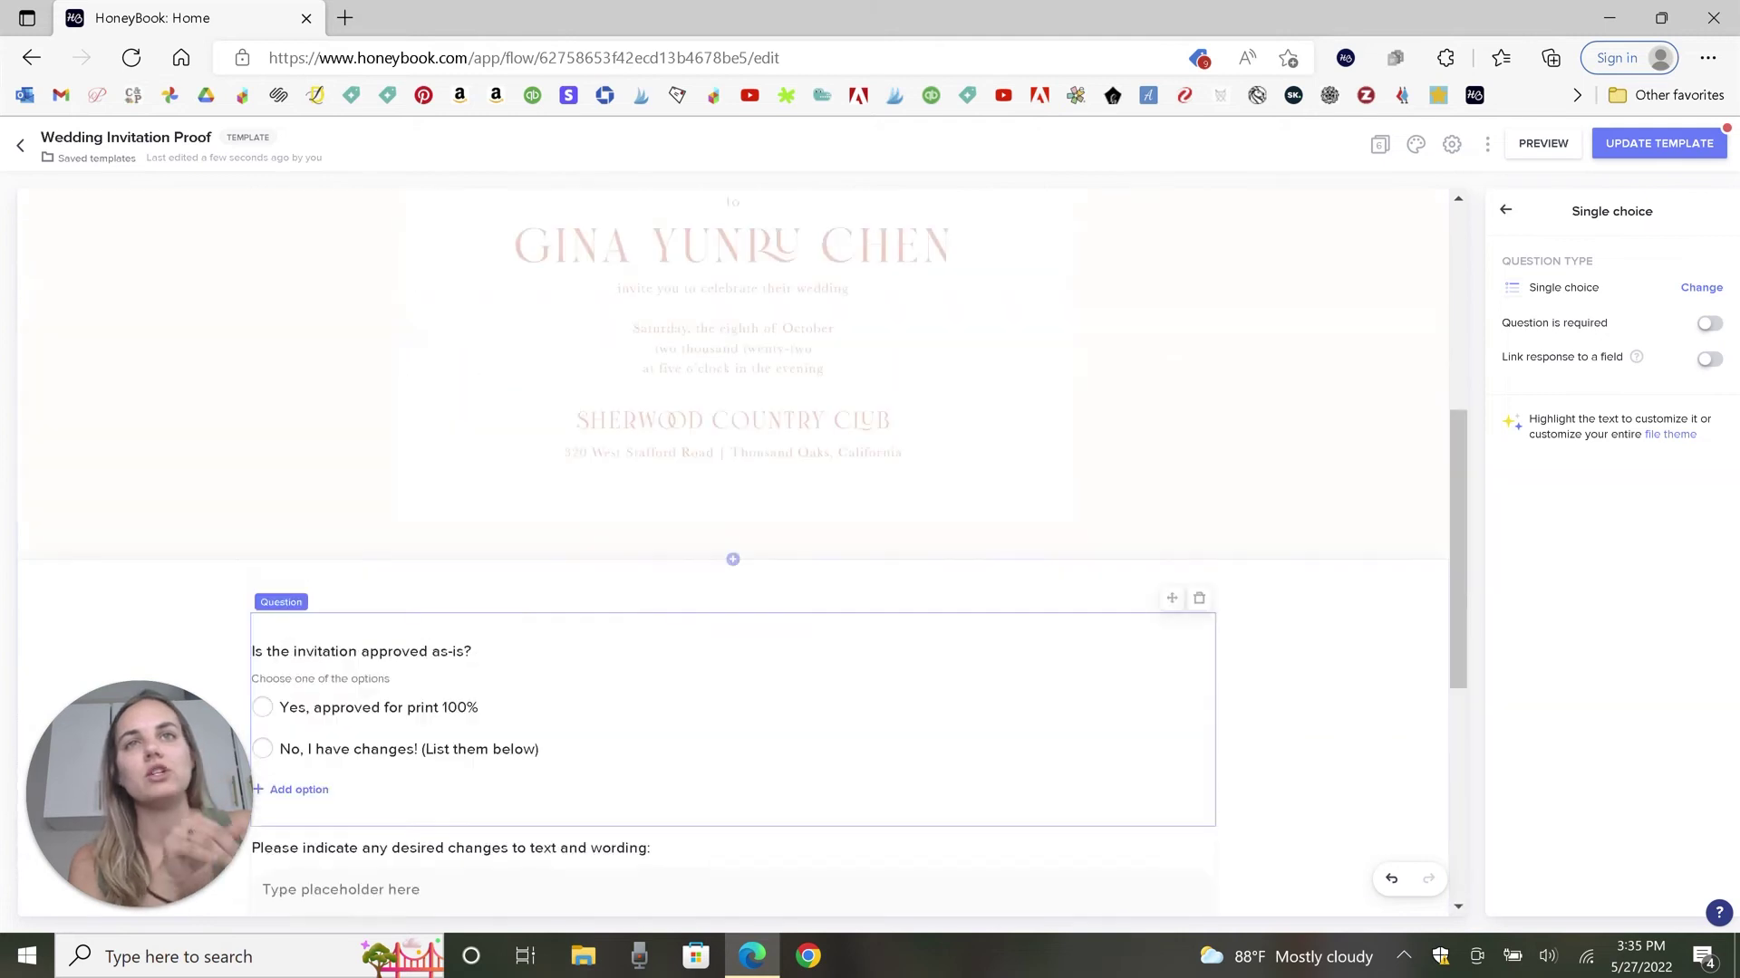
Step: Open the RSVP Card page and examine its reply card and envelope artwork and approval question
click(1505, 209)
click(1544, 344)
scroll(1259, 405, down, 15)
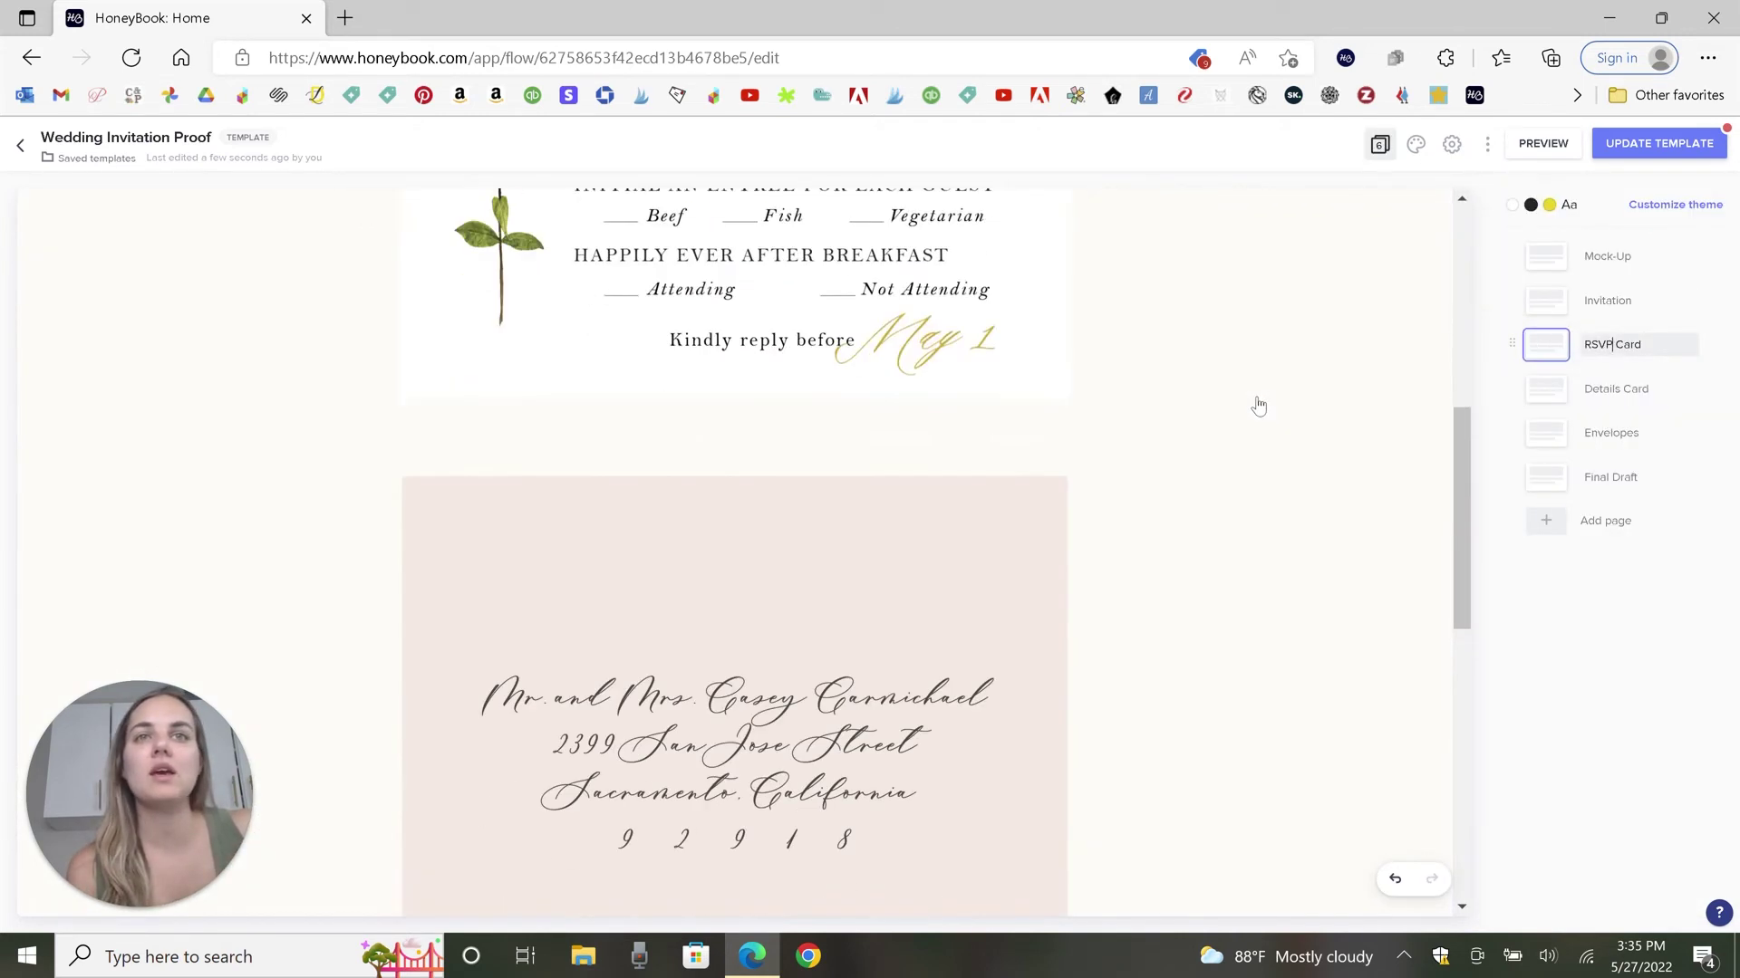
scroll(1276, 404, up, 10)
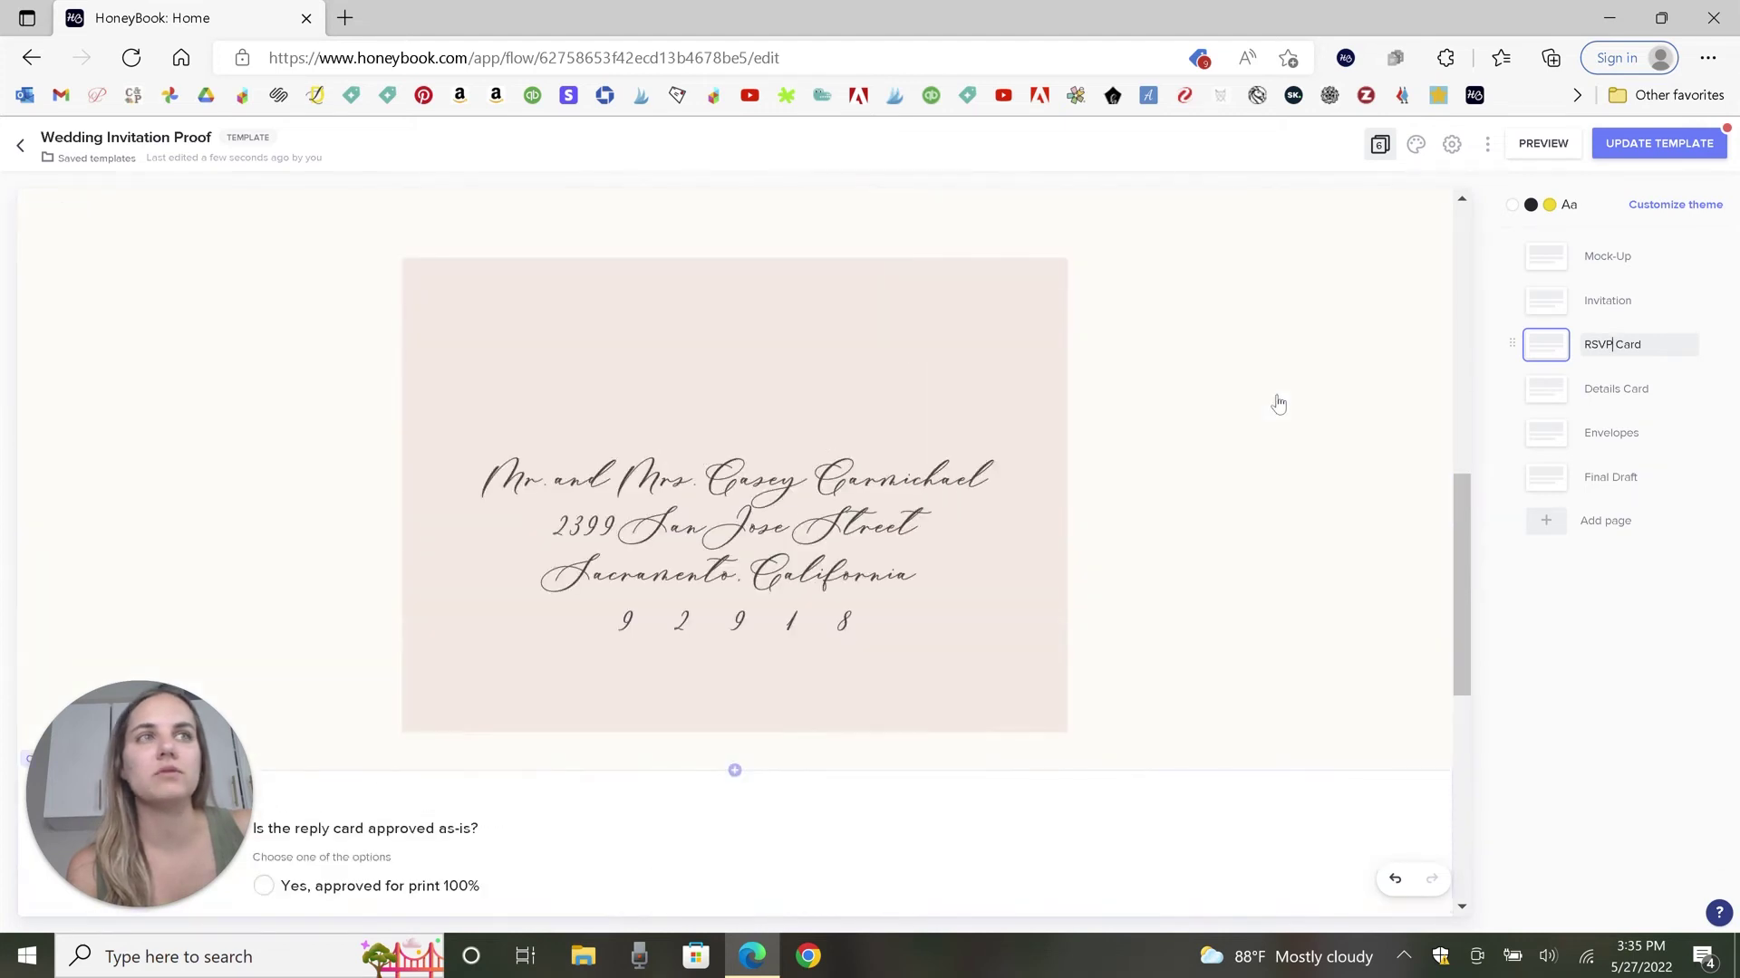
Step: Review the Details Card and Envelopes pages, examining their artwork and the approval and change-request questions
click(1524, 396)
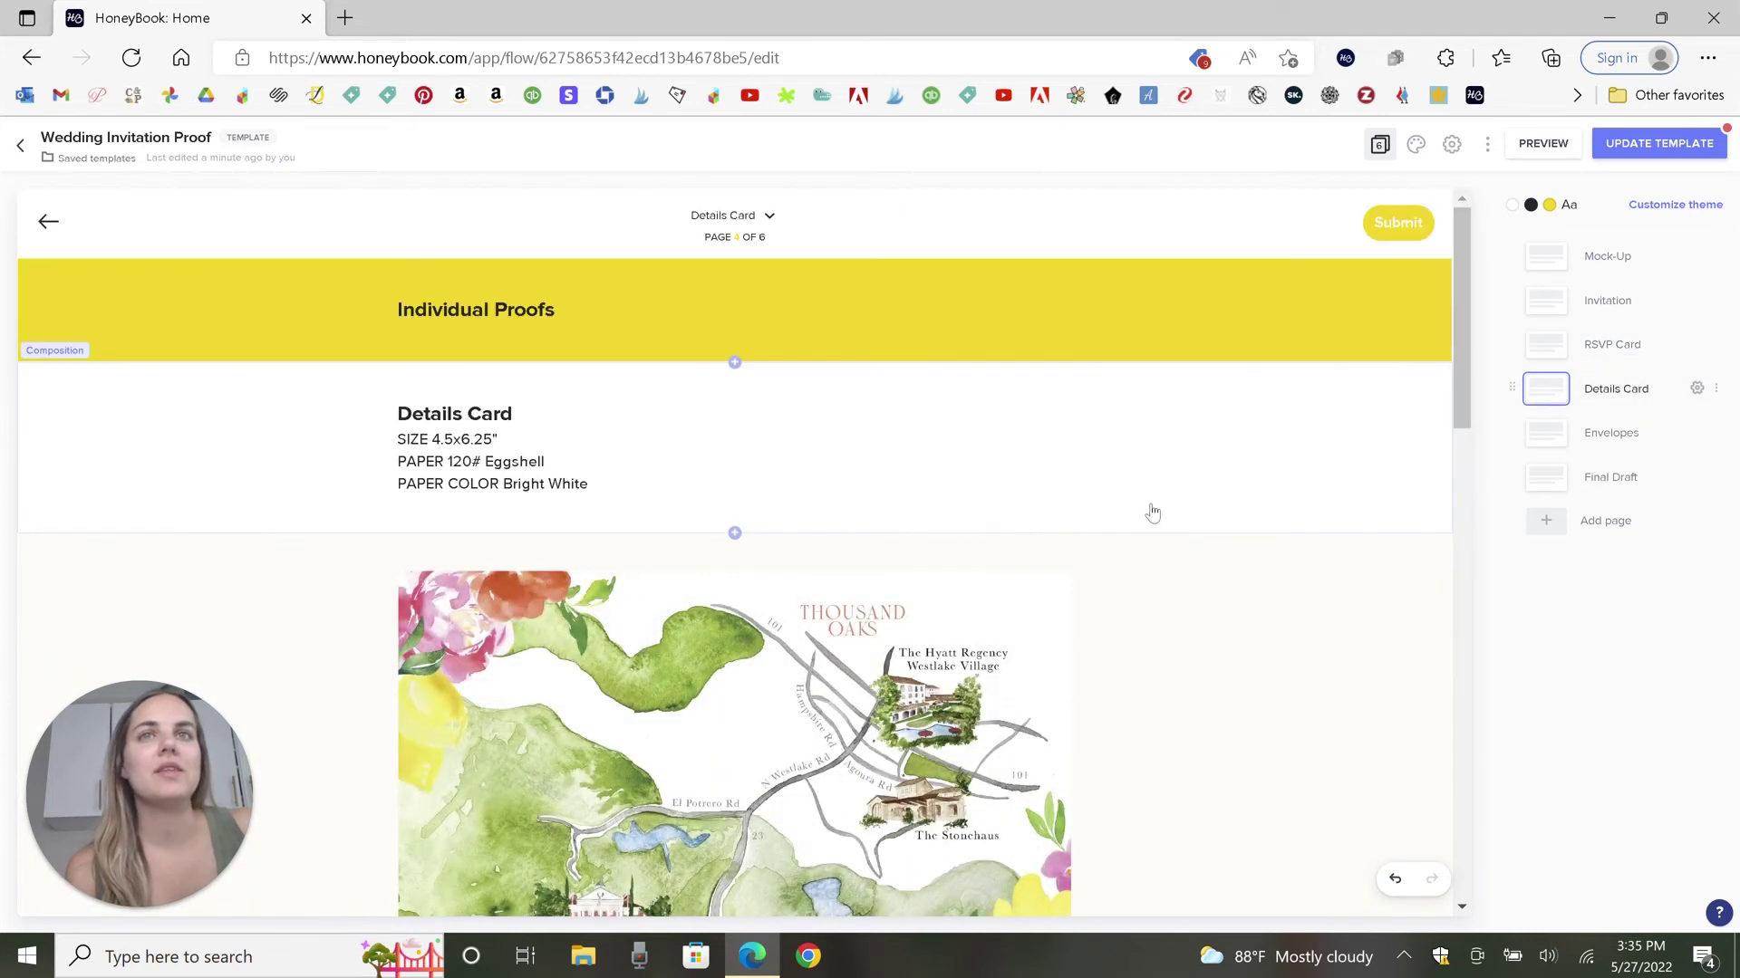
scroll(1203, 489, down, 3)
scroll(1211, 486, down, 5)
scroll(1212, 486, down, 4)
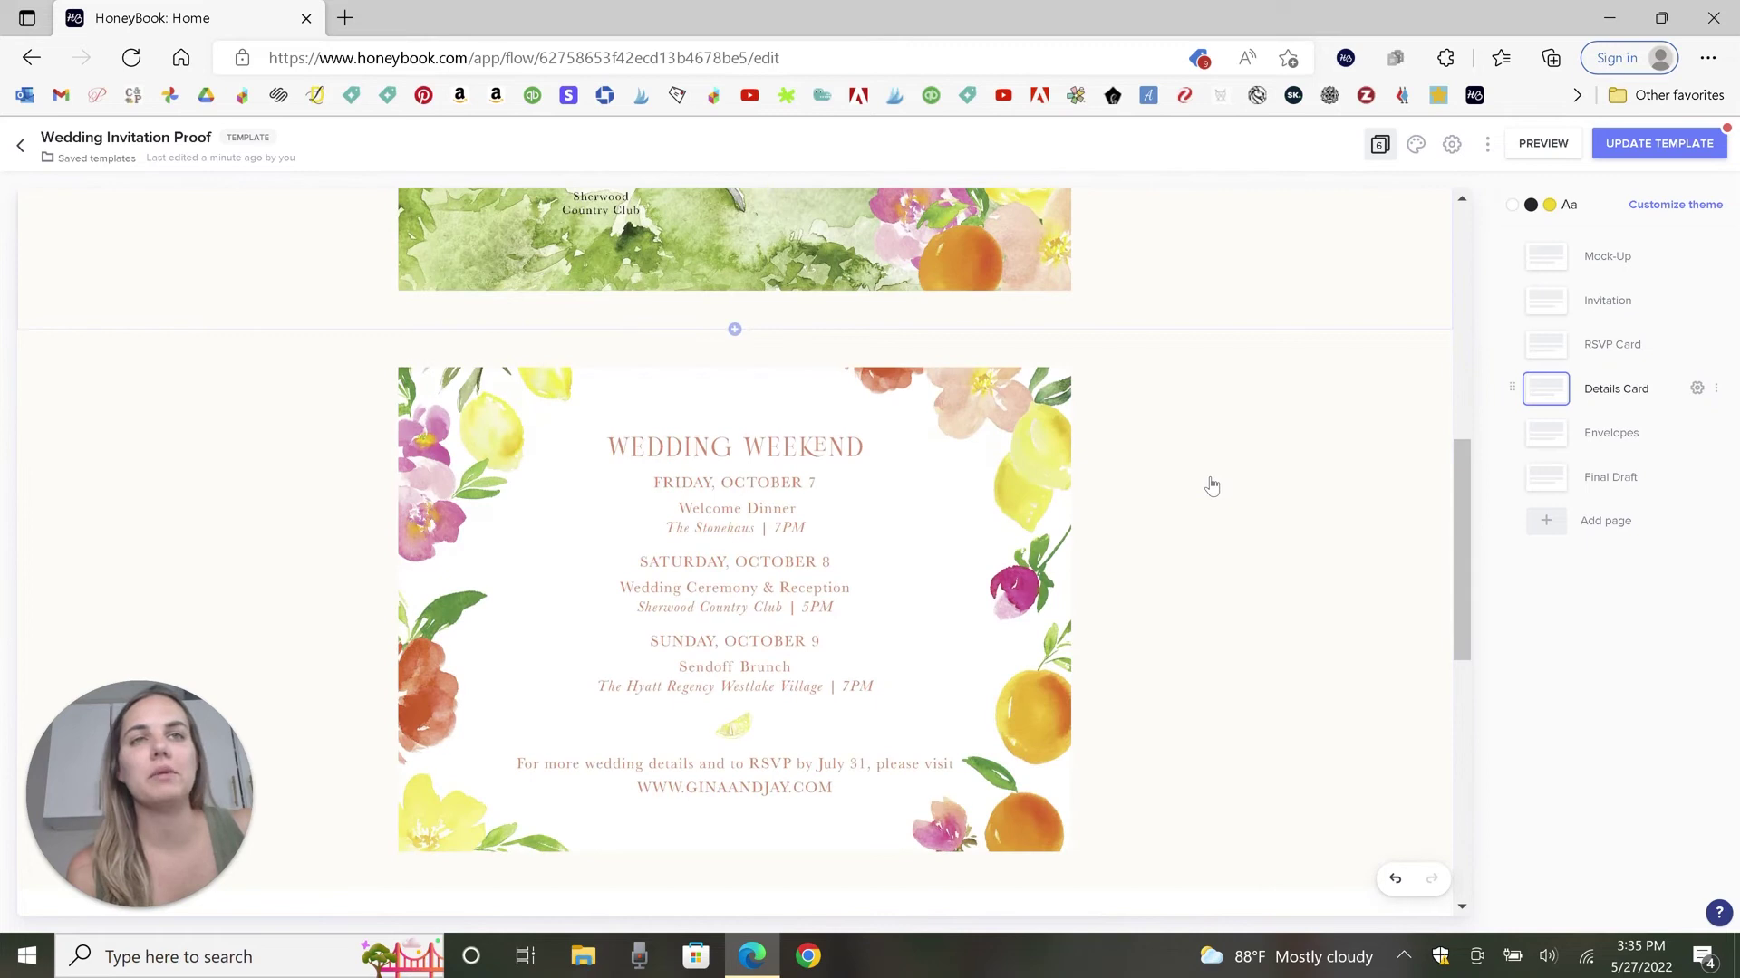
scroll(1211, 487, up, 4)
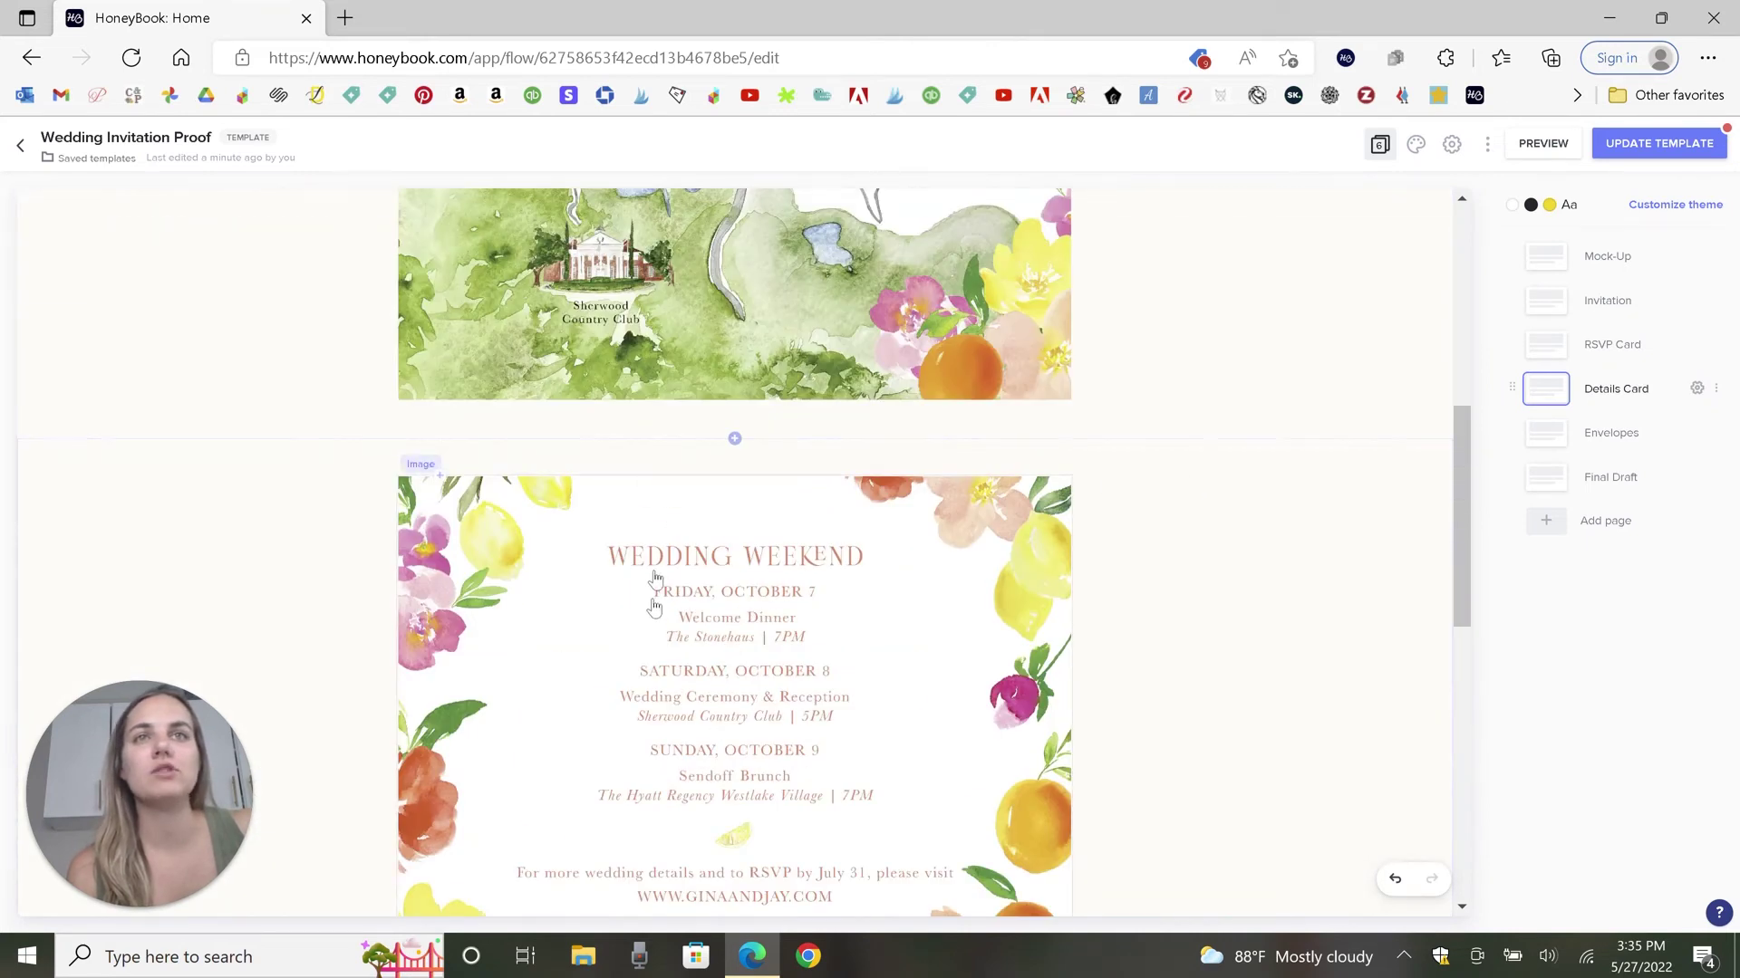
scroll(874, 591, up, 6)
scroll(1018, 589, down, 5)
scroll(1018, 589, down, 8)
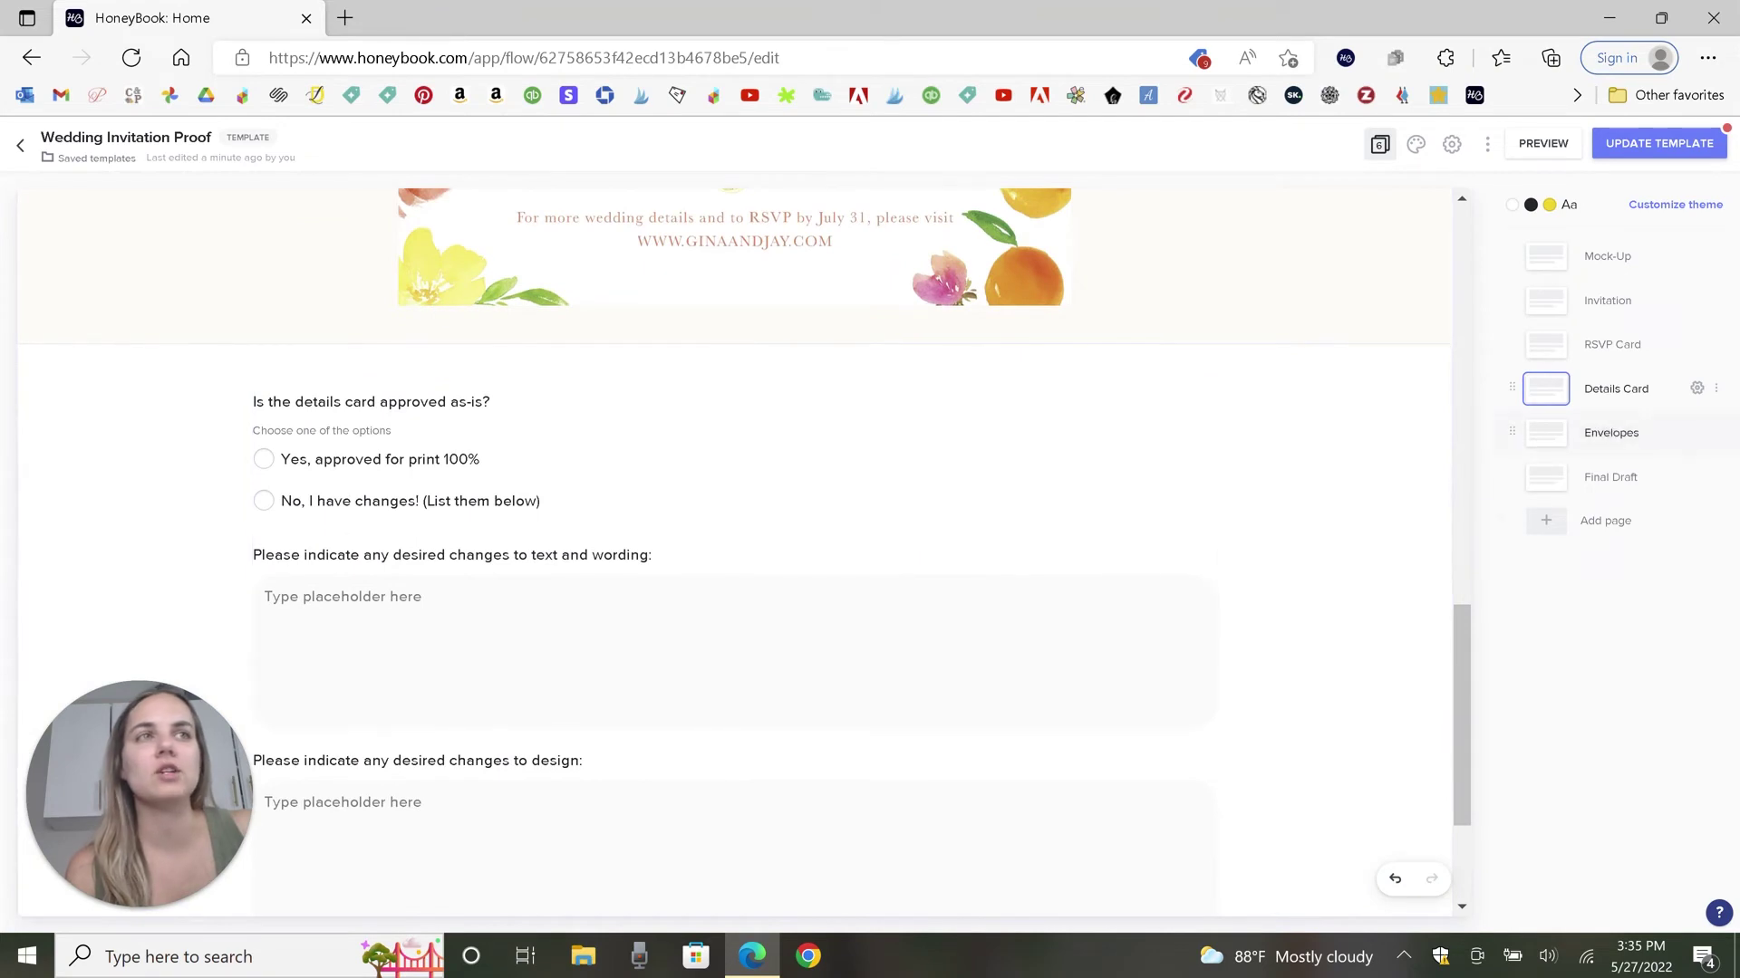
click(1538, 441)
scroll(1105, 480, down, 15)
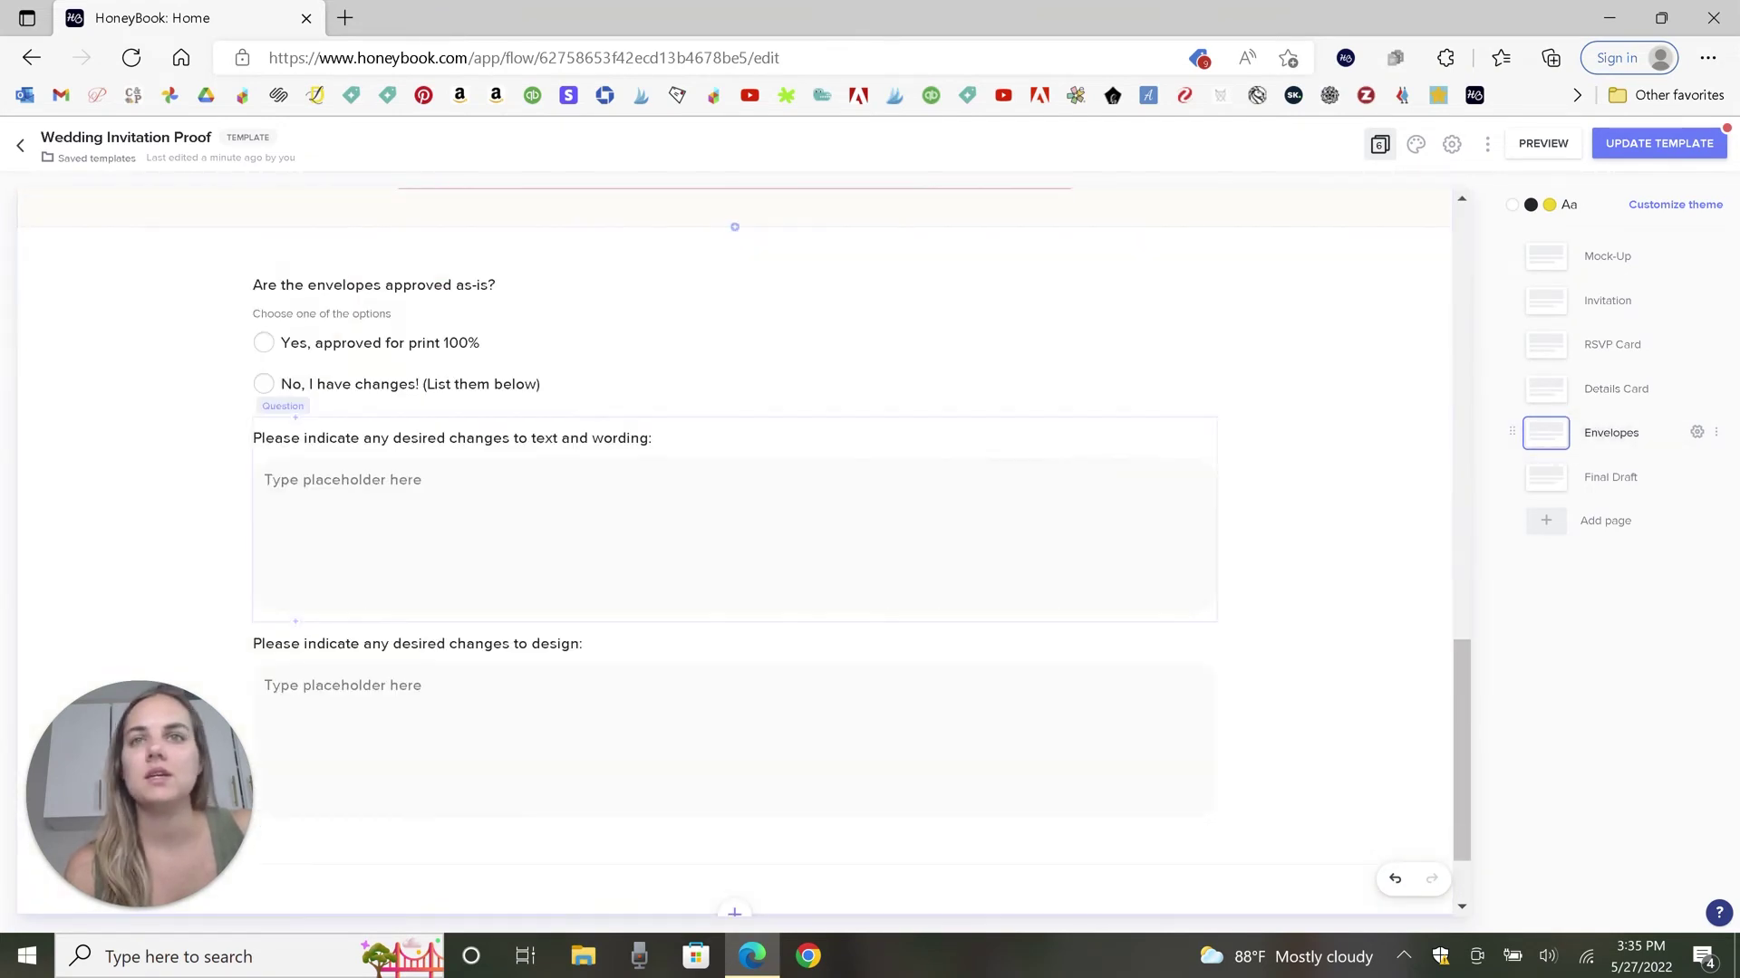
Step: Open the Final Draft page and cut the Invitation size and paper specifications block above the mock-up image
click(1546, 480)
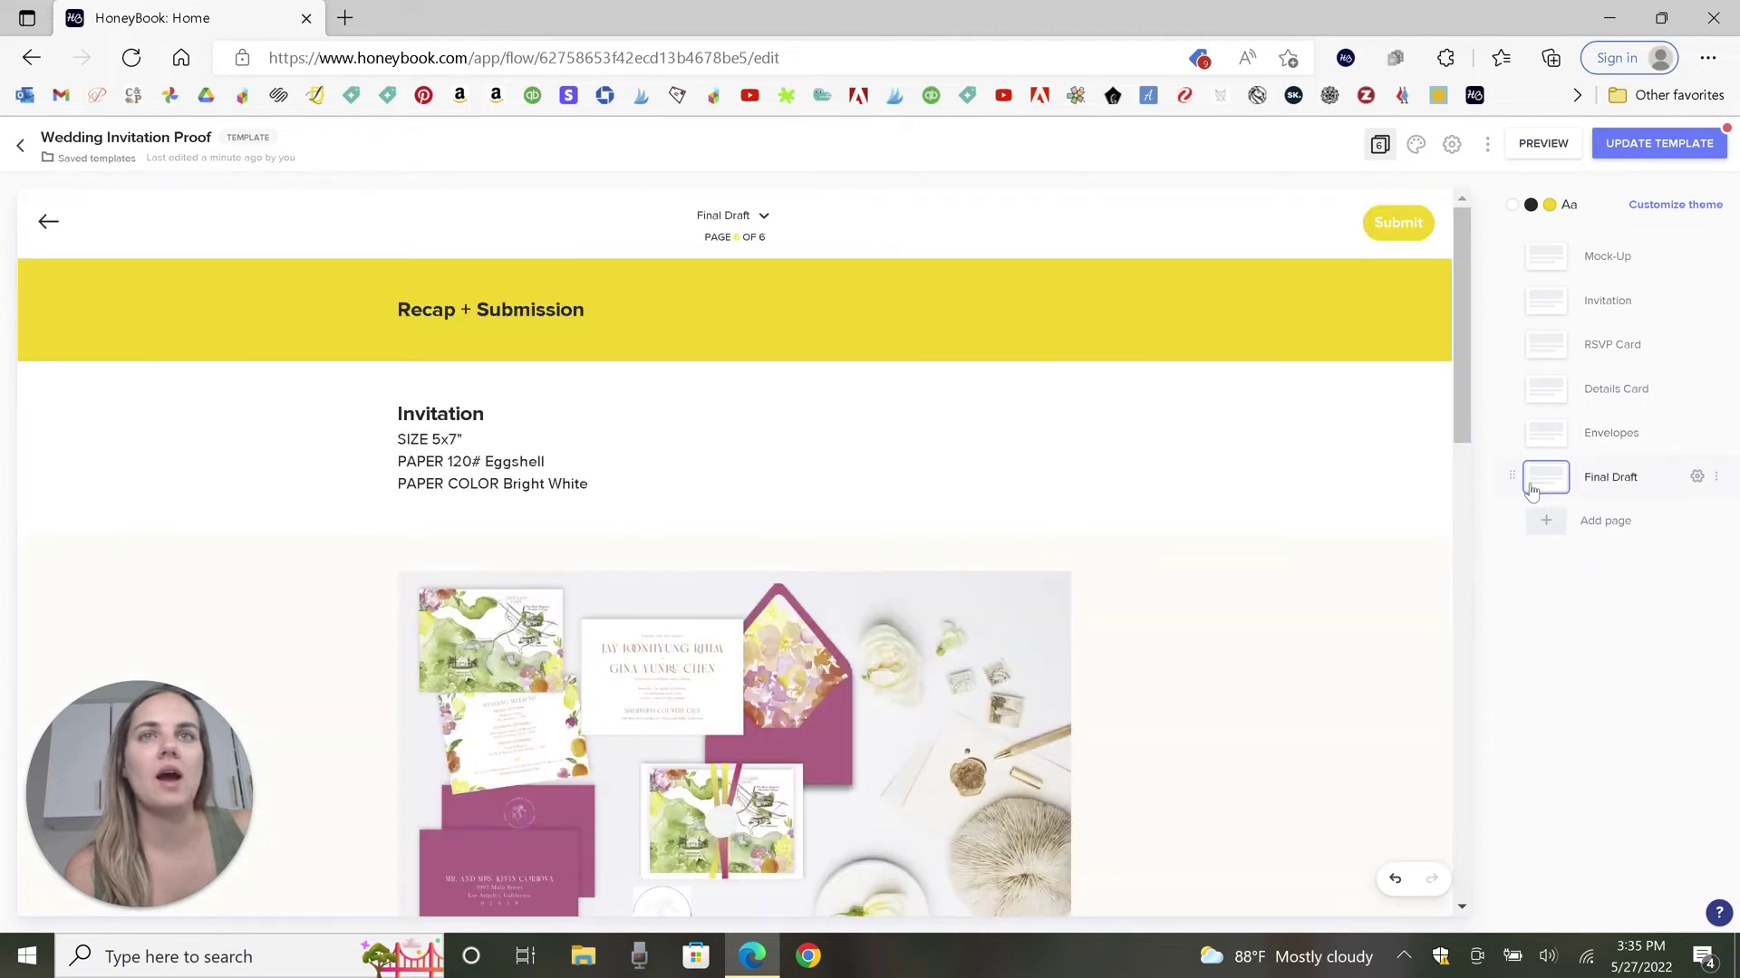
scroll(519, 274, down, 5)
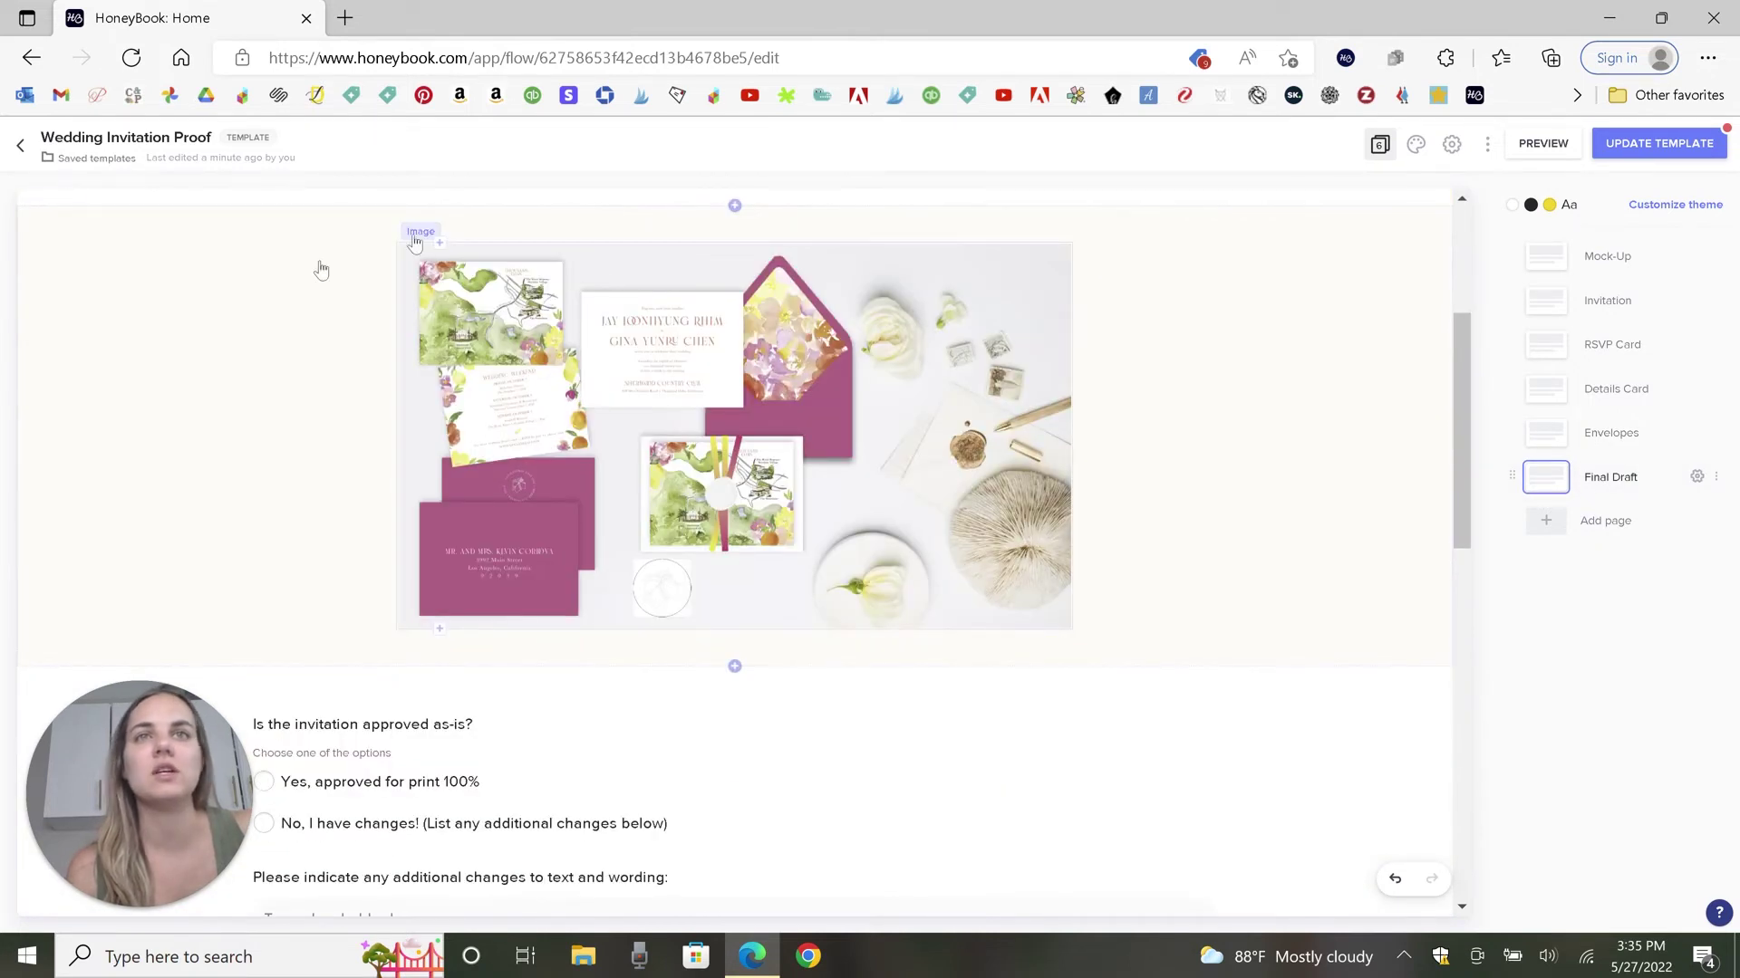
scroll(1184, 549, up, 3)
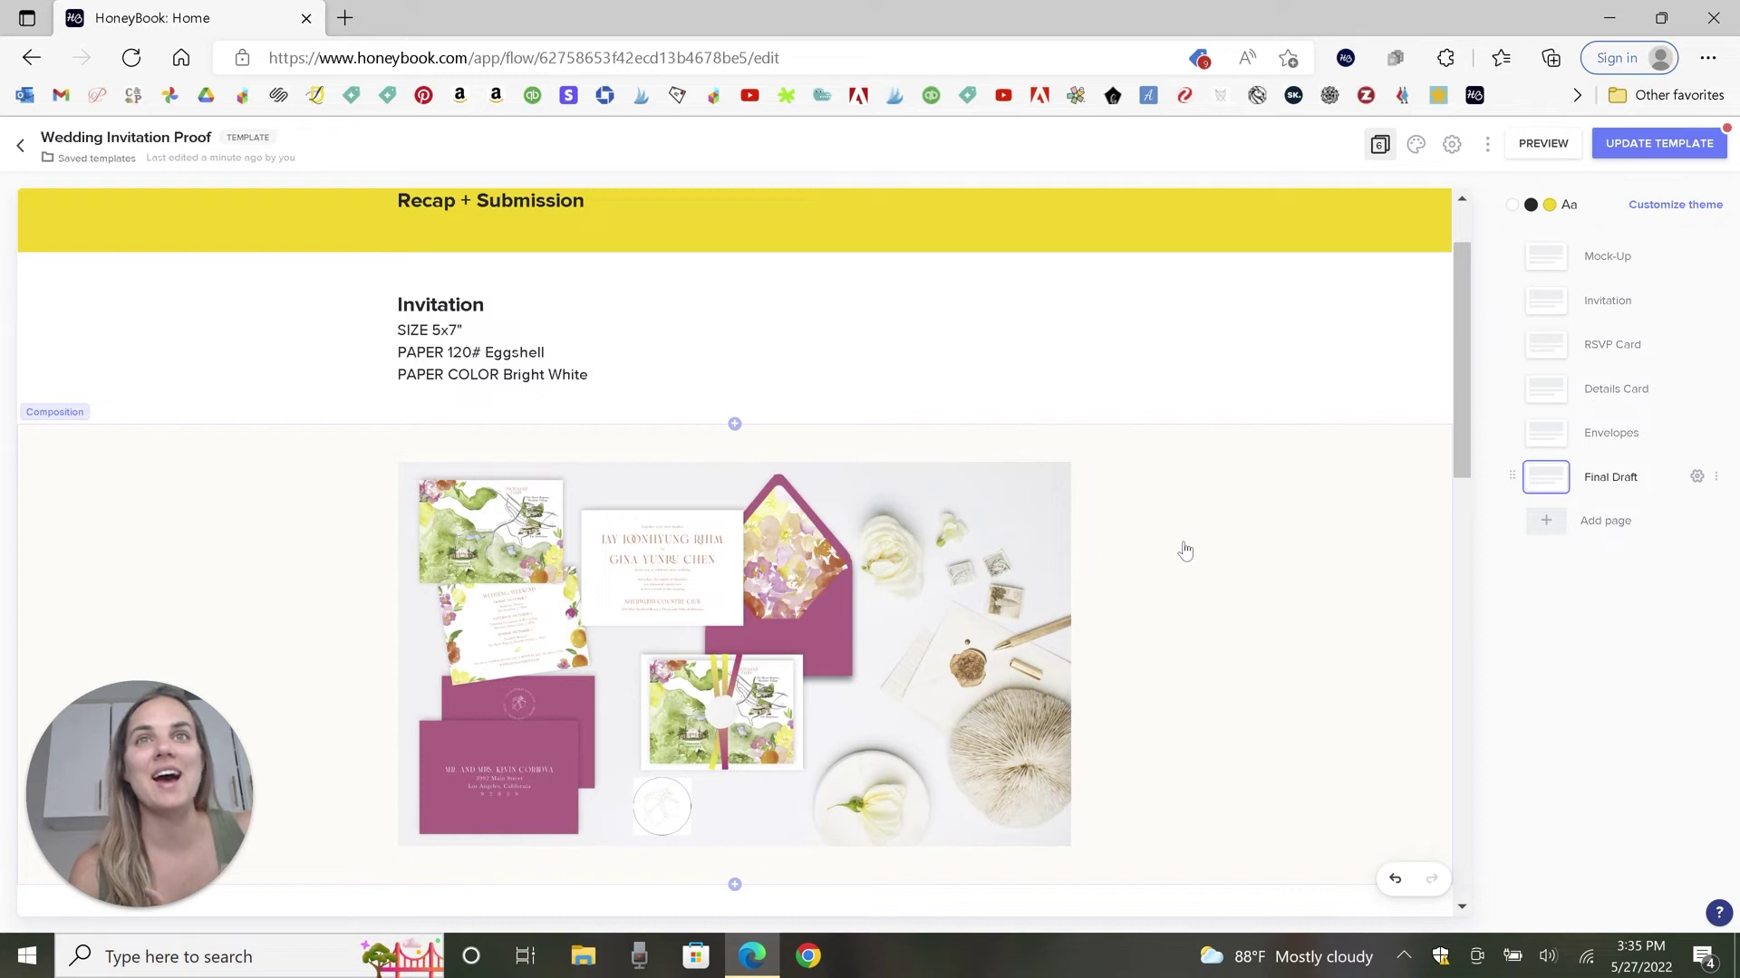
key(ctrl+x)
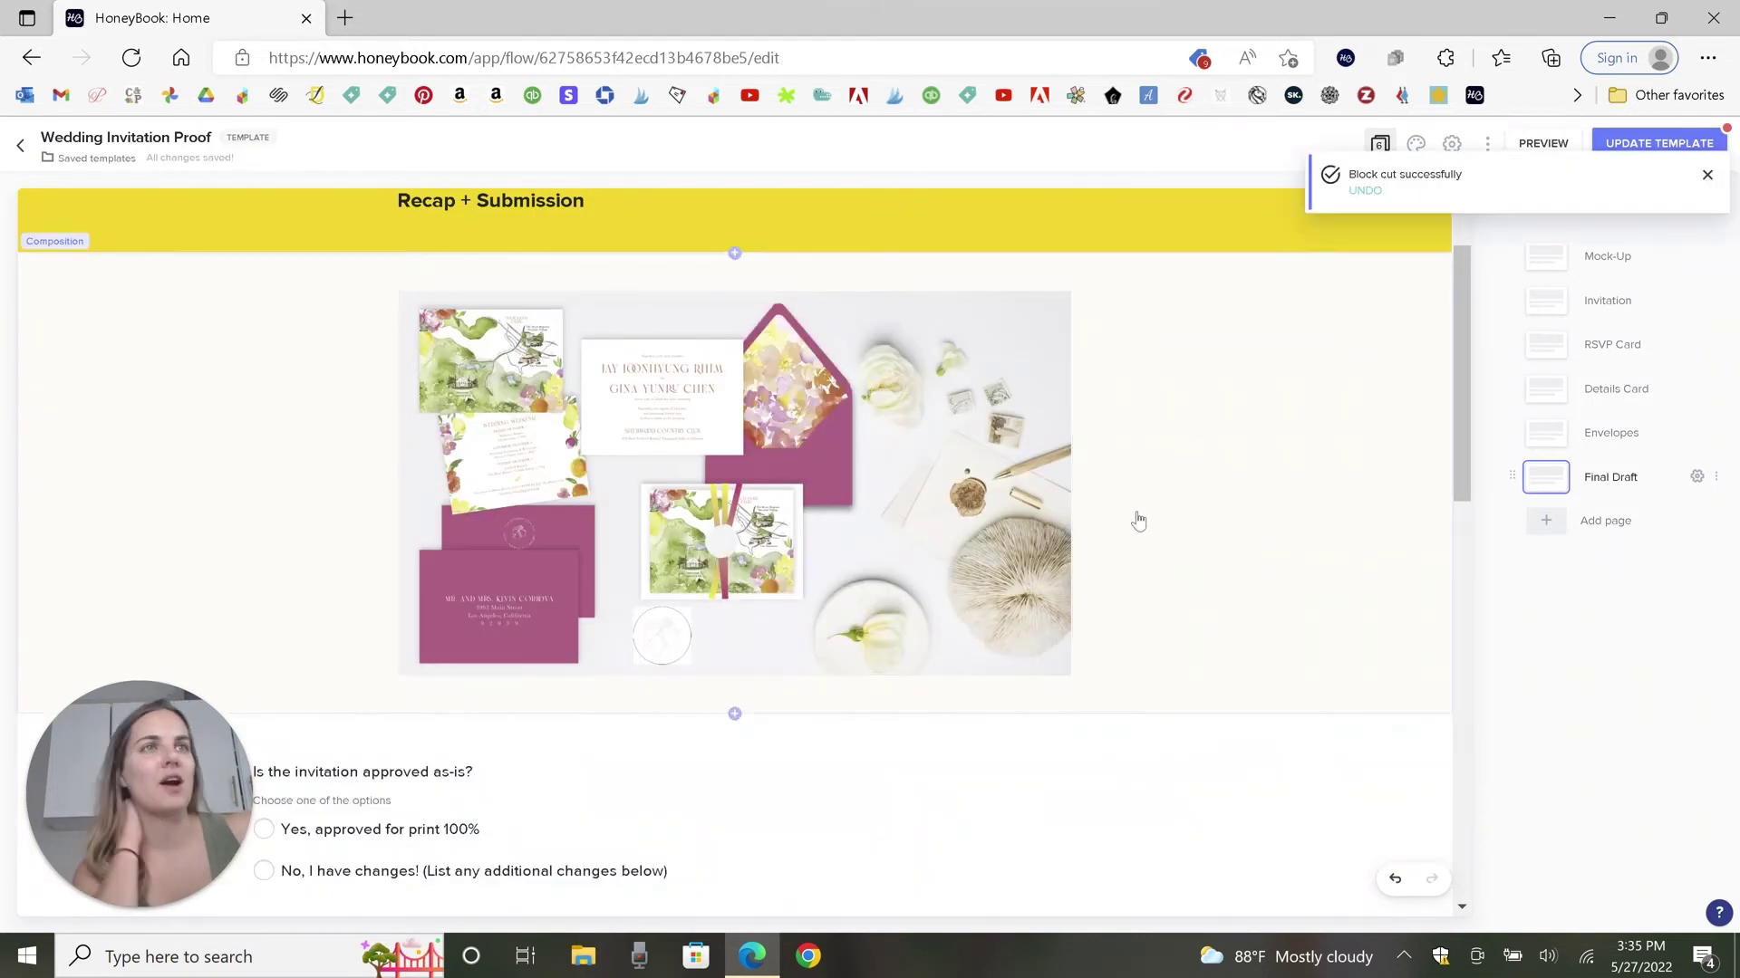
click(1707, 174)
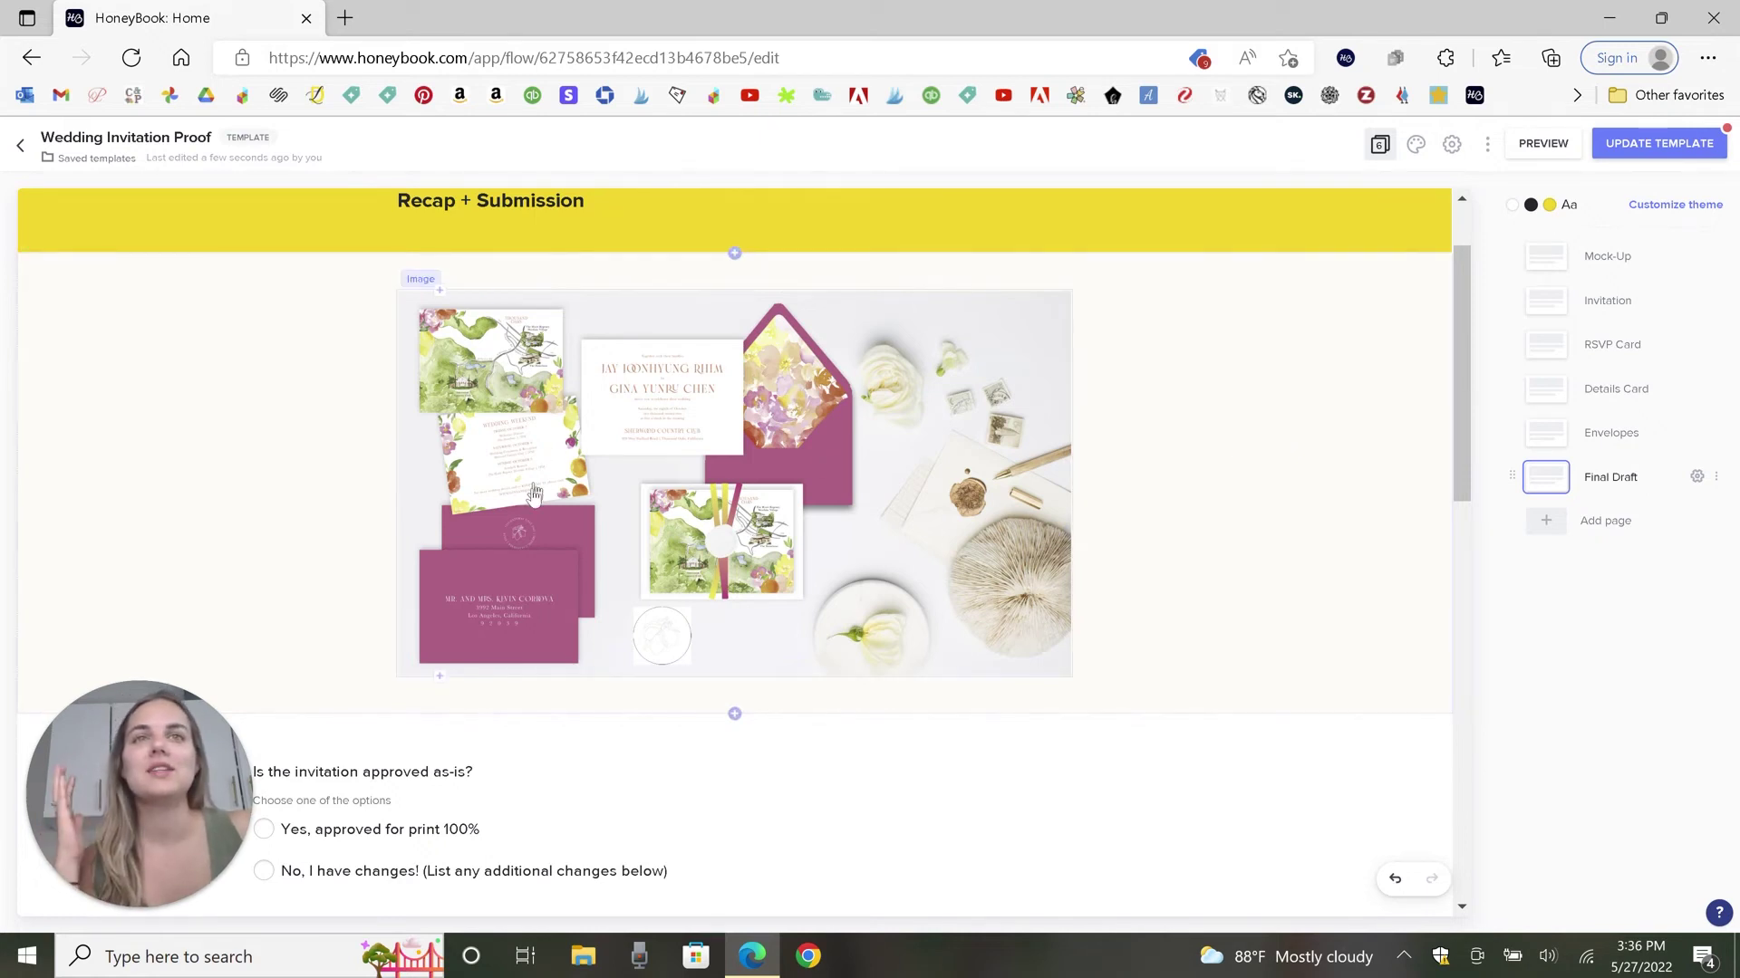
Step: Examine the Final Draft approval questions and the Proof Approval contract beneath them, opening the contract text for editing
scroll(598, 544, down, 3)
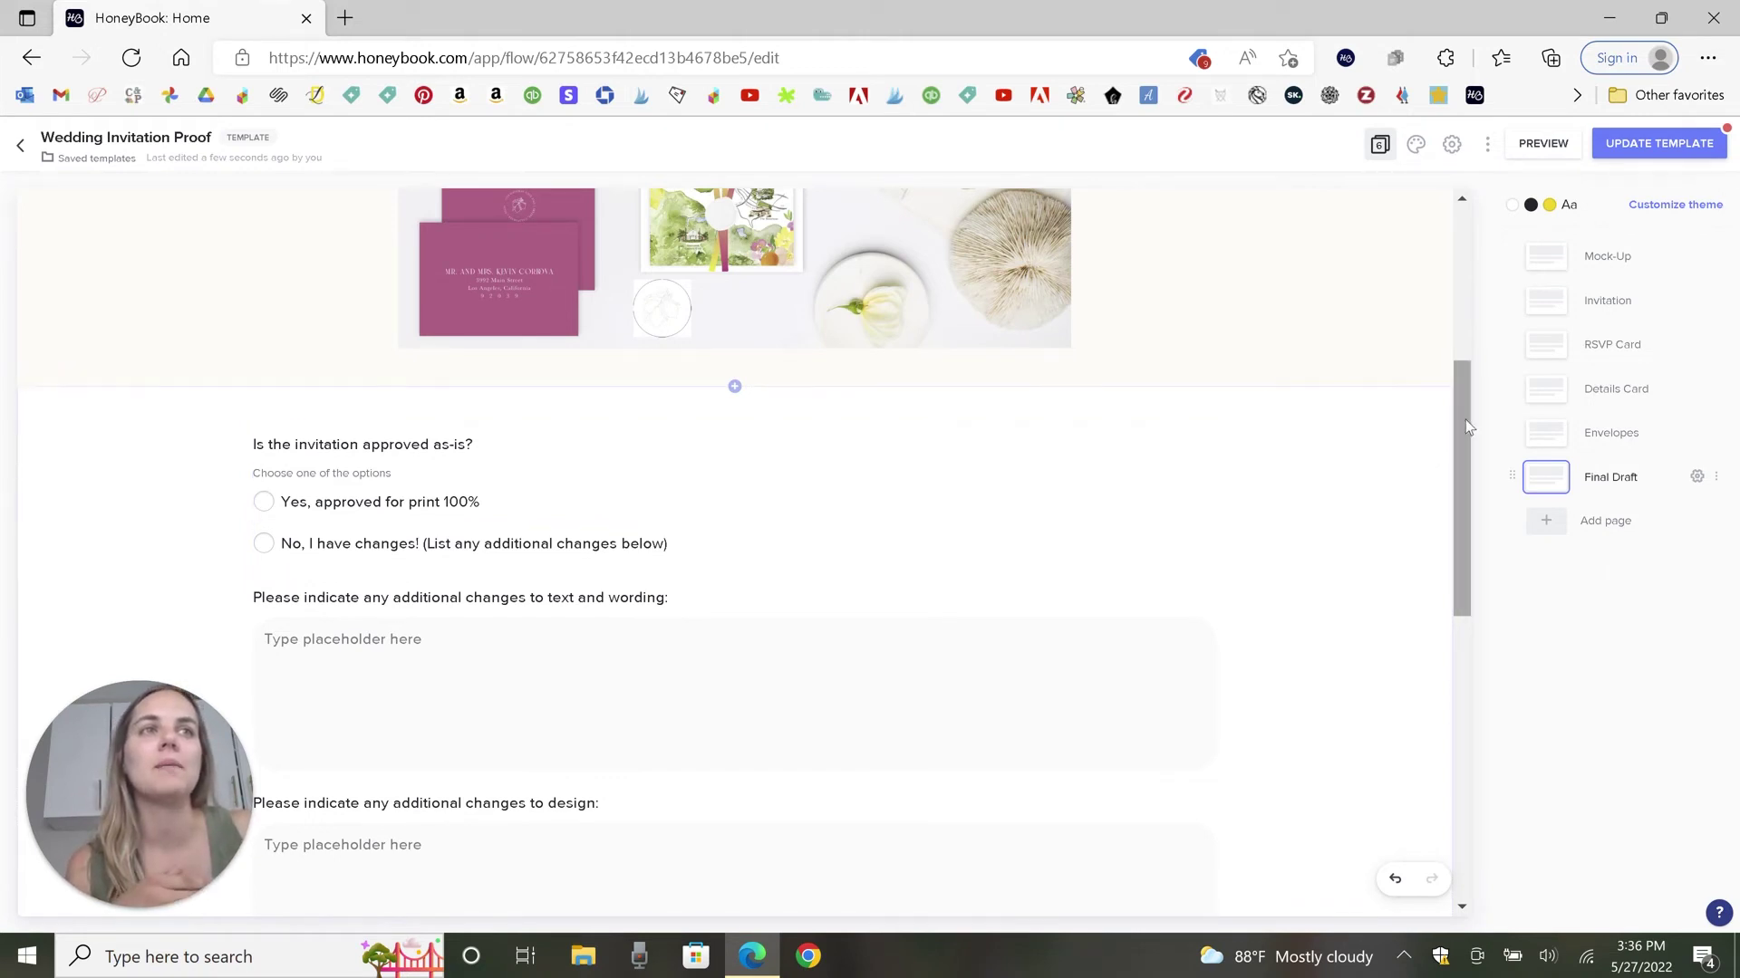
drag(1465, 420, 1468, 435)
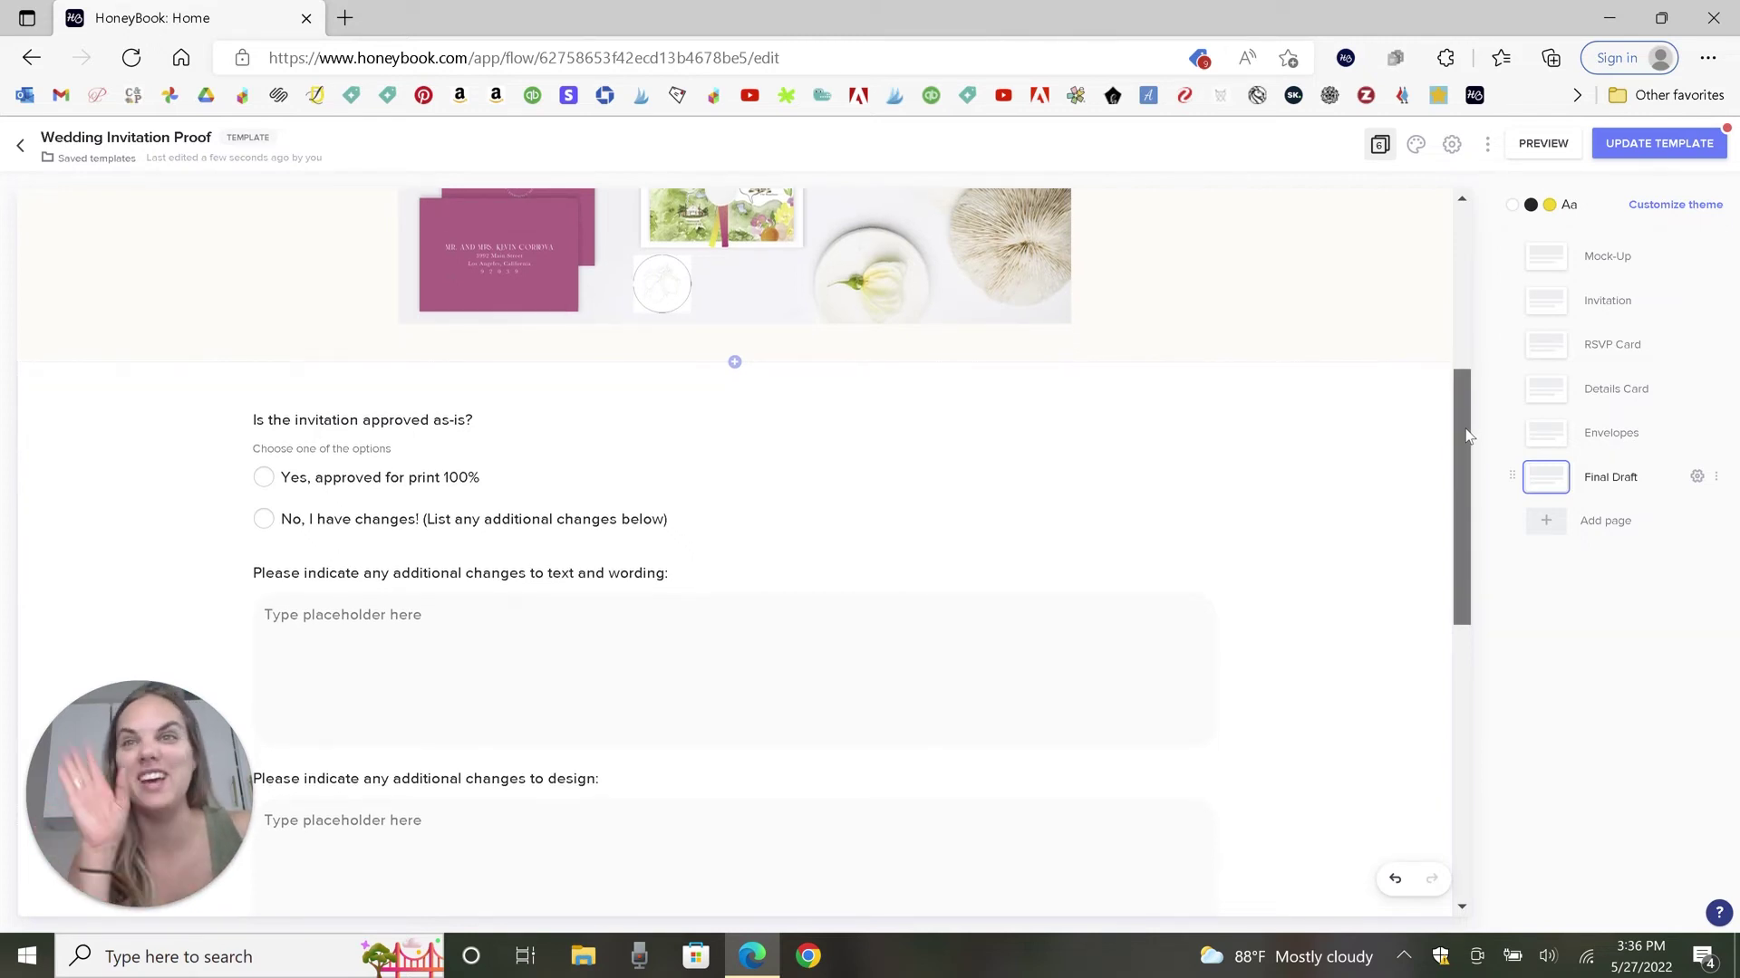
drag(1460, 428, 1466, 696)
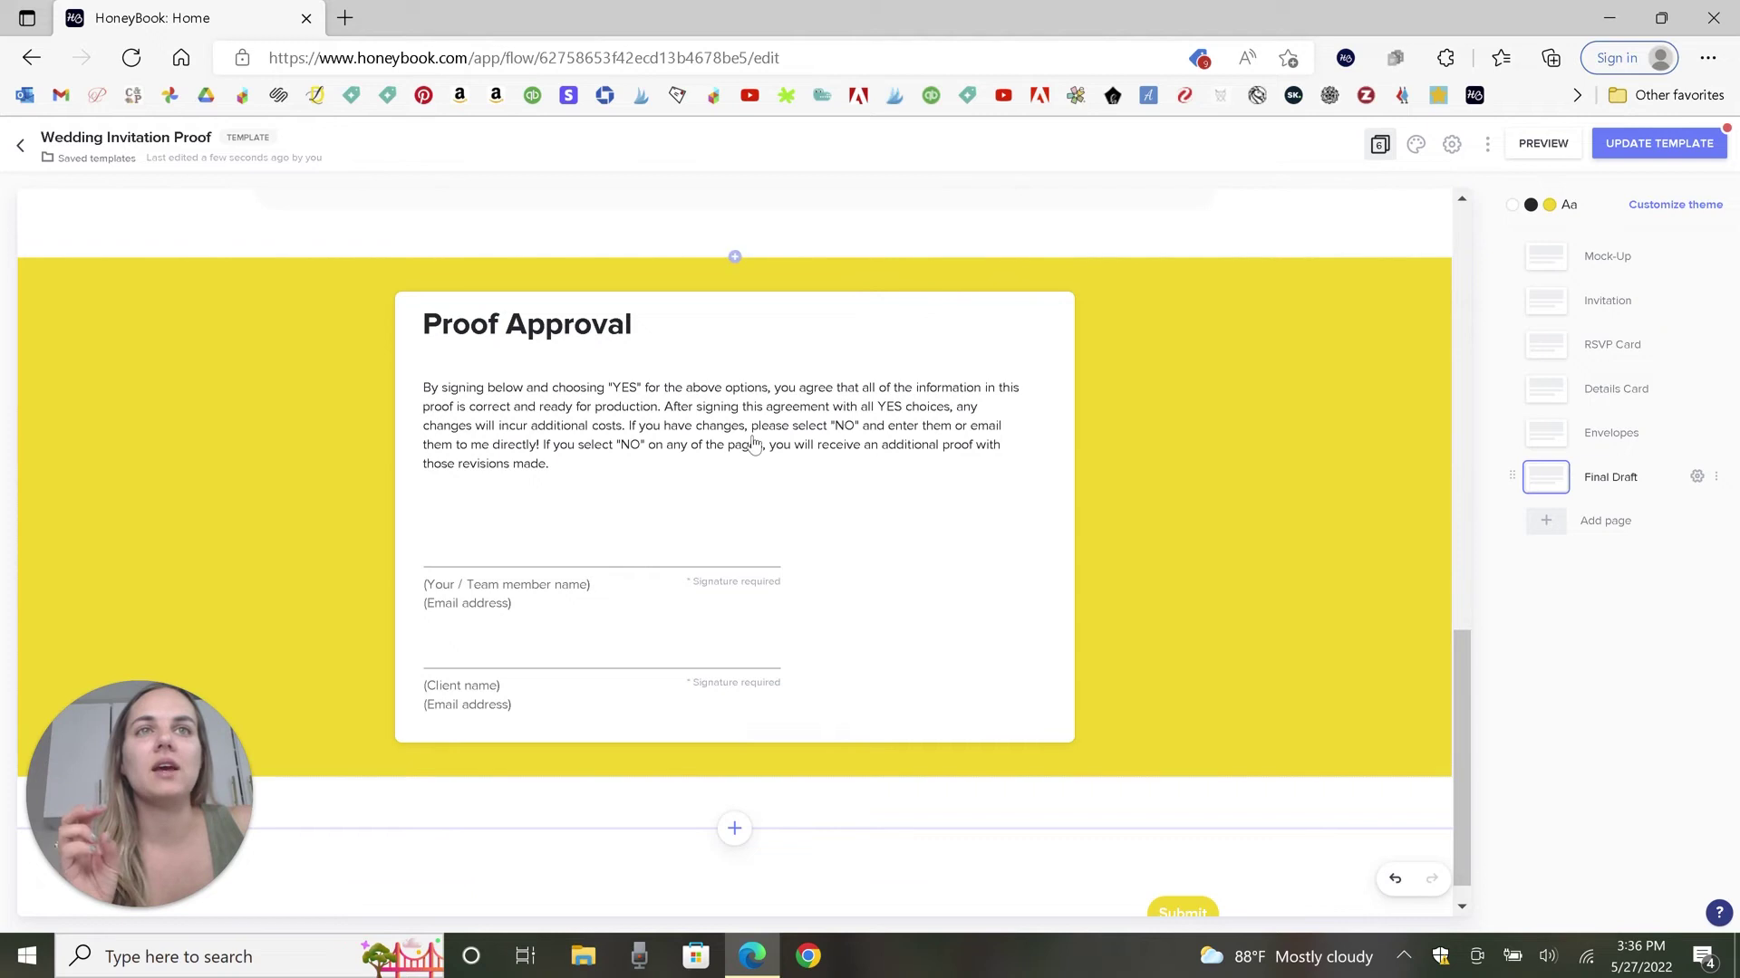
click(764, 548)
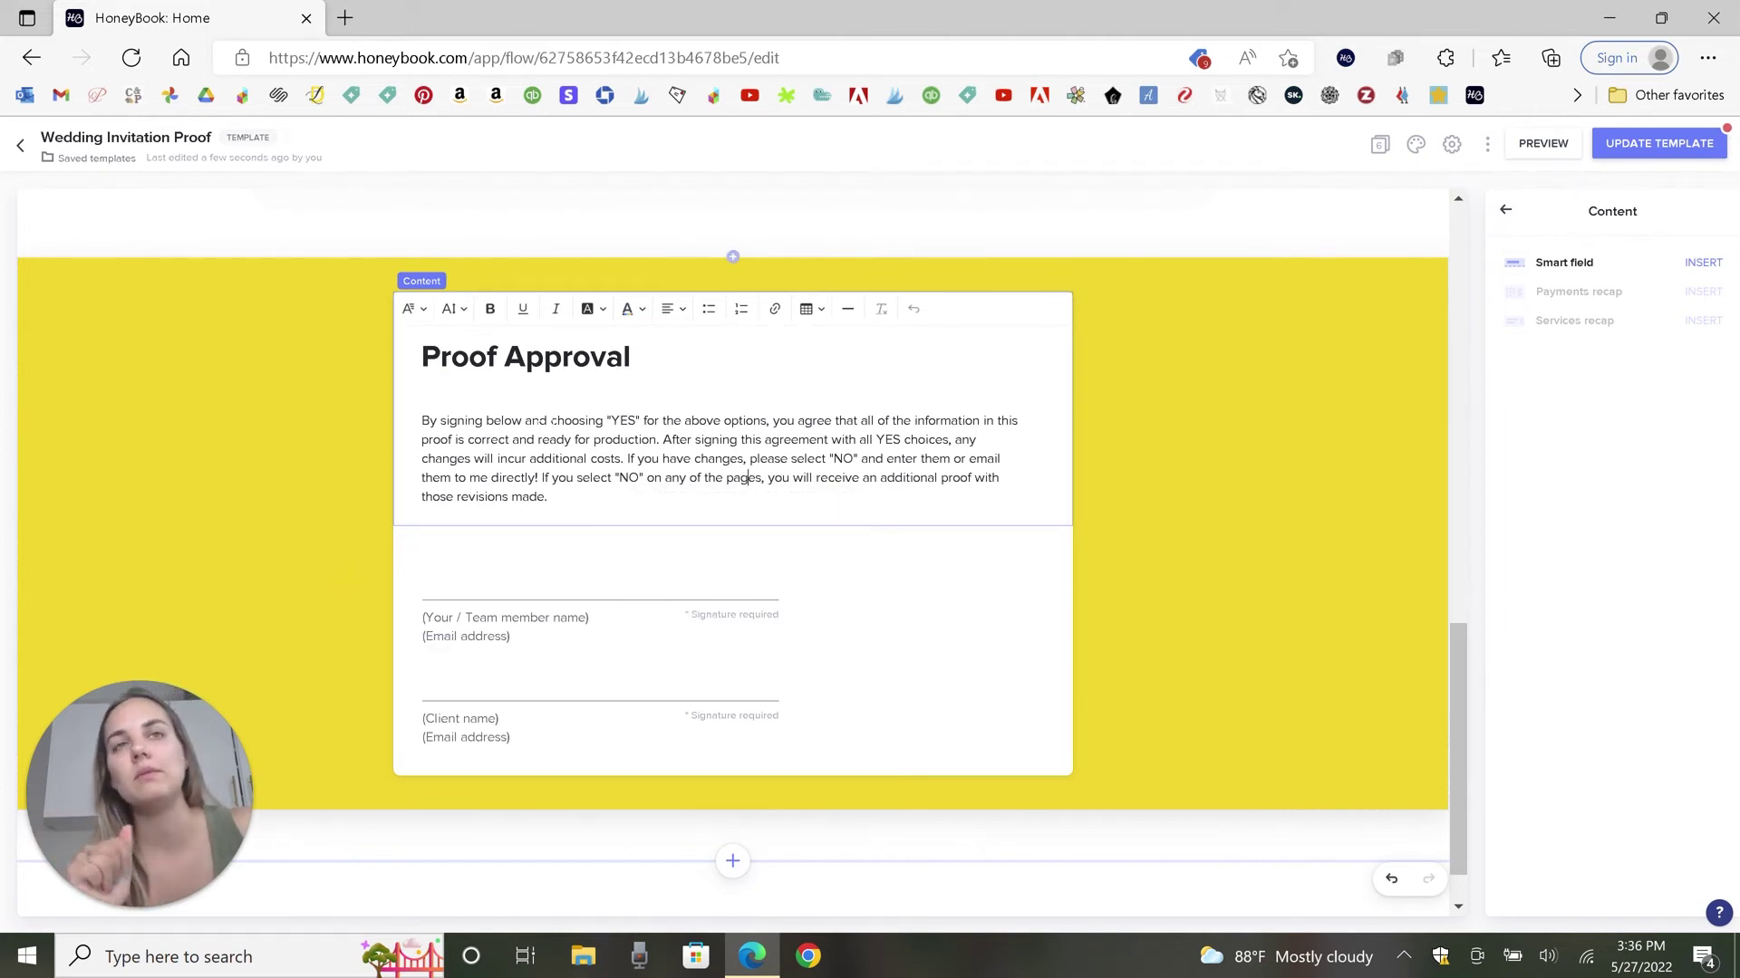
scroll(832, 584, up, 10)
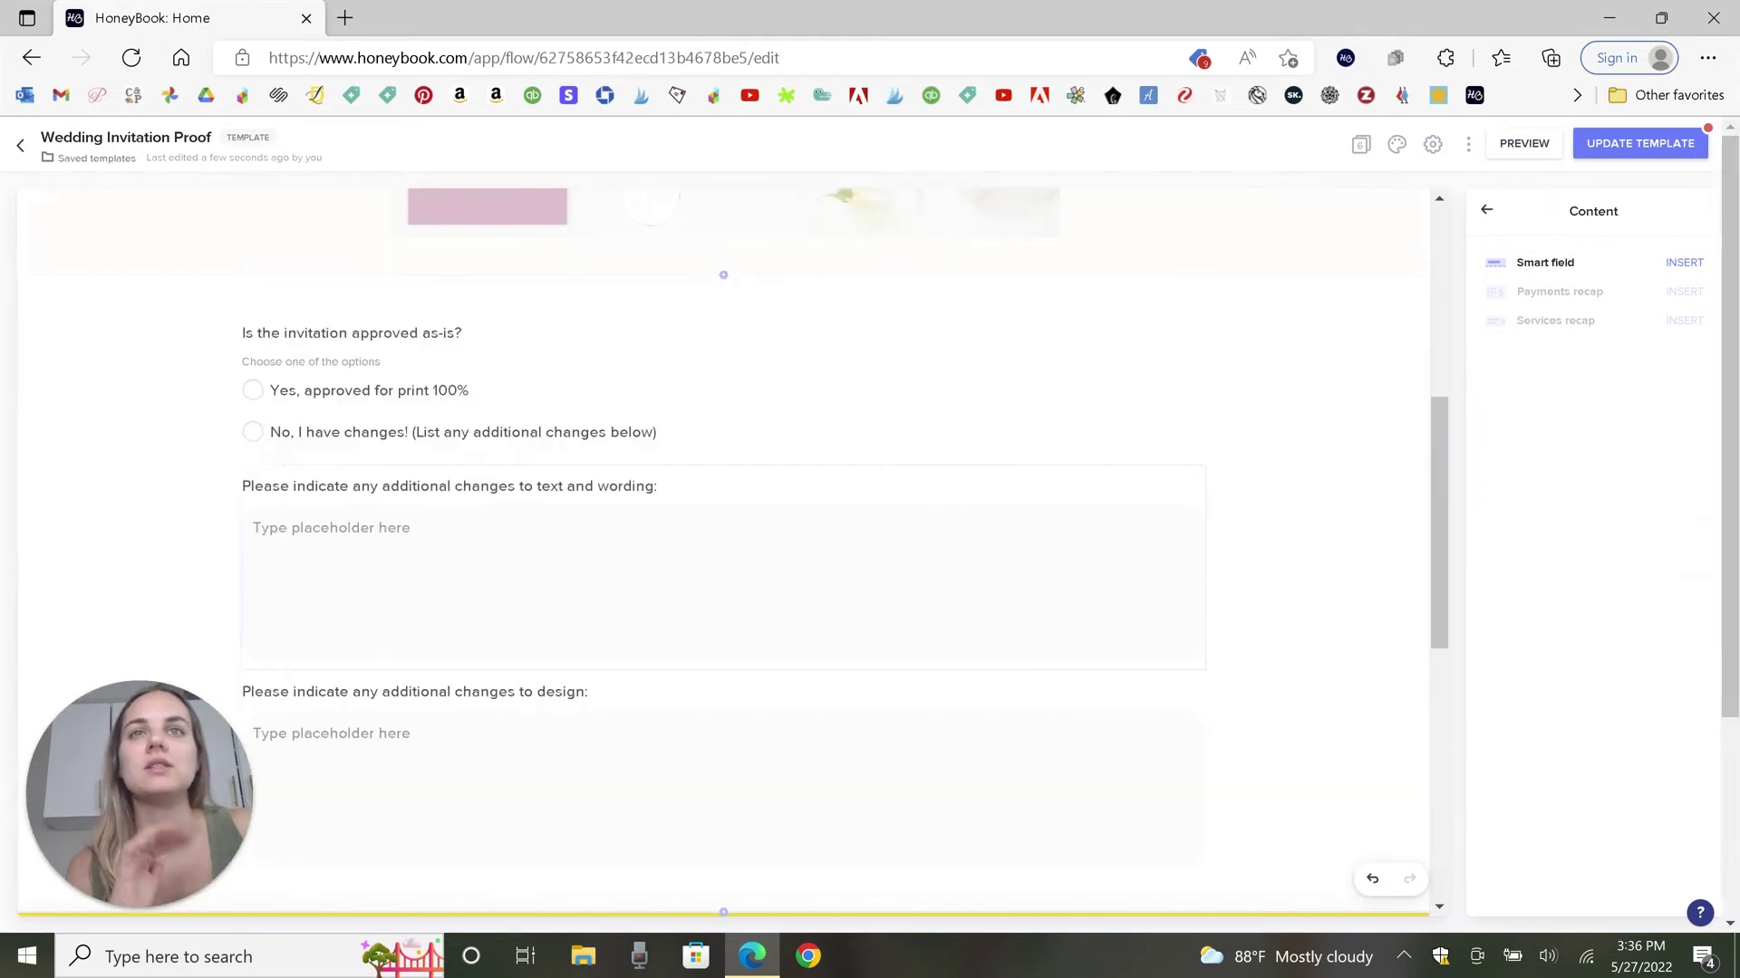
scroll(815, 581, down, 6)
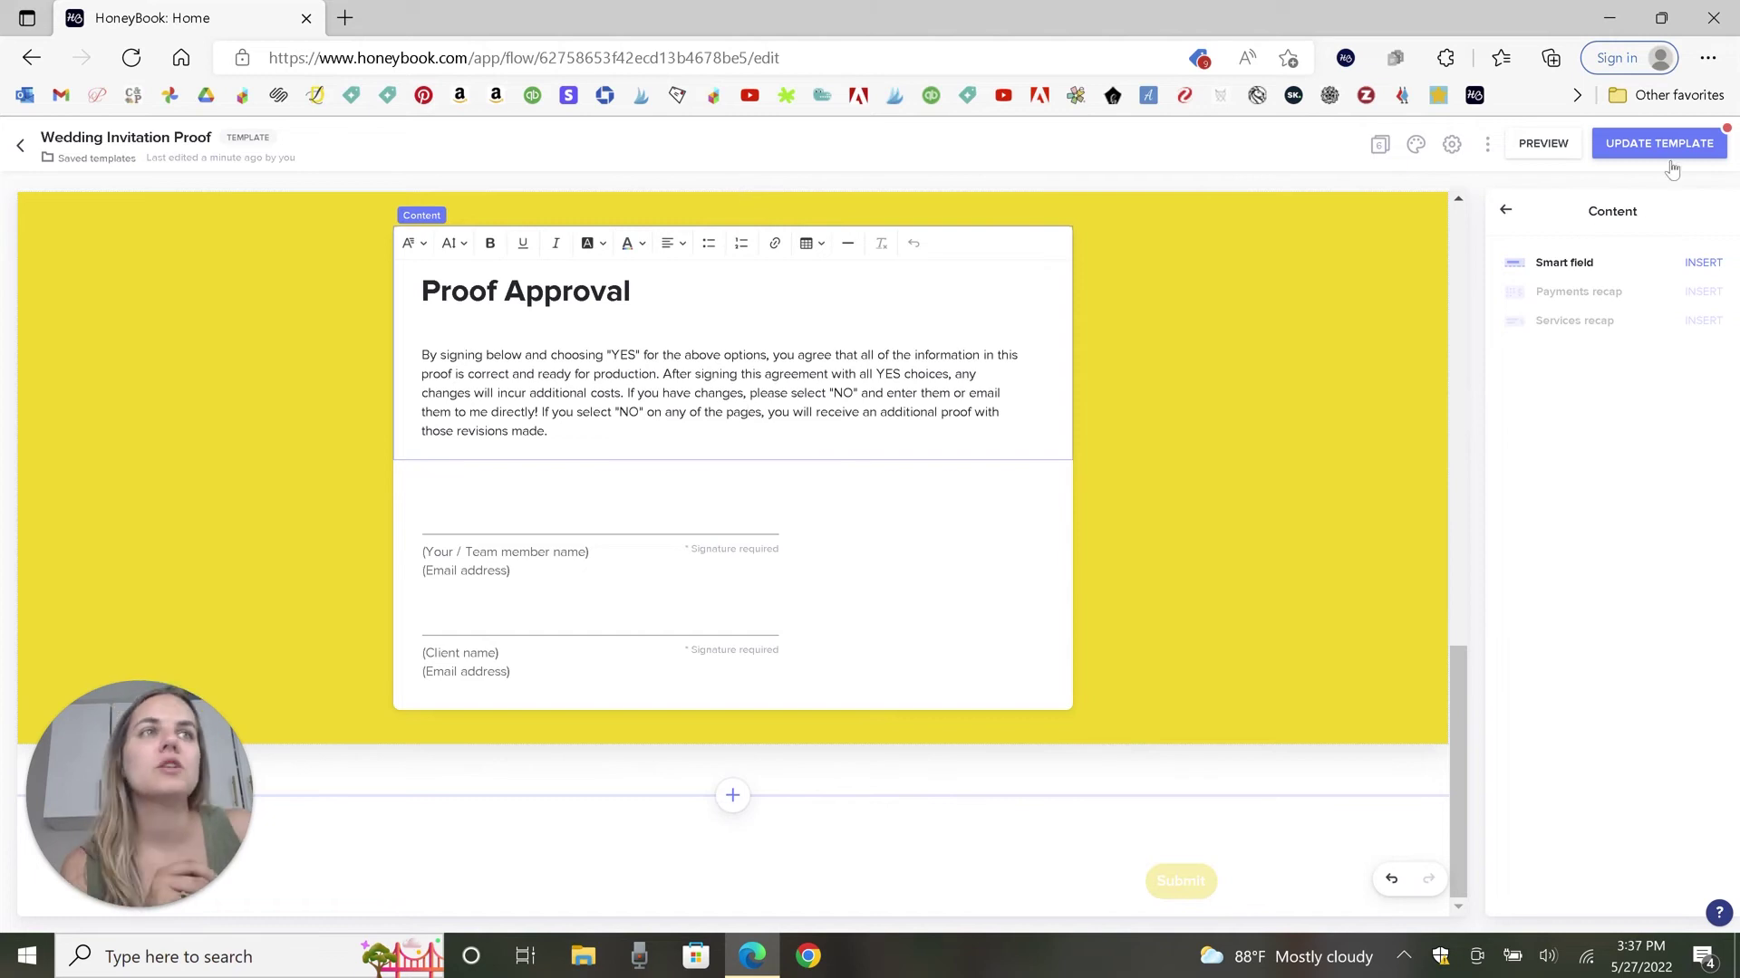
Step: Insert a smart field at the end of the Proof Approval text and browse the available field names without choosing one
click(1694, 265)
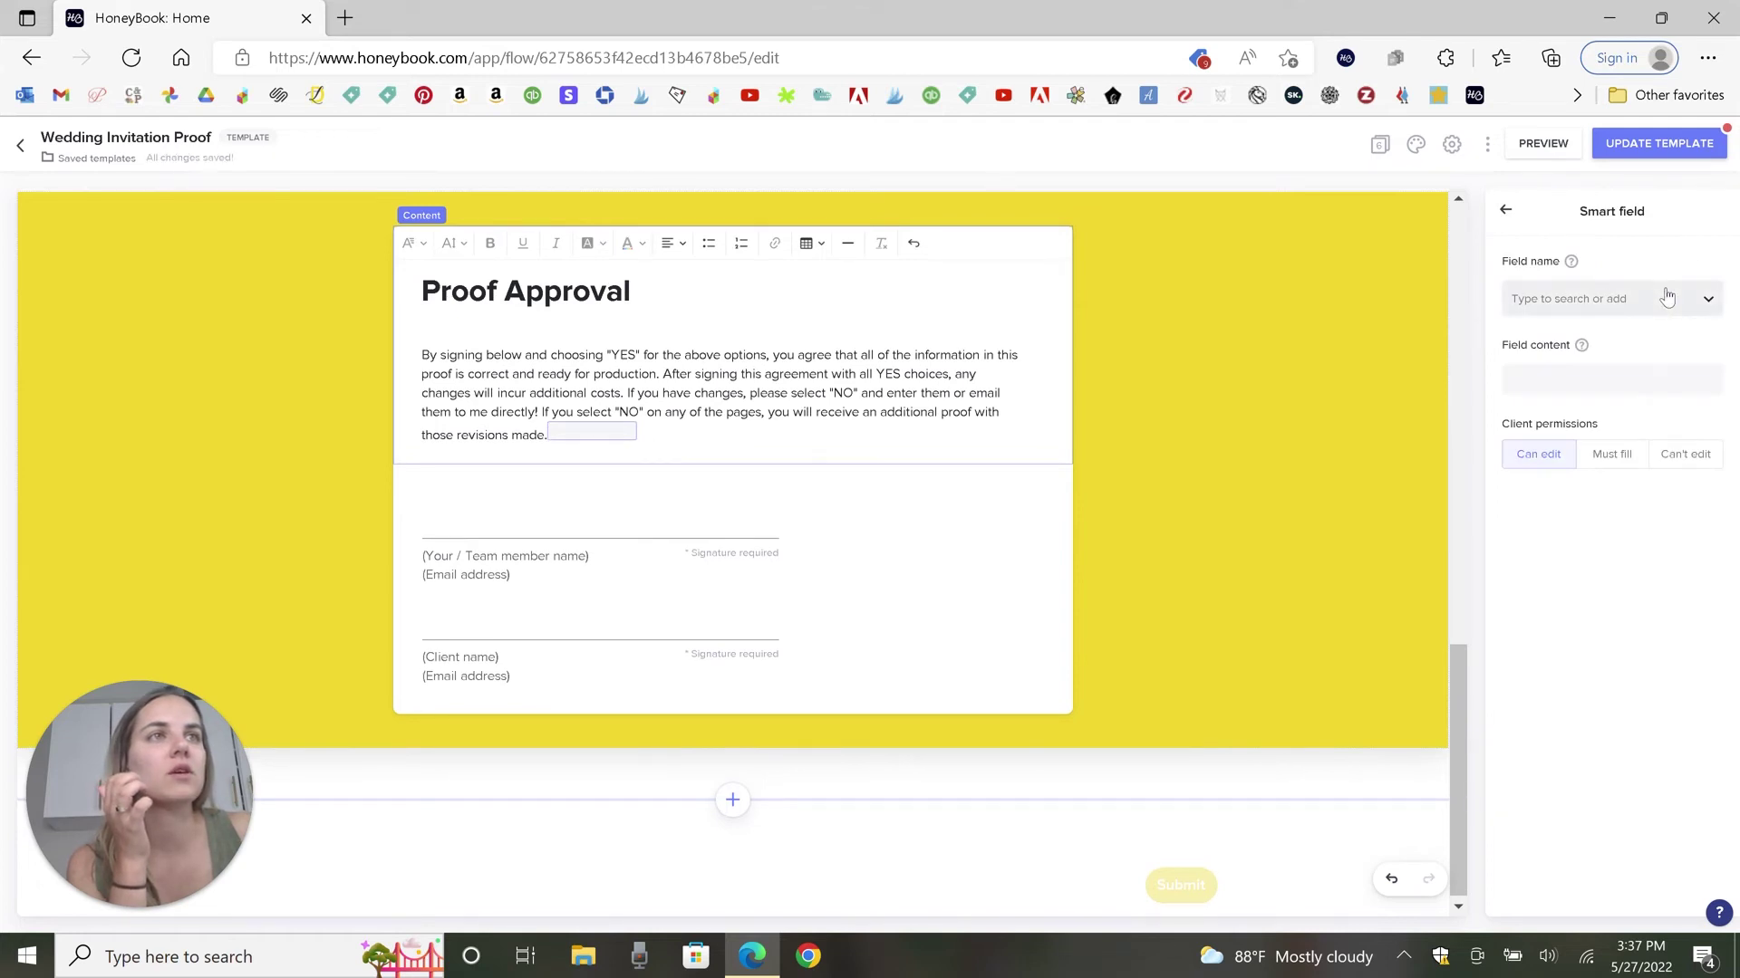
click(1667, 297)
scroll(1651, 430, down, 10)
scroll(1646, 442, down, 2)
mouse_move(1709, 420)
mouse_down()
mouse_move(1688, 556)
mouse_move(1696, 425)
mouse_up()
scroll(1631, 426, down, 5)
scroll(1617, 444, up, 4)
scroll(1613, 444, down, 1)
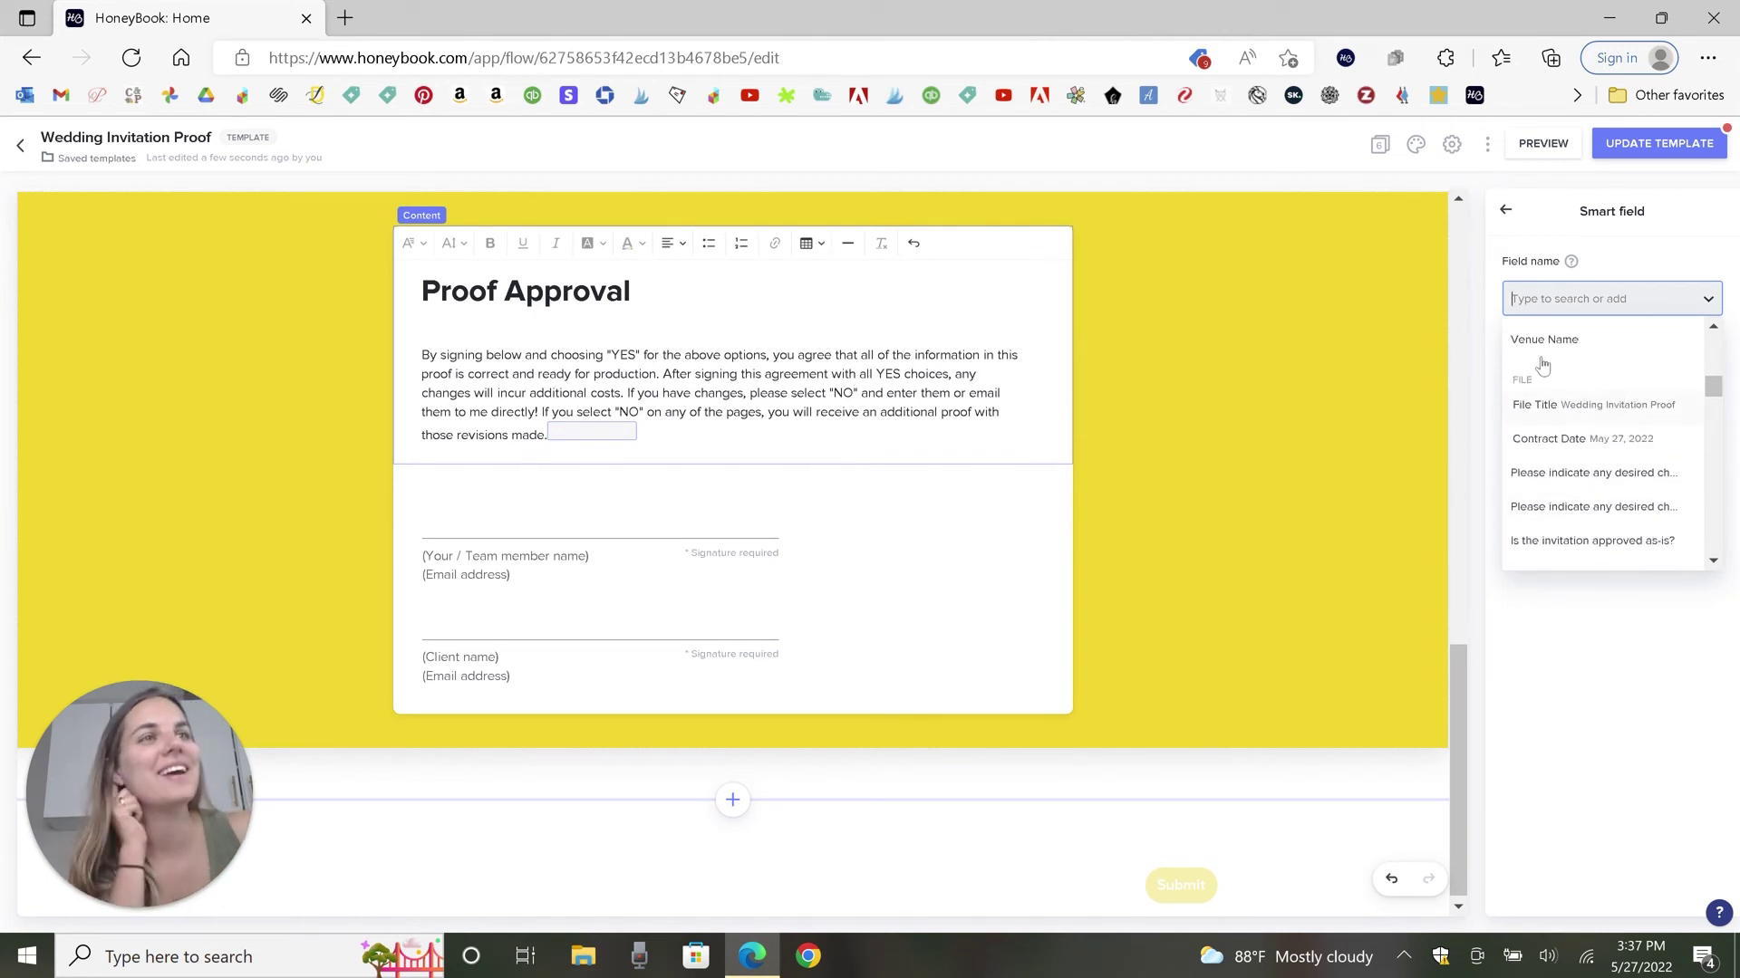
scroll(1594, 462, down, 2)
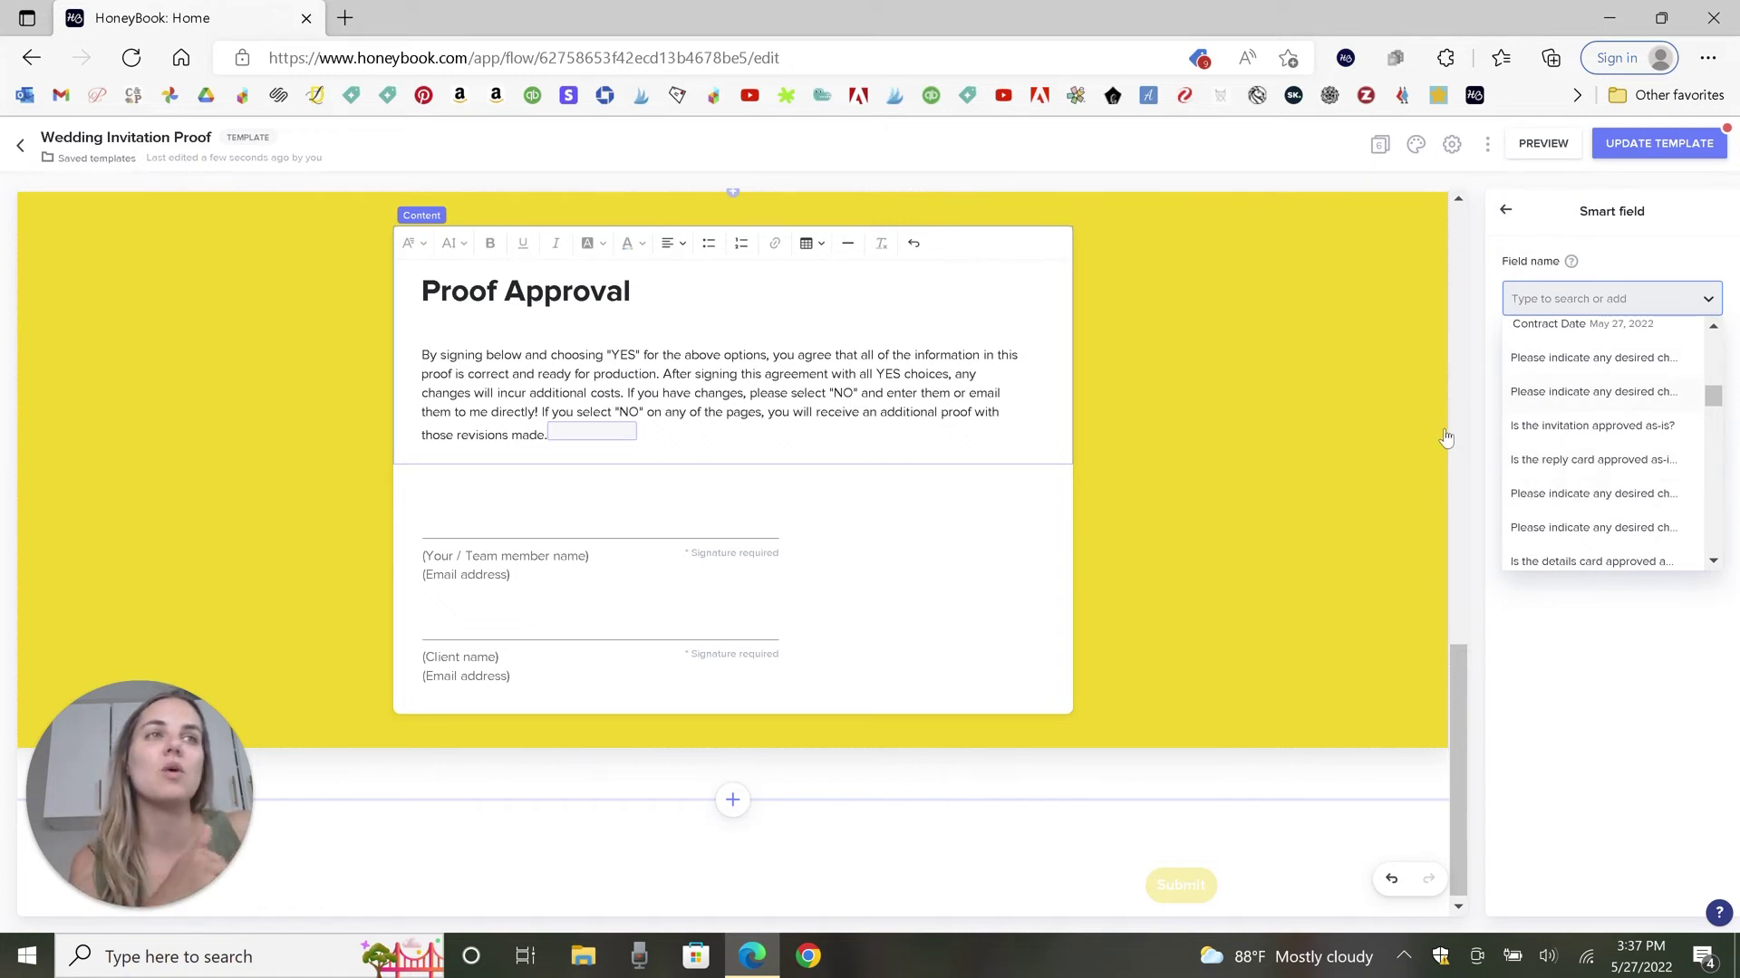
click(1406, 442)
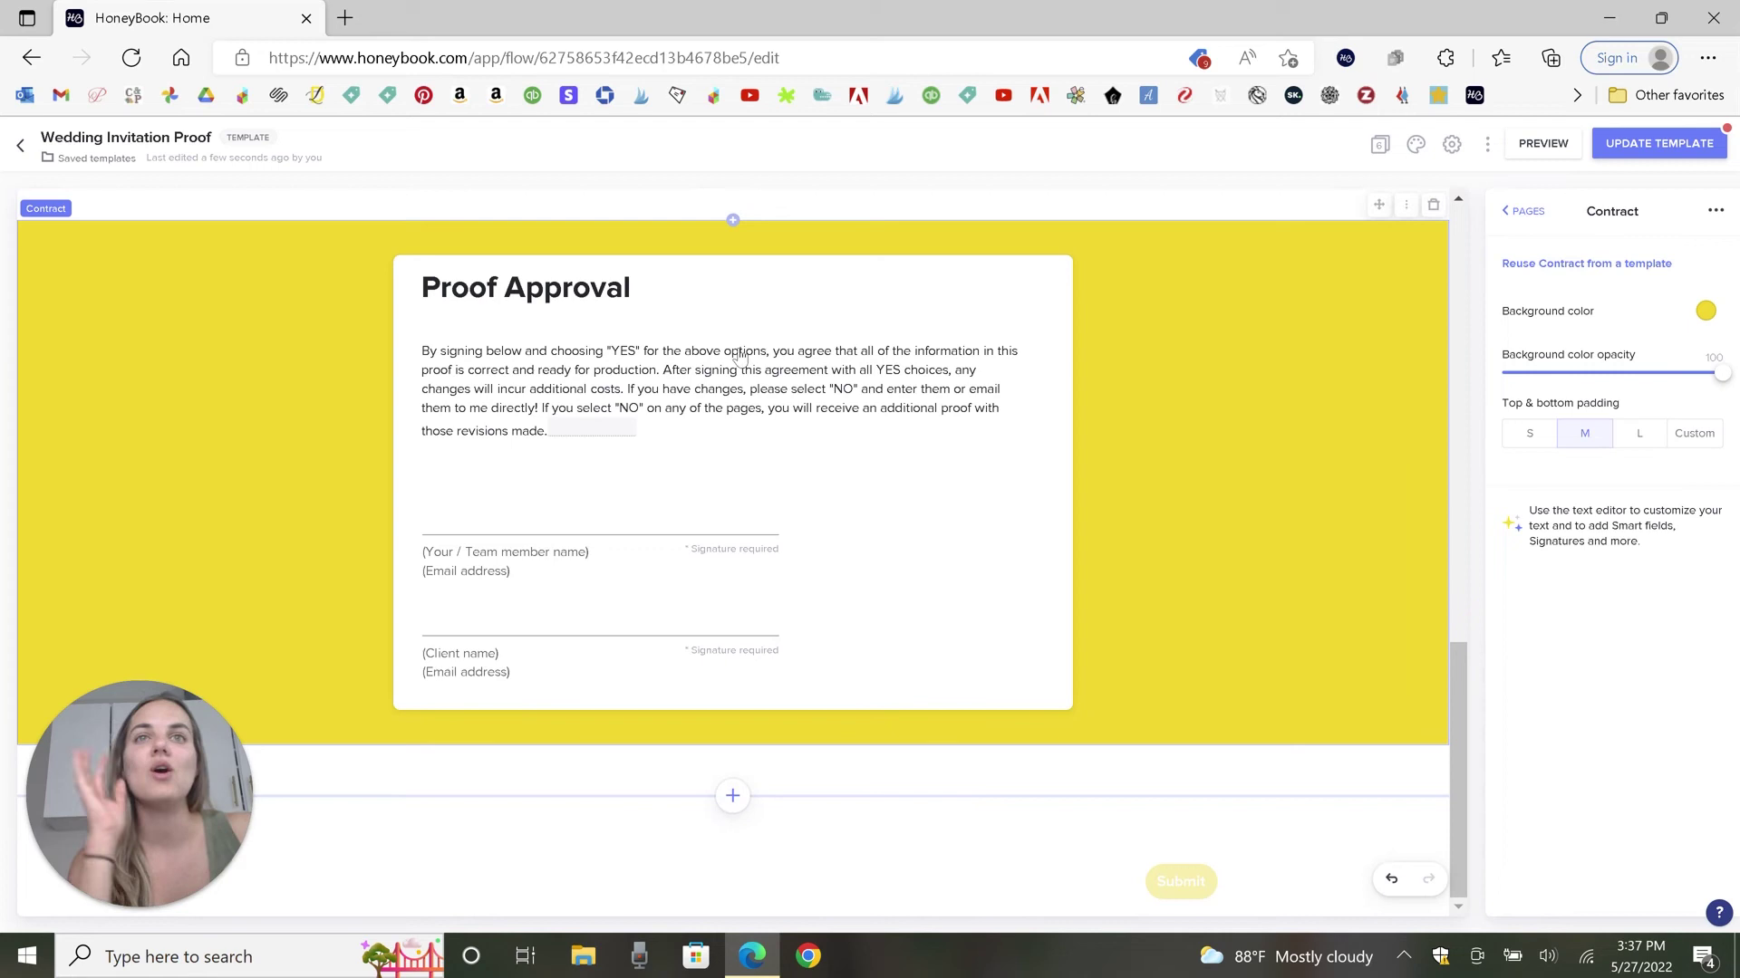
Step: Delete the blank smart field from the end of the Proof Approval paragraph and leave the text editor
click(682, 430)
key(BackSpace)
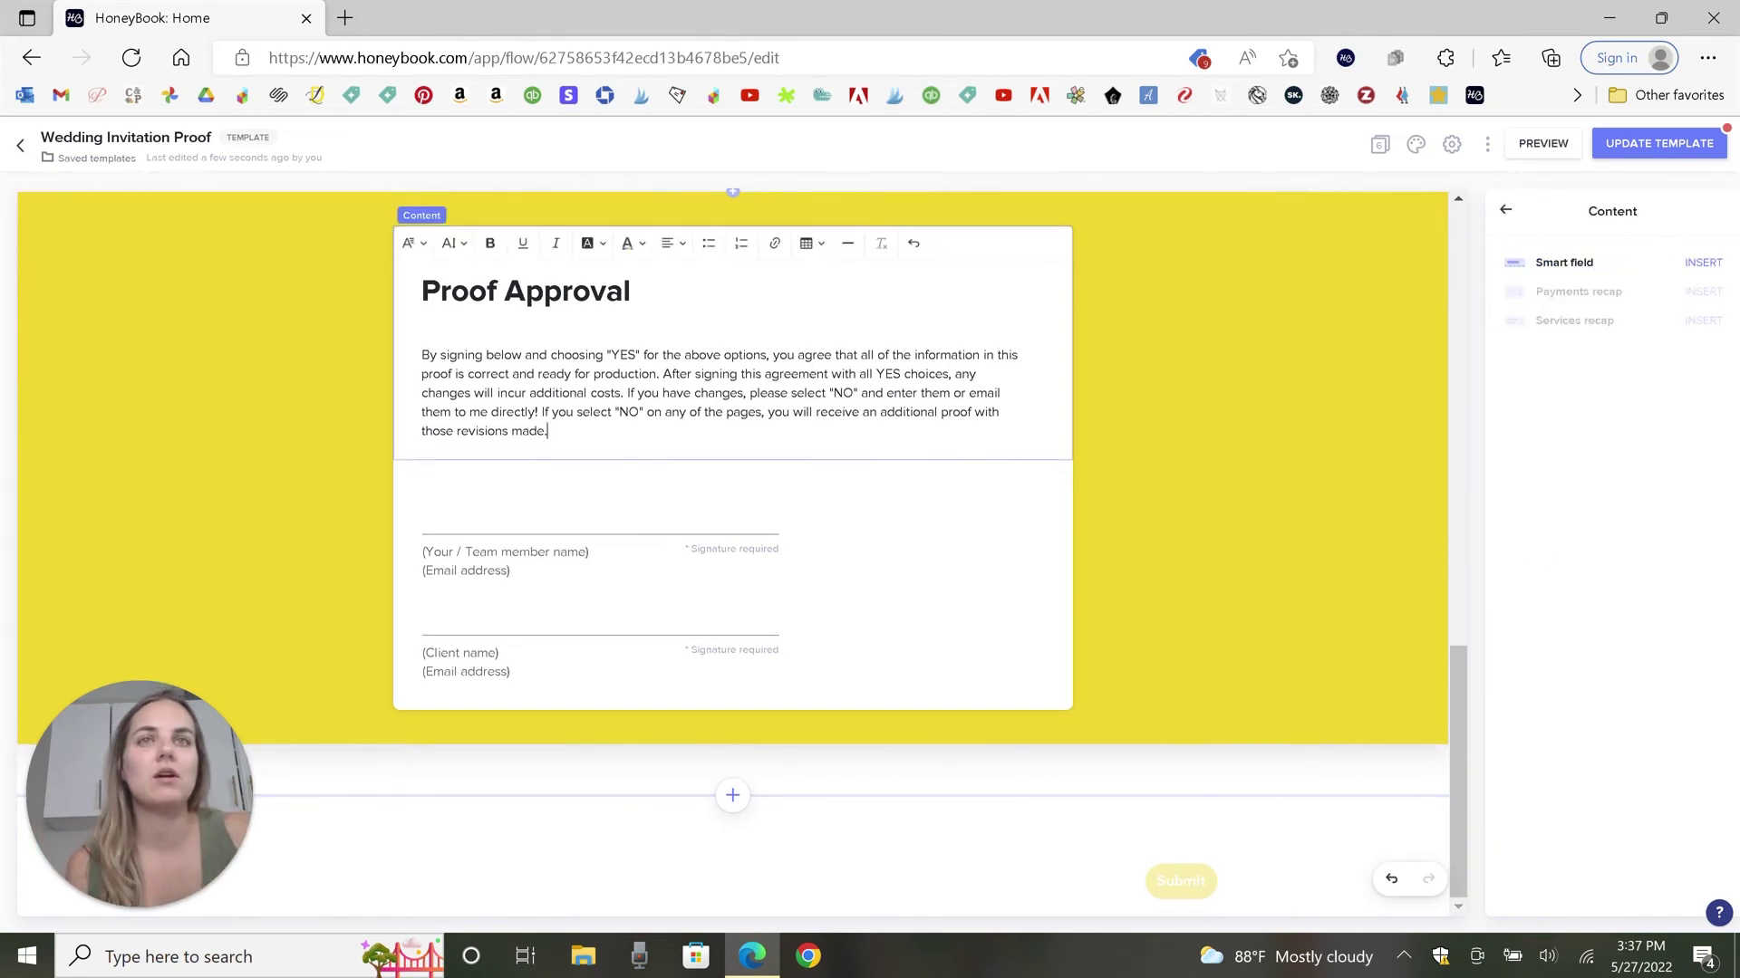
click(1177, 458)
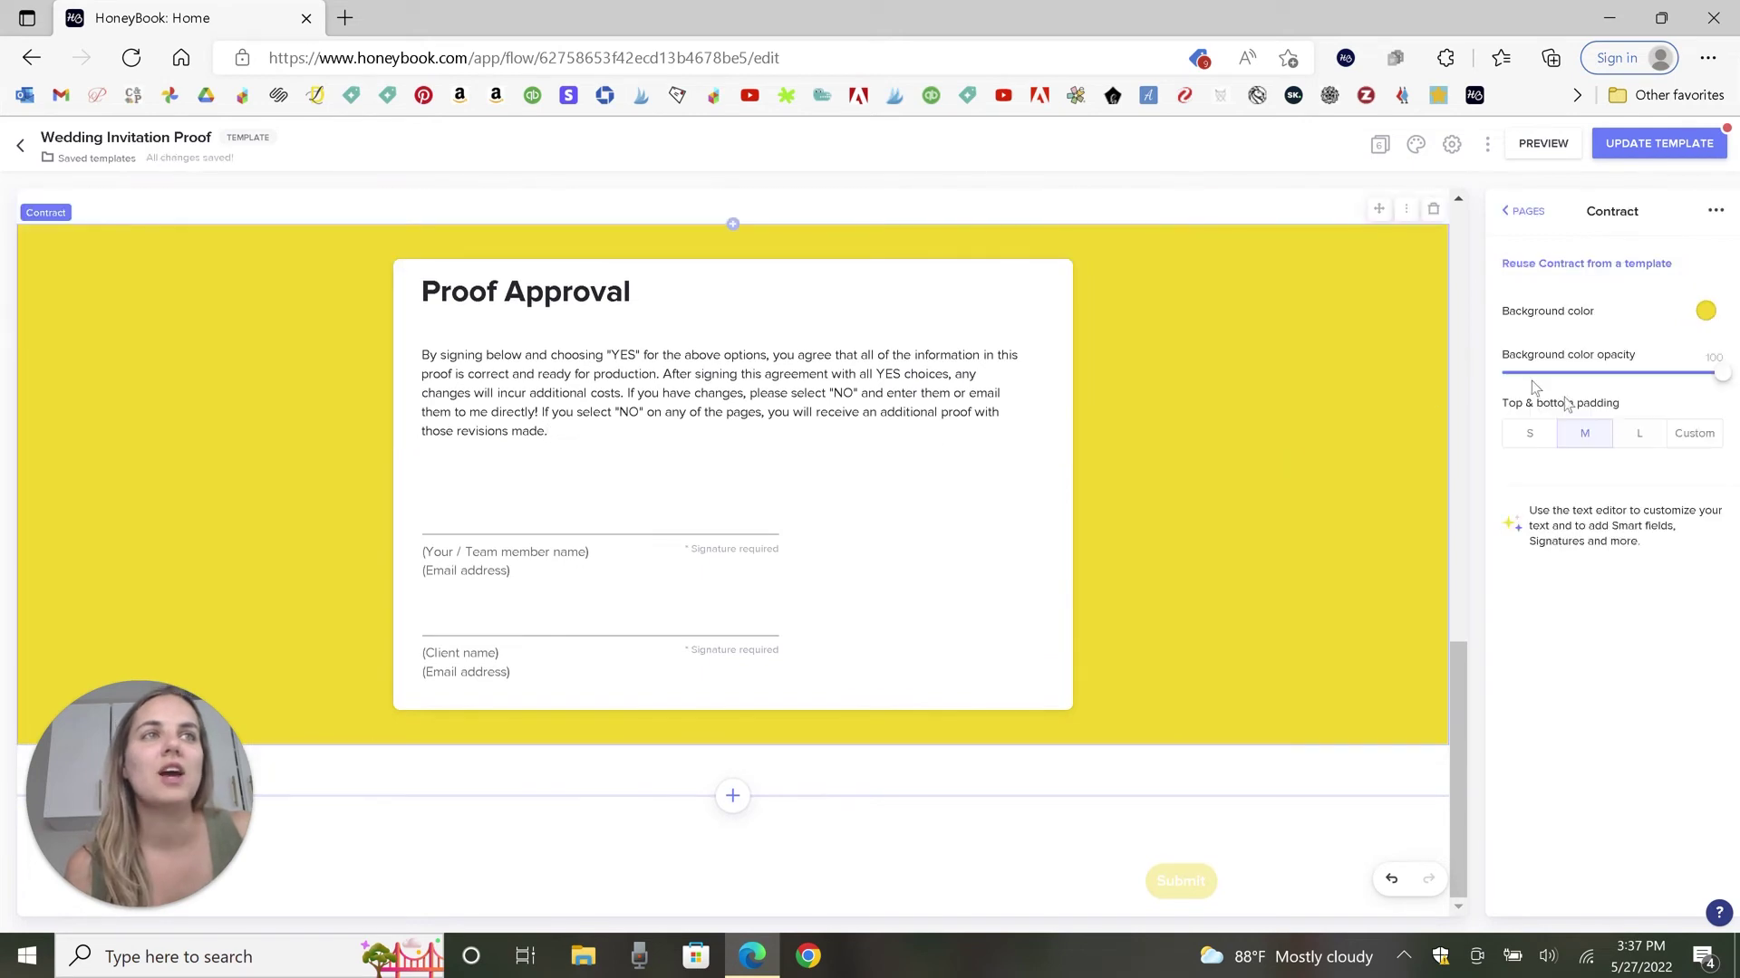
Step: Reopen the Proof Approval text to view its insertable fields, and reselect the whole contract block to view its settings
click(852, 443)
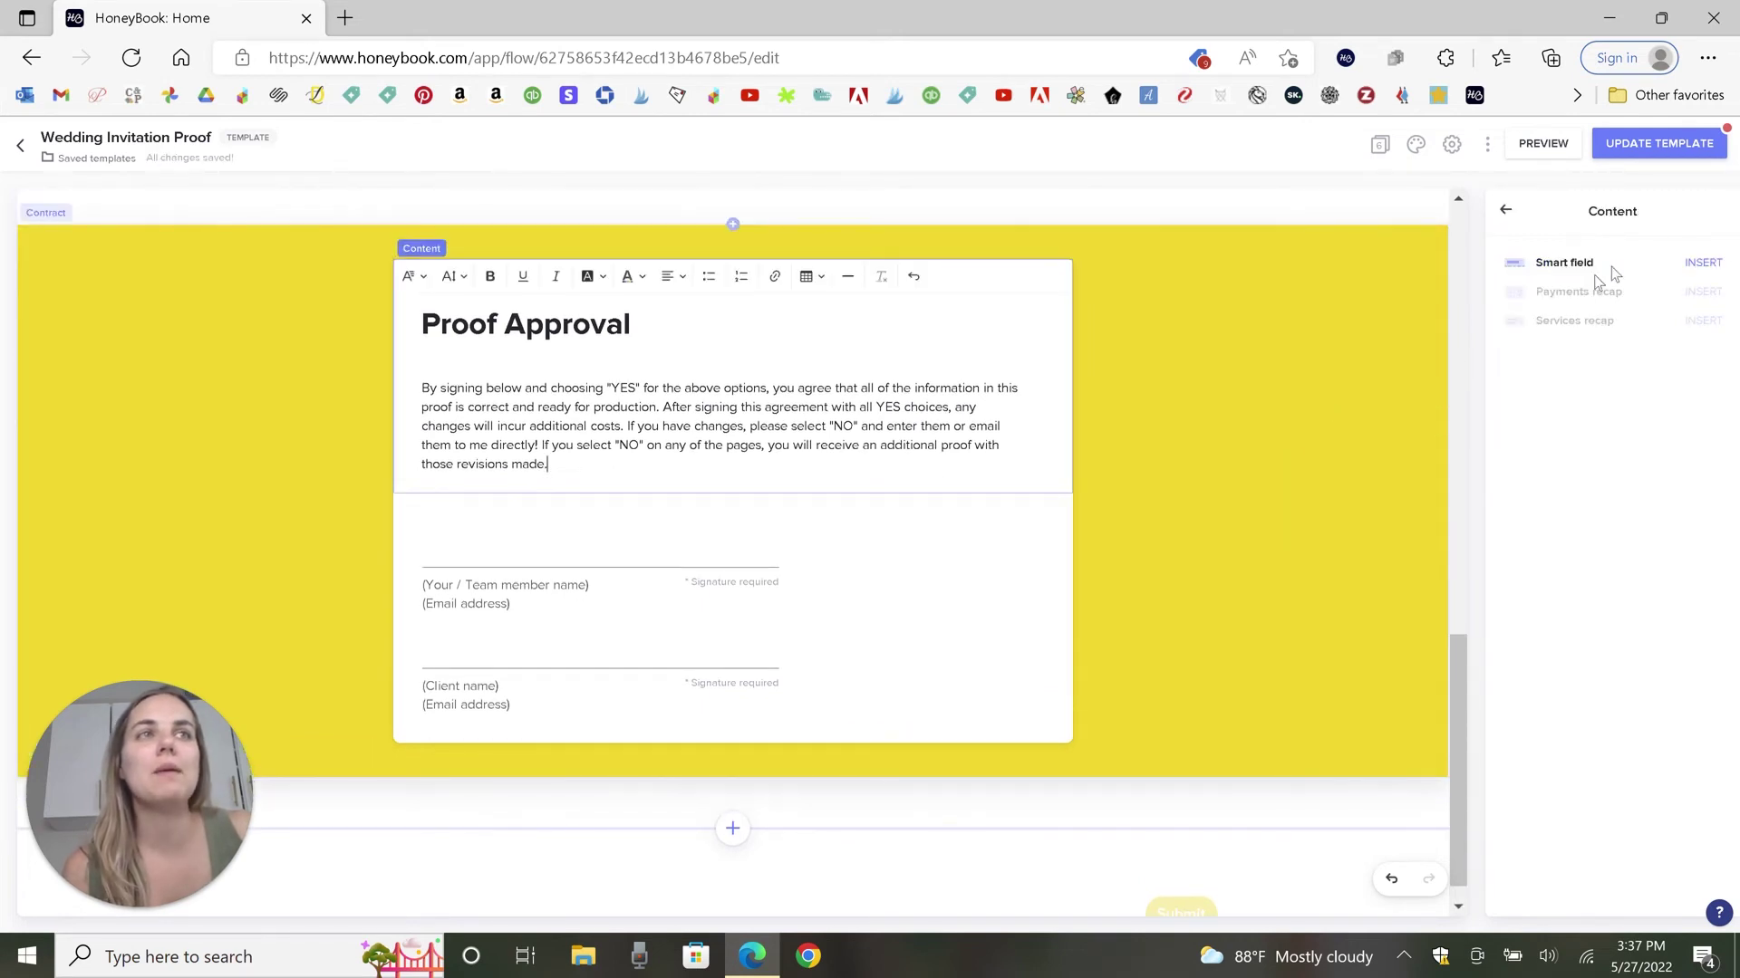
click(1164, 600)
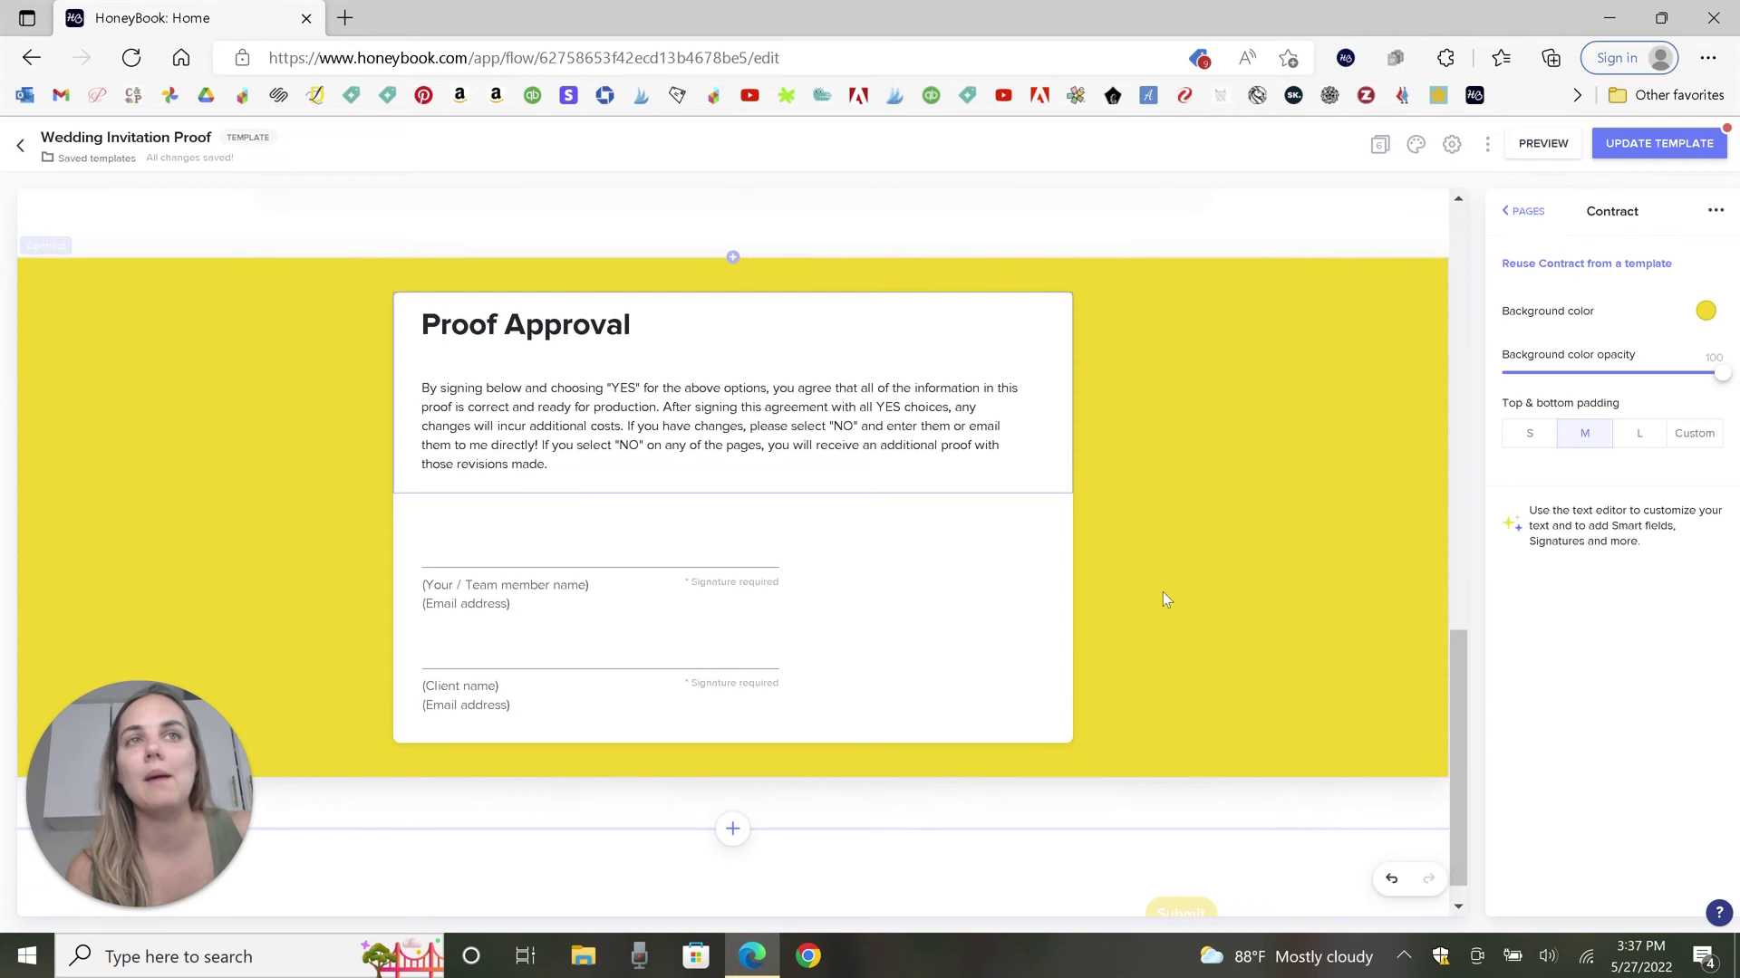
scroll(1171, 576, down, 1)
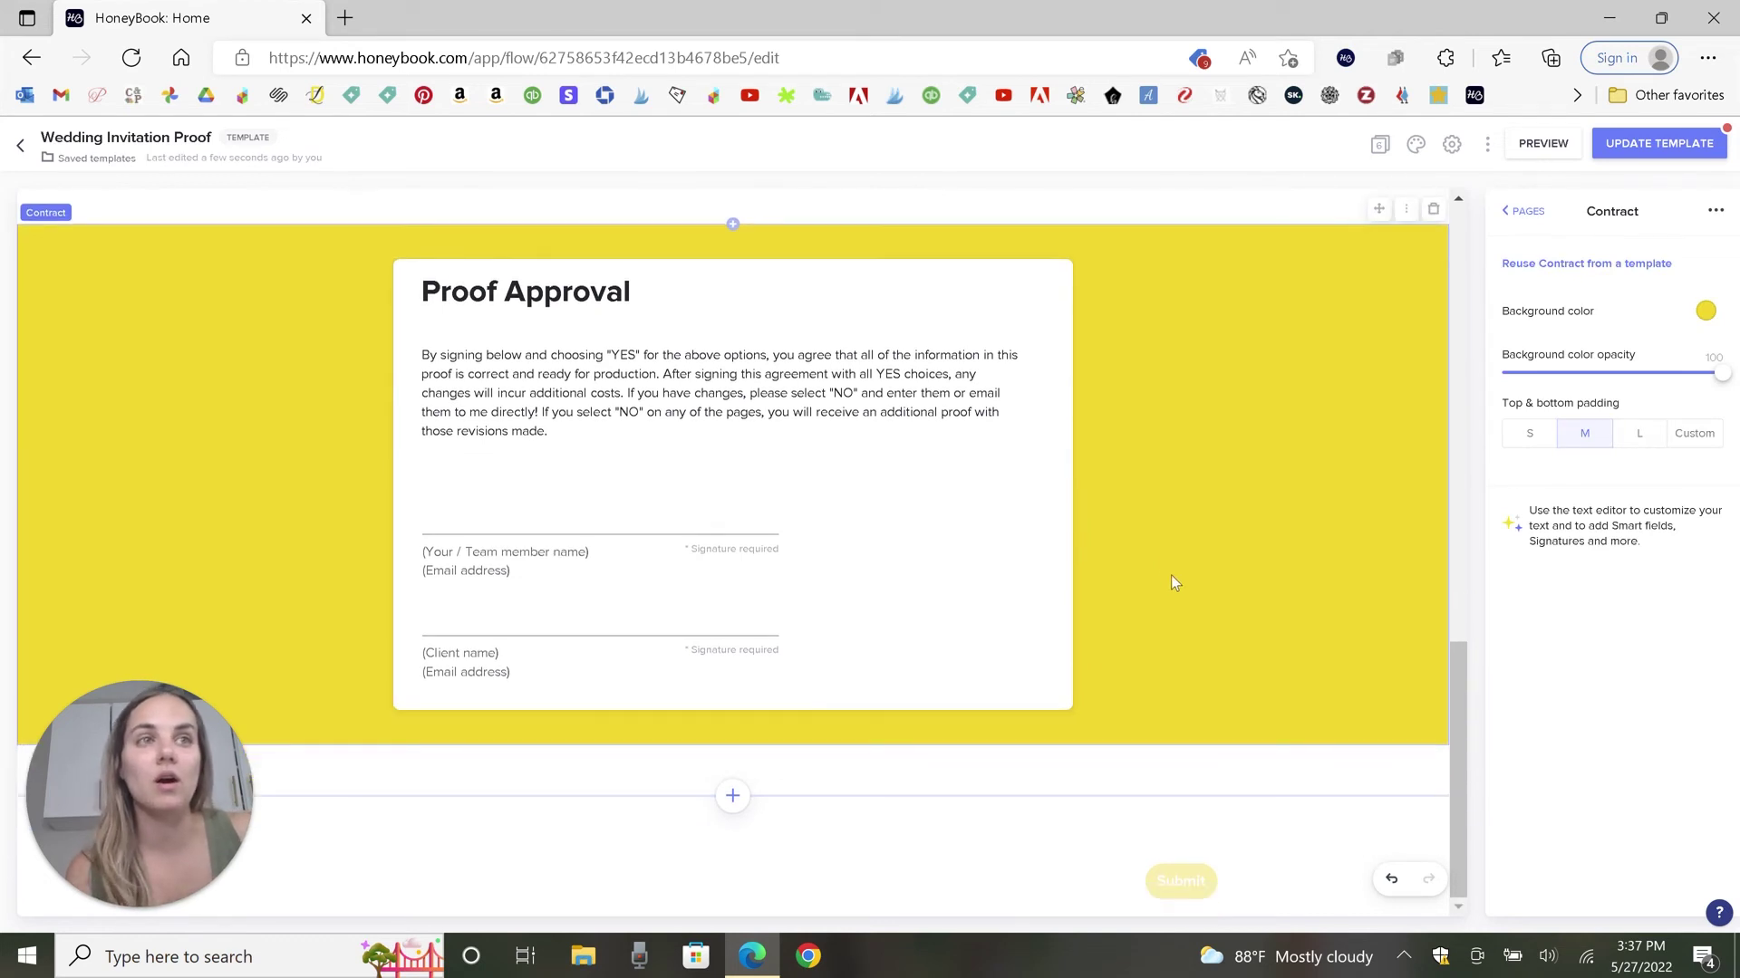
Step: Save the recent changes to the Wedding Invitation Proof template and open its client preview
scroll(1192, 592, up, 10)
mouse_move(1628, 150)
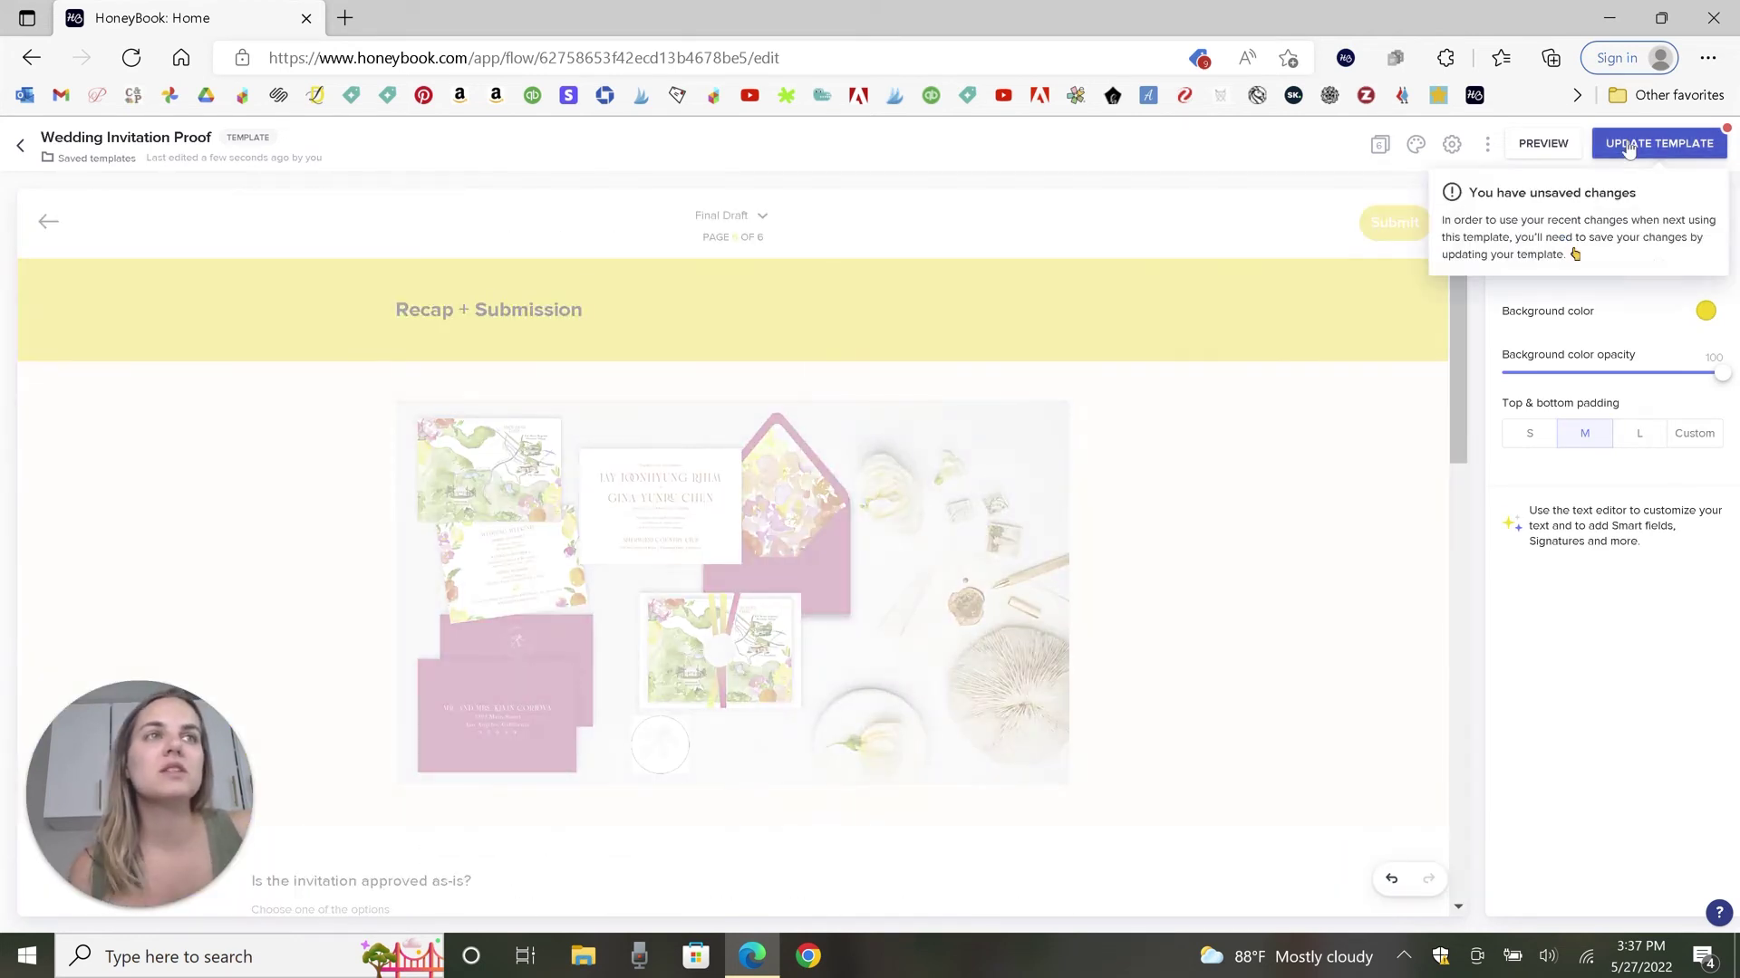
click(1628, 148)
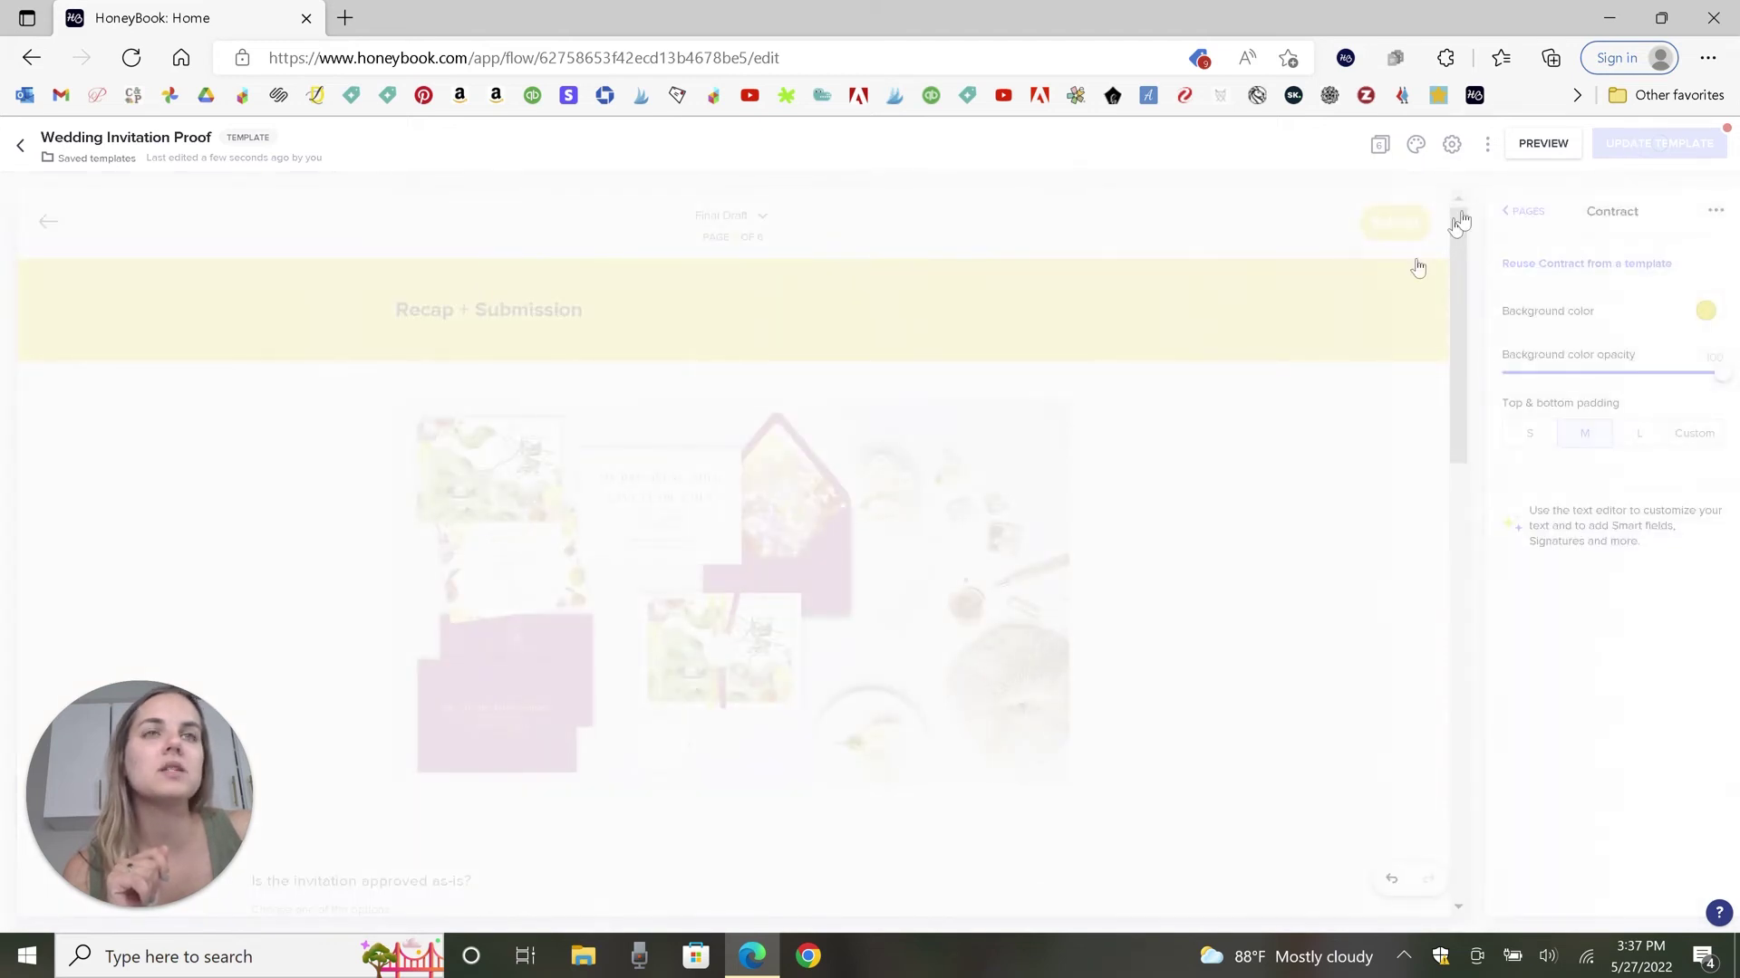
click(1543, 144)
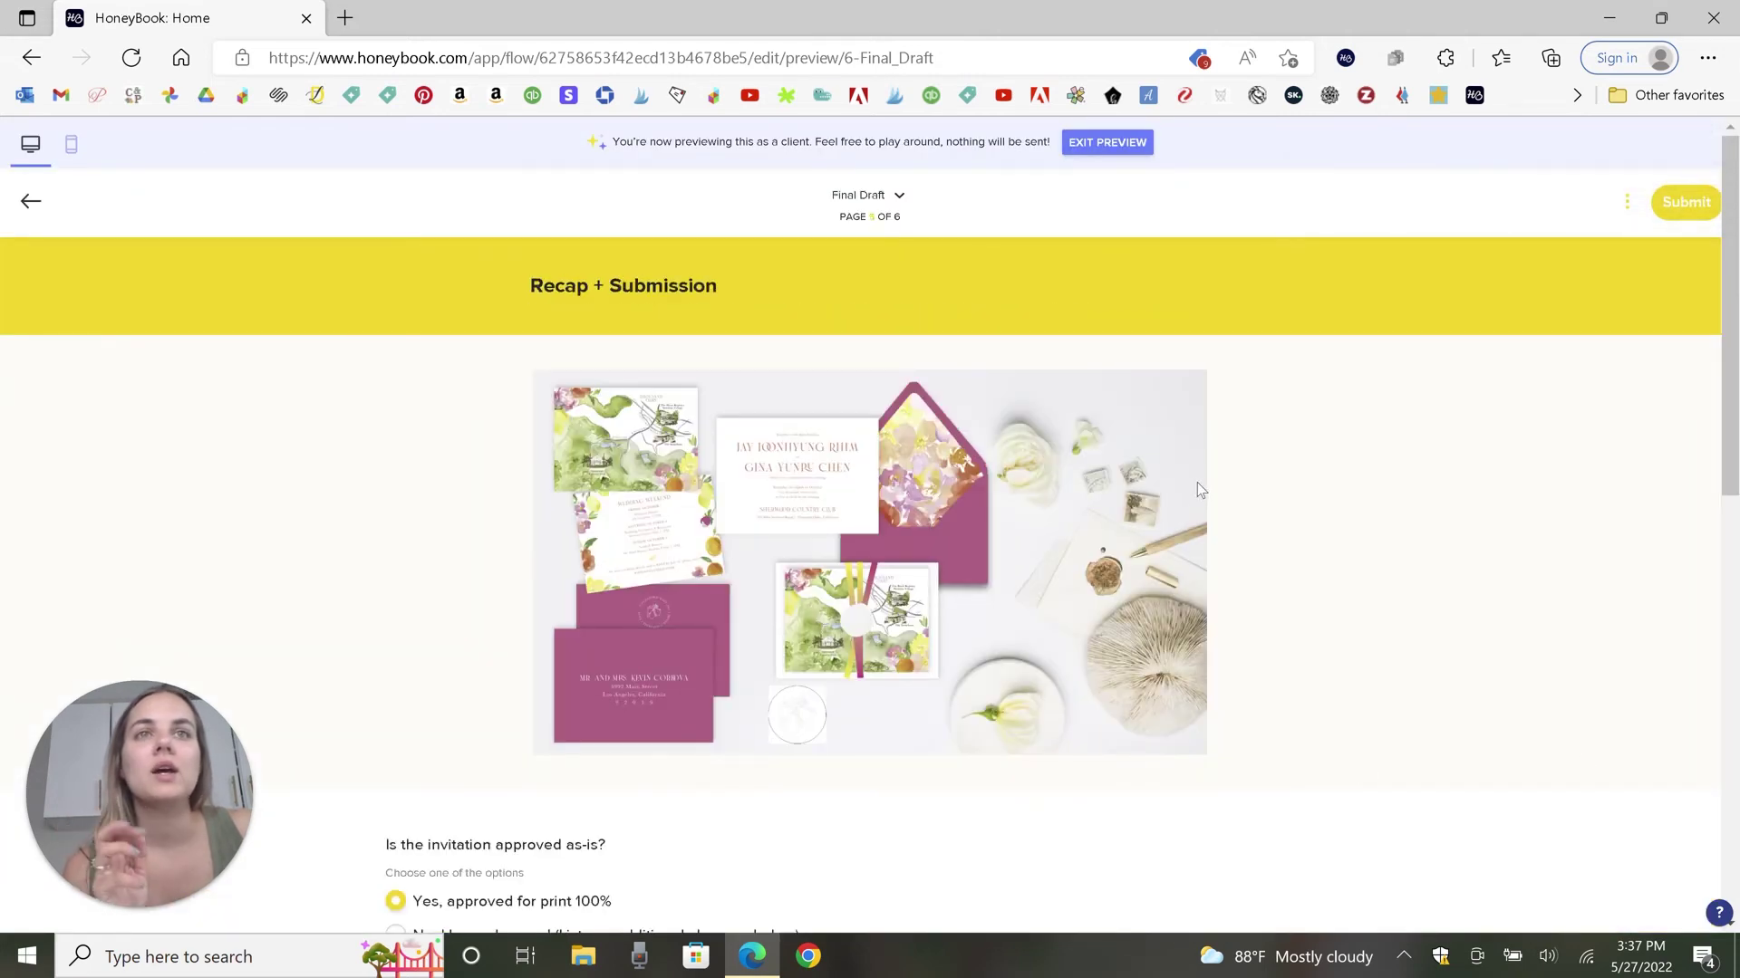
Step: Try the yes and no approval answers in the Final Draft preview and view the Proof Approval signature area beneath them
scroll(1196, 491, down, 5)
click(396, 447)
click(399, 413)
drag(514, 502, 536, 568)
click(537, 568)
scroll(715, 568, down, 5)
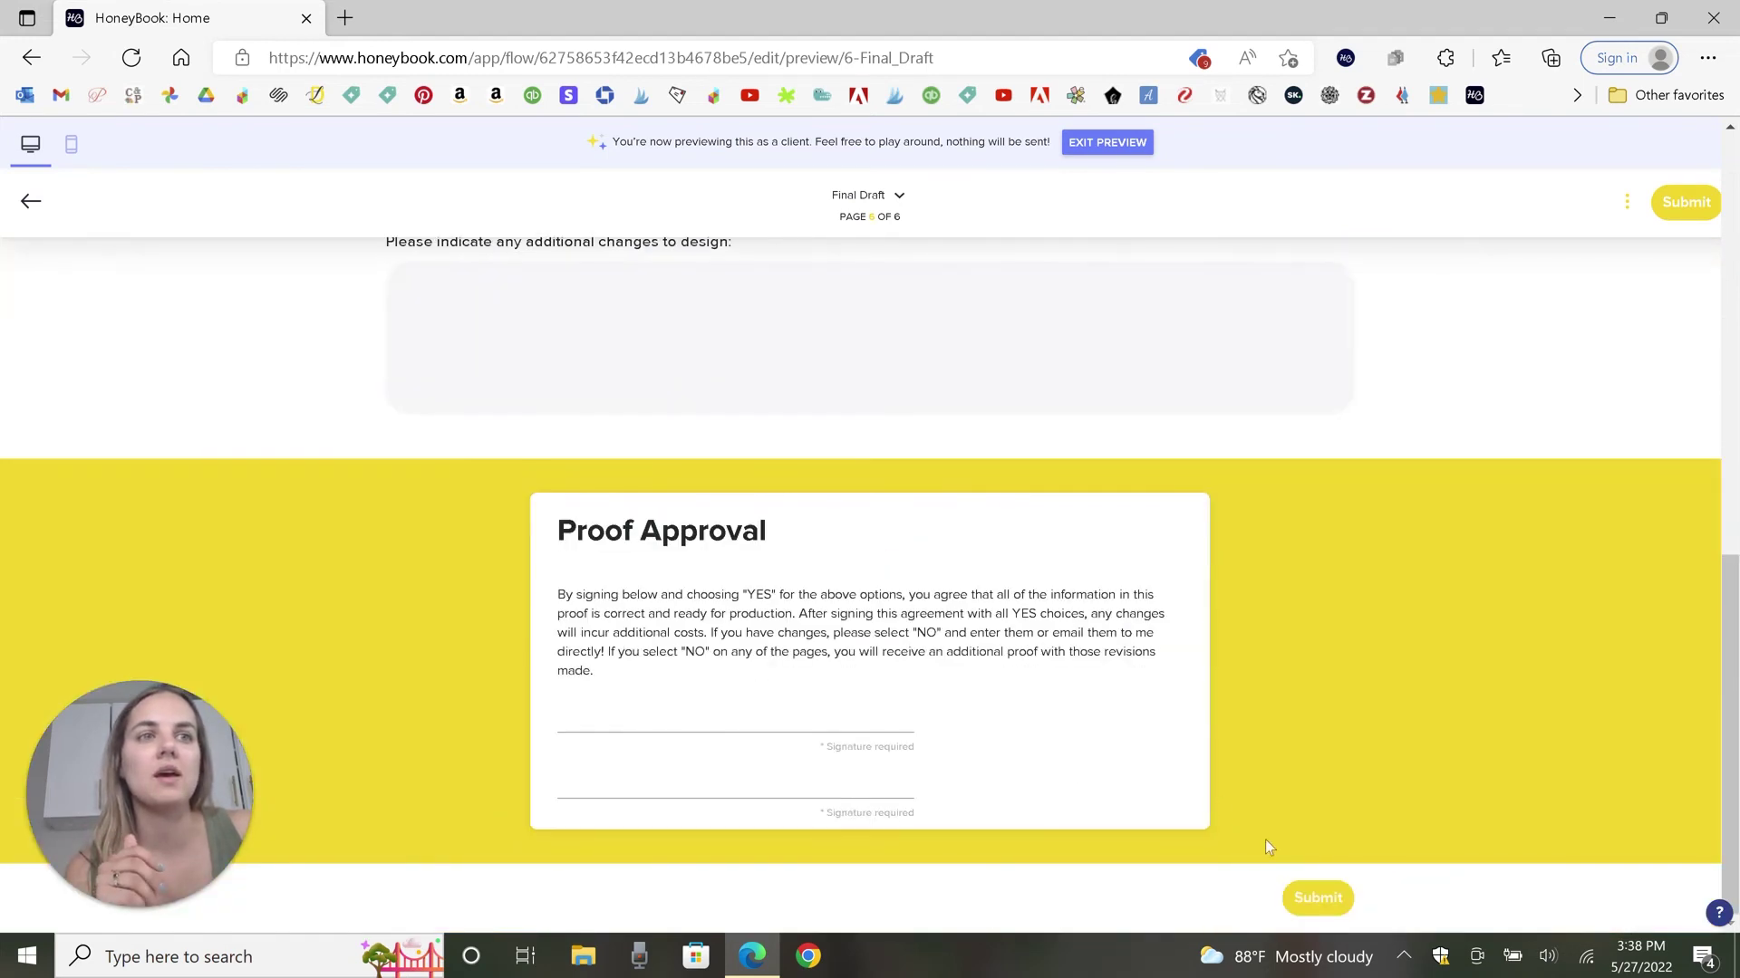
Step: Go back through the previewed Envelopes and Details Card pages, look over the Details Card proof, and exit the preview
click(31, 203)
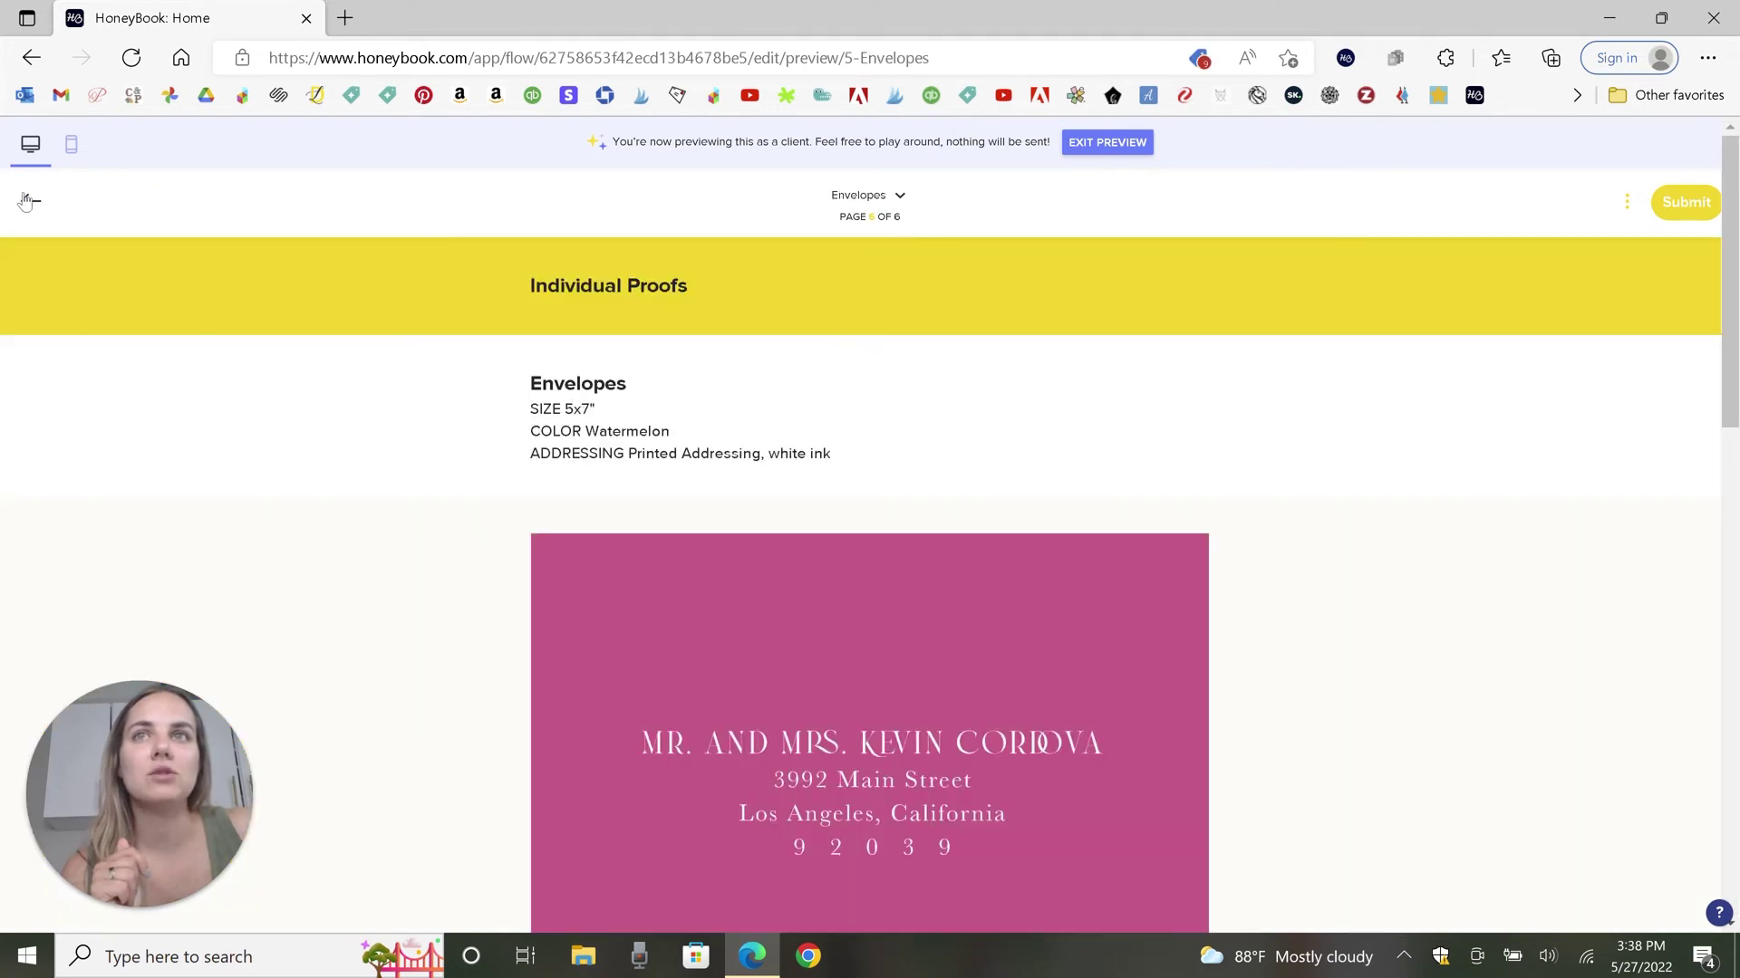
click(27, 207)
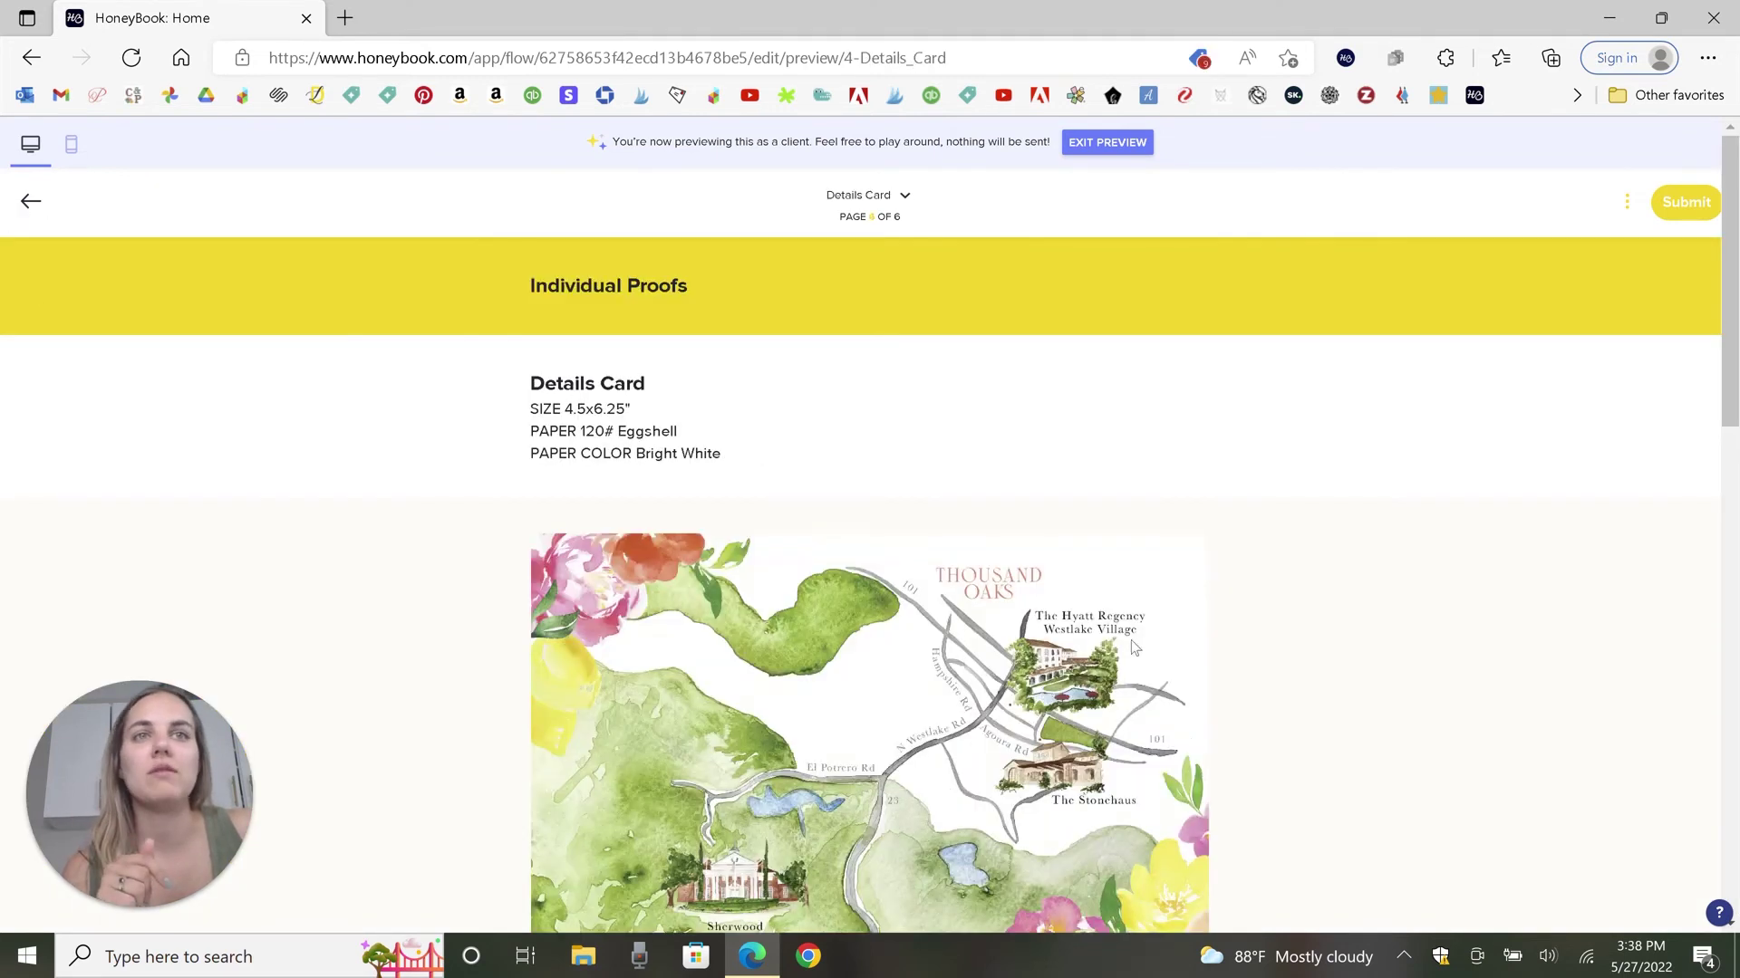
scroll(1294, 575, down, 2)
scroll(1294, 576, down, 8)
scroll(1296, 580, up, 10)
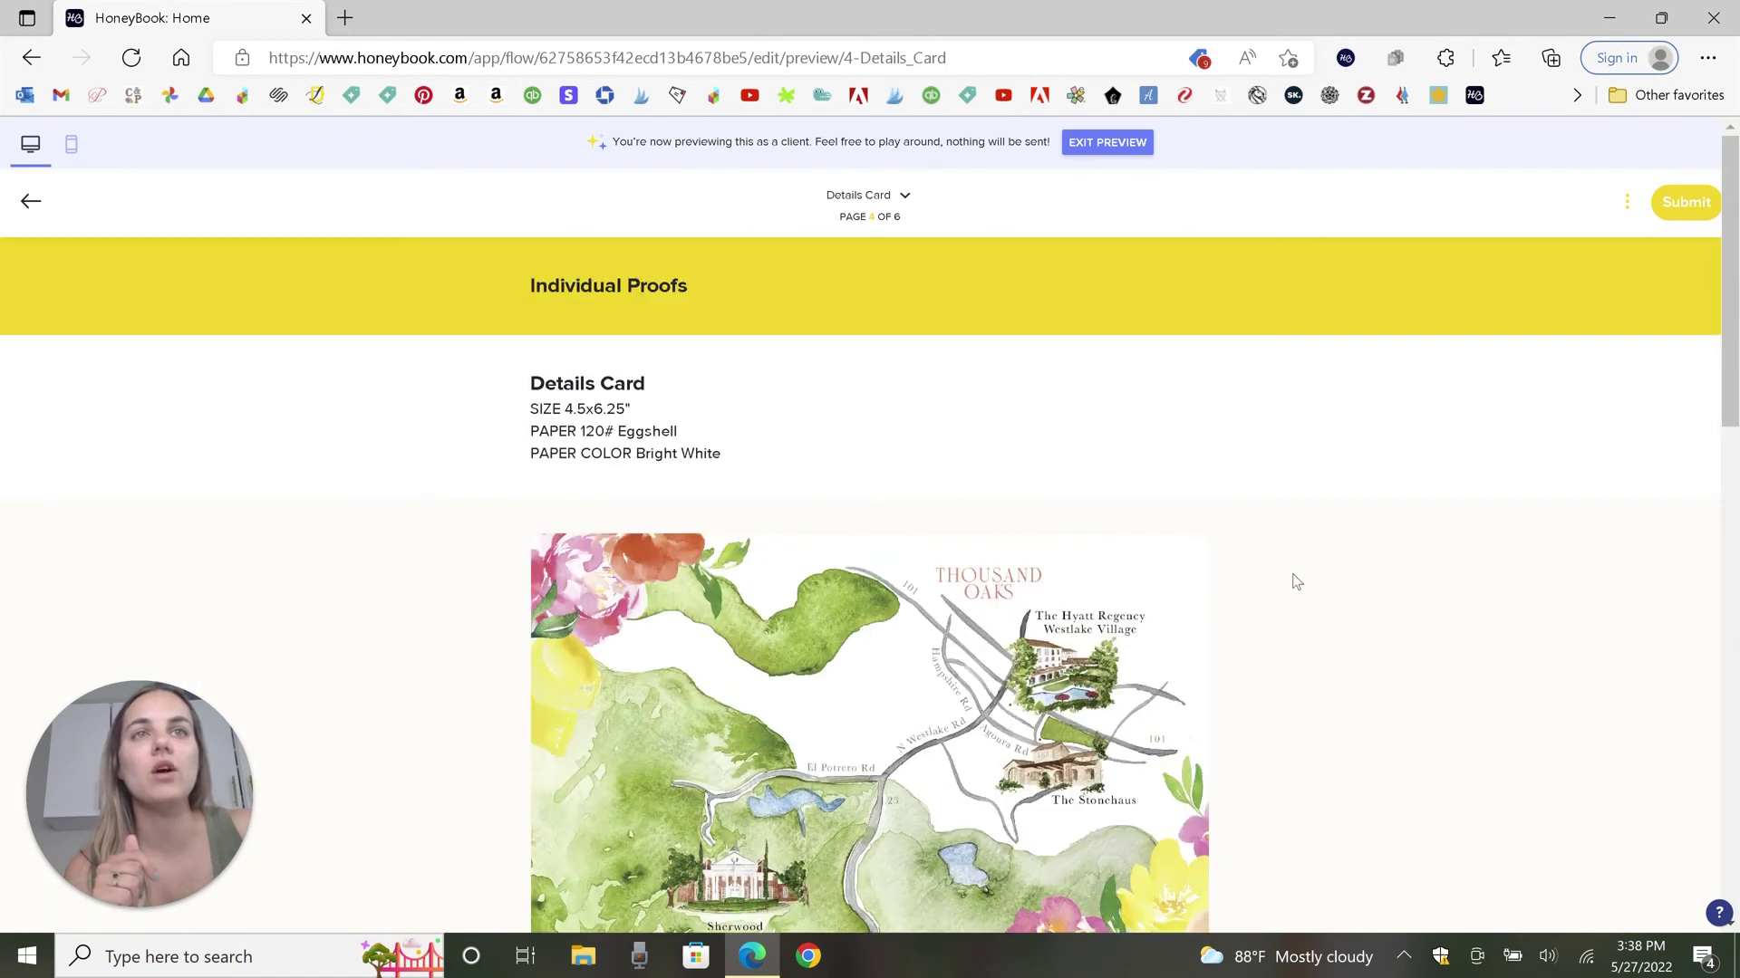
click(1126, 142)
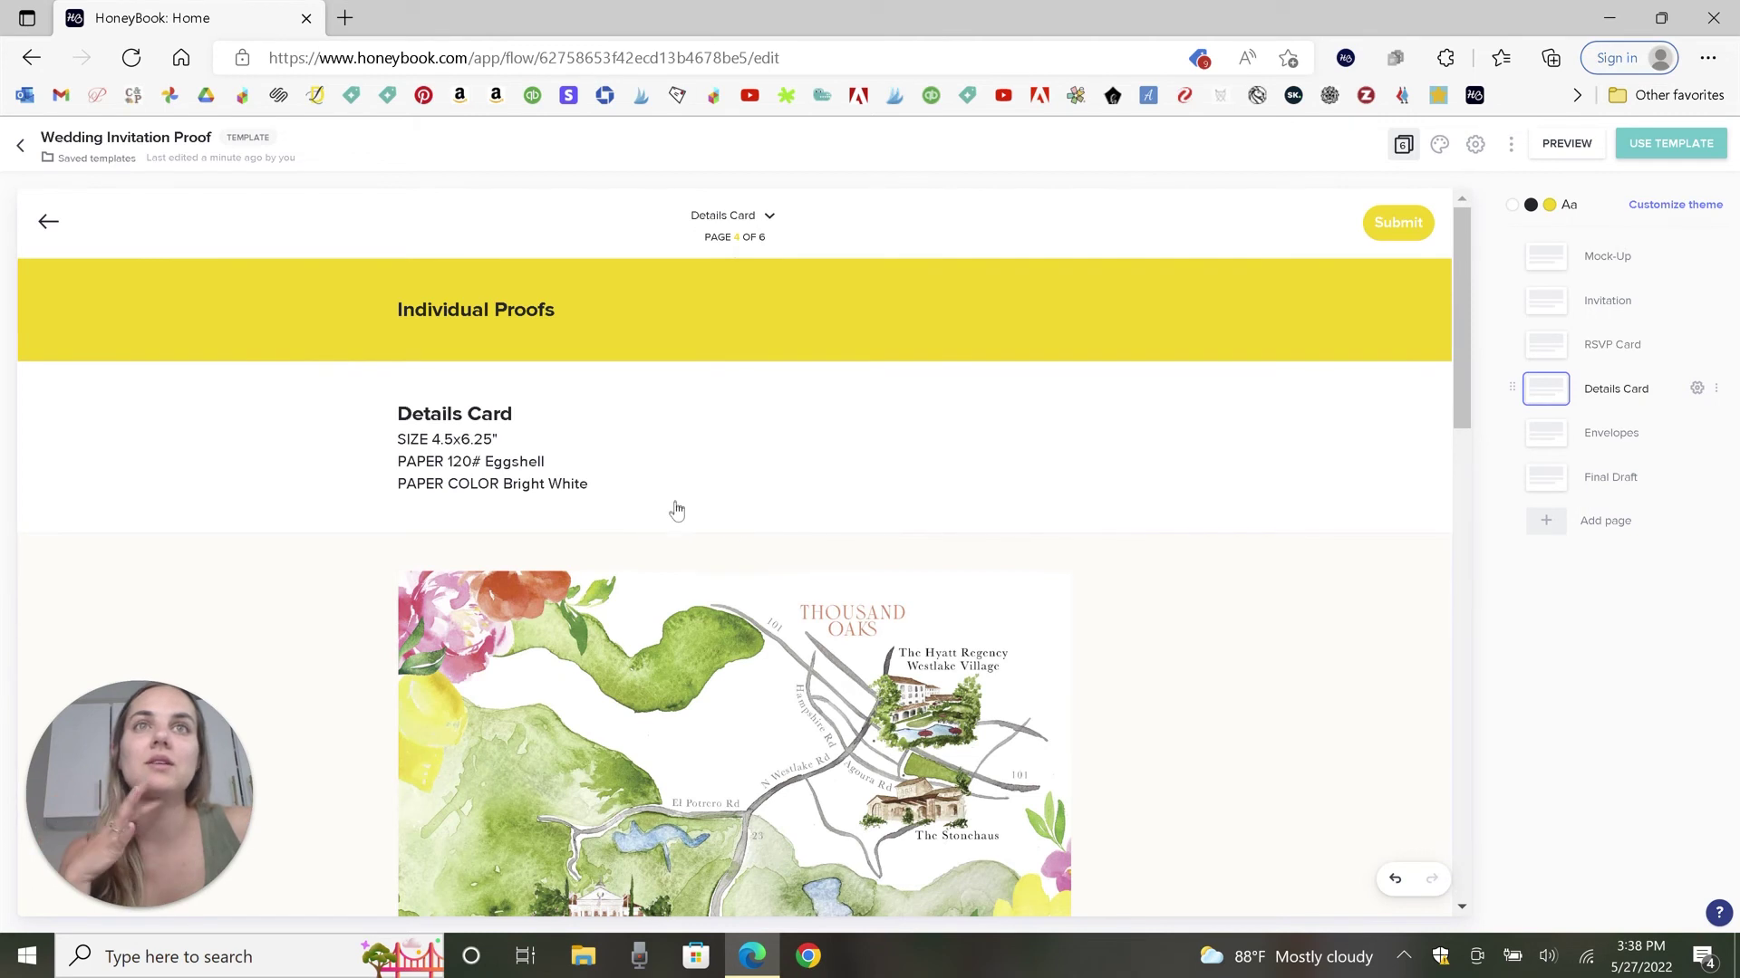
Step: Dismiss the template's project prompt and create a smart file from Wedding Invitation Proof in the existing Wedding Invites project from the pipeline
click(1677, 148)
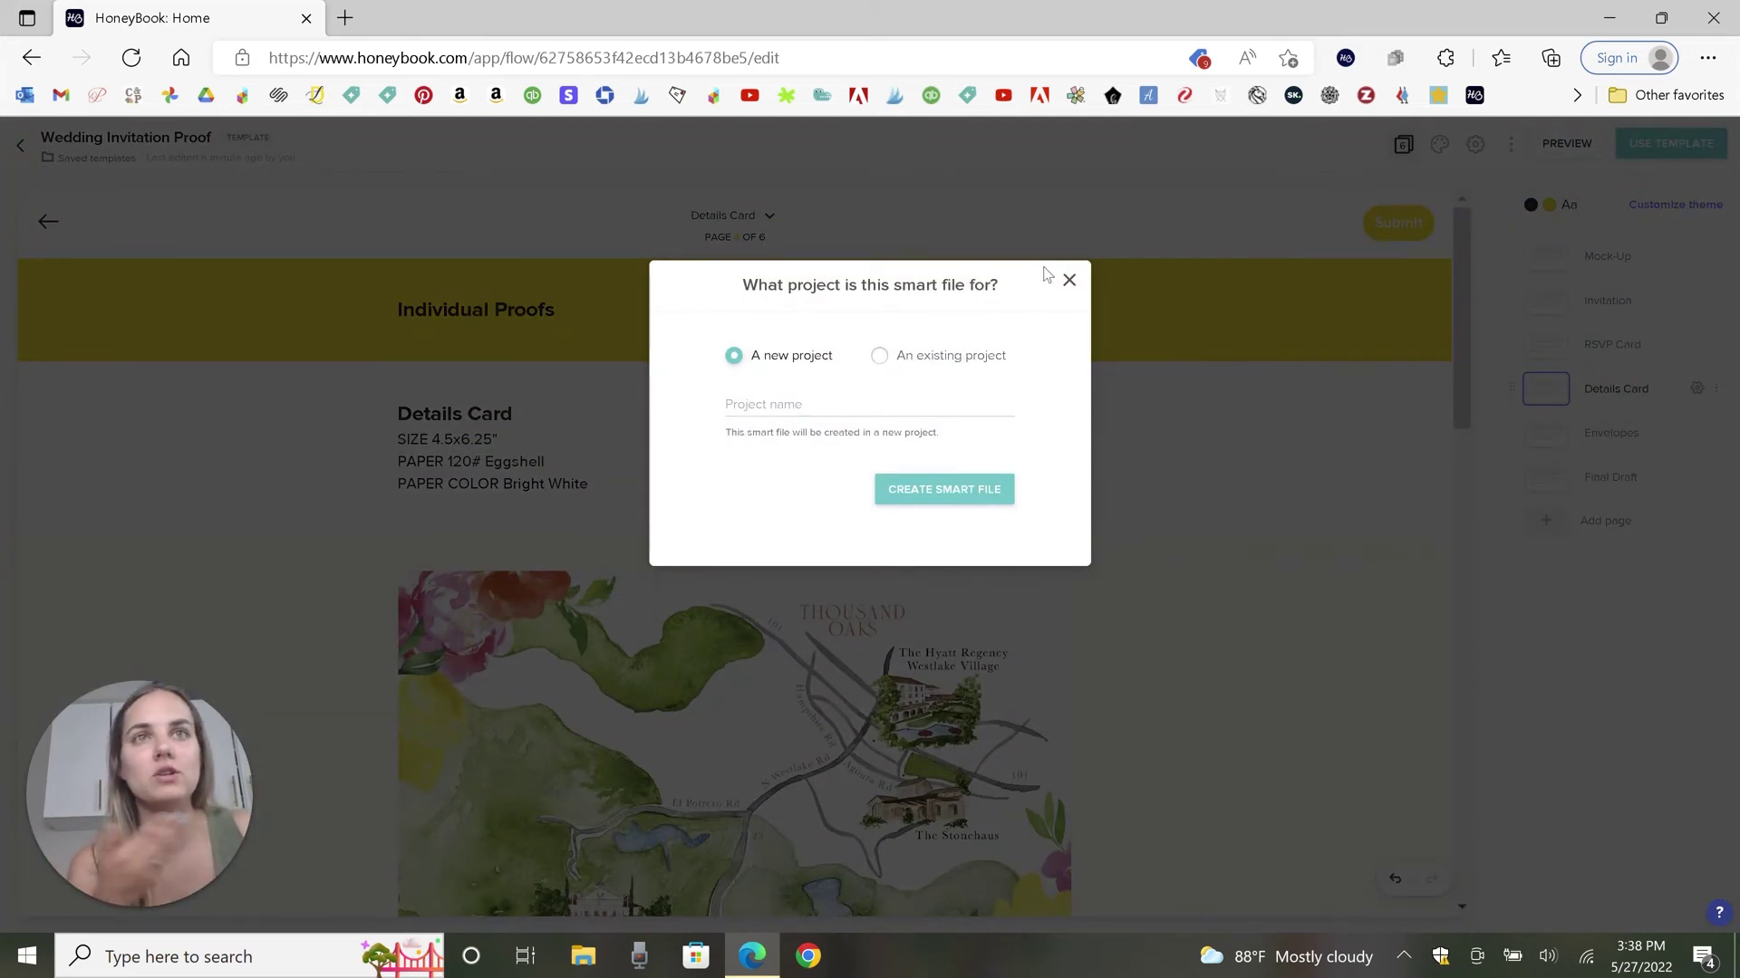
click(1069, 282)
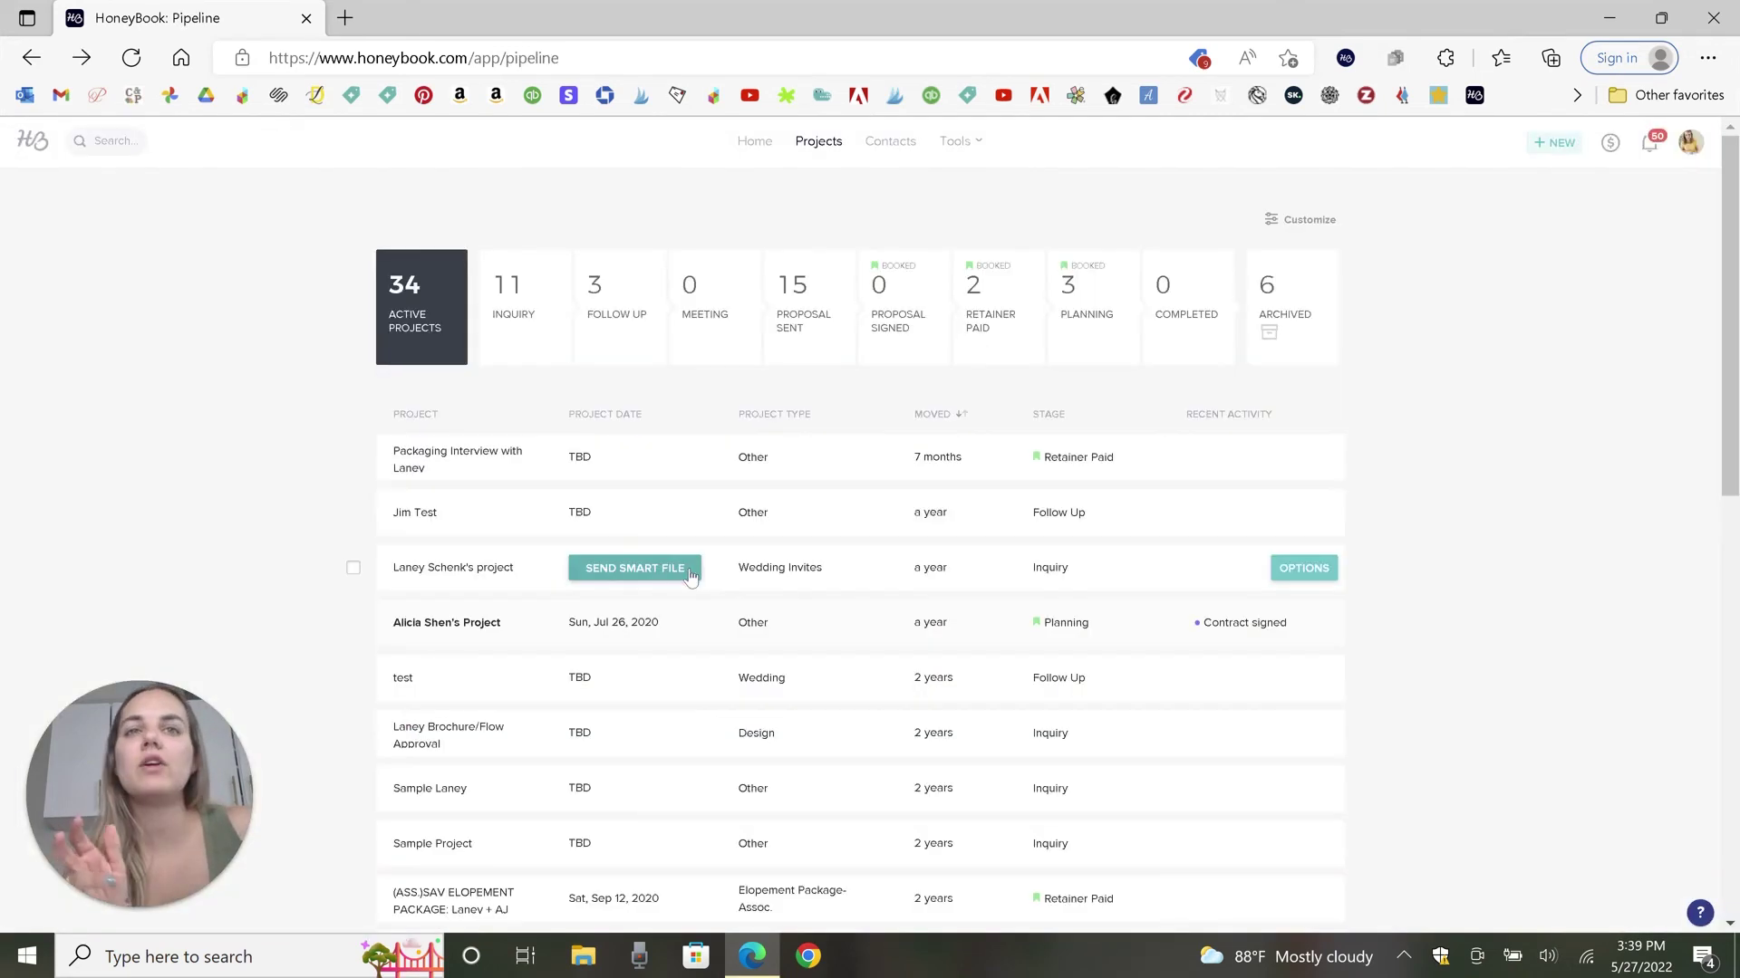
click(638, 569)
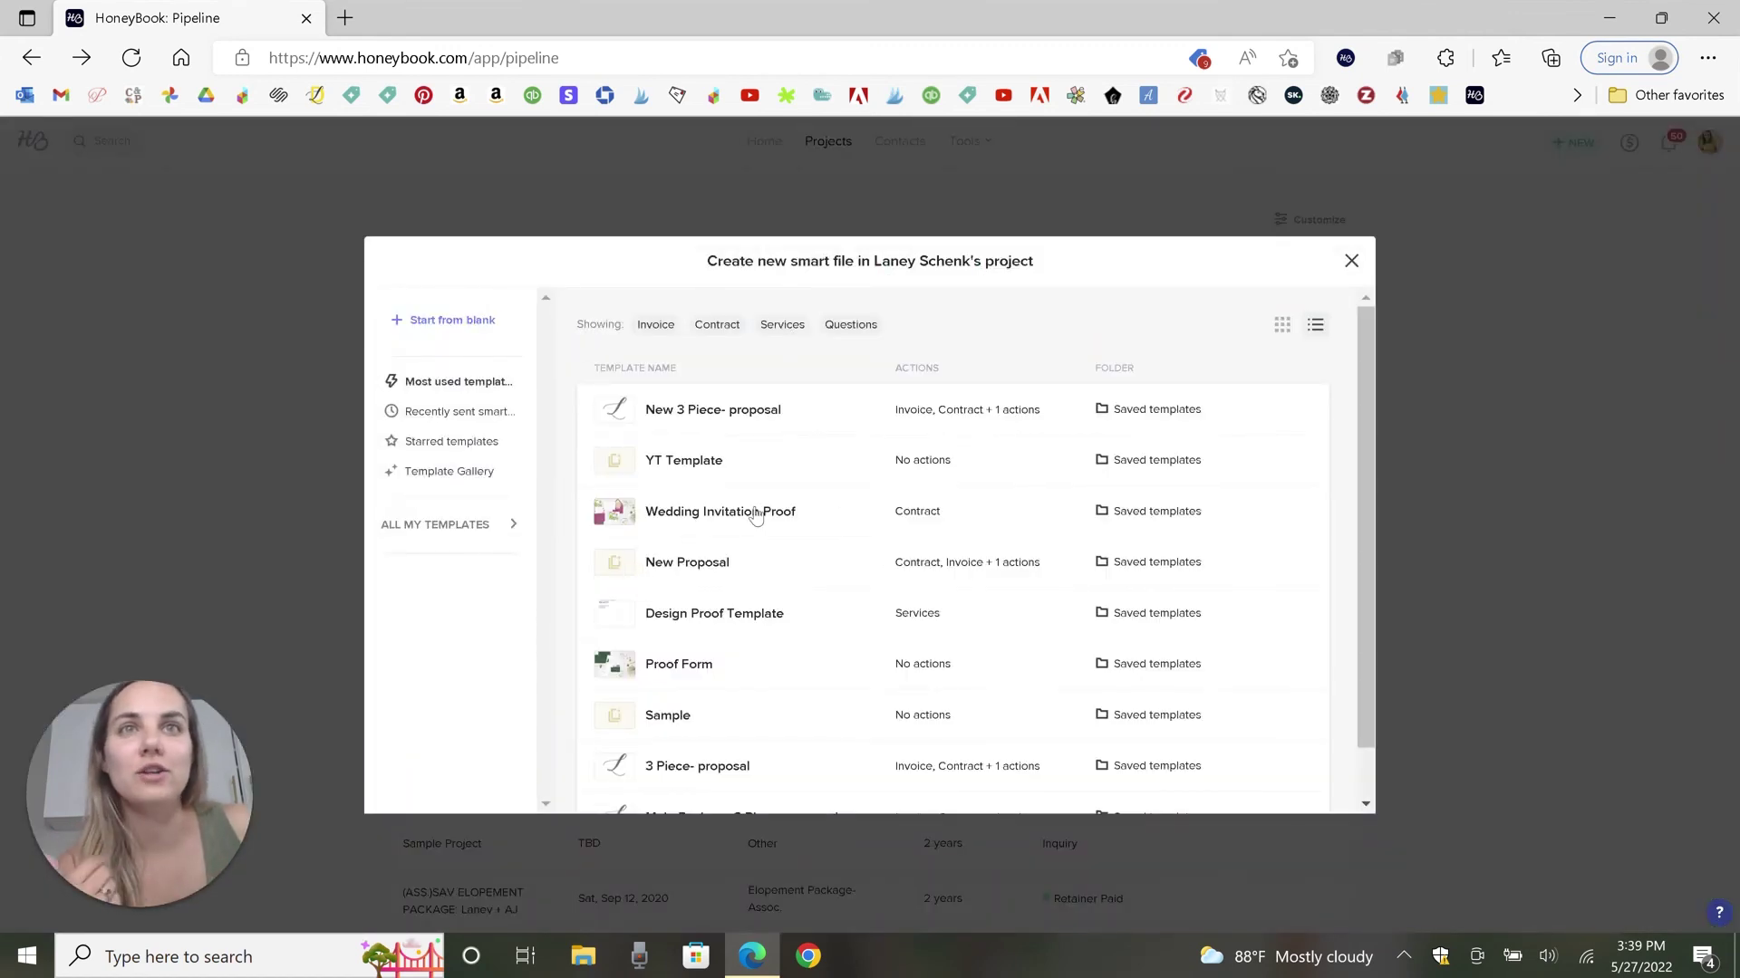
click(738, 465)
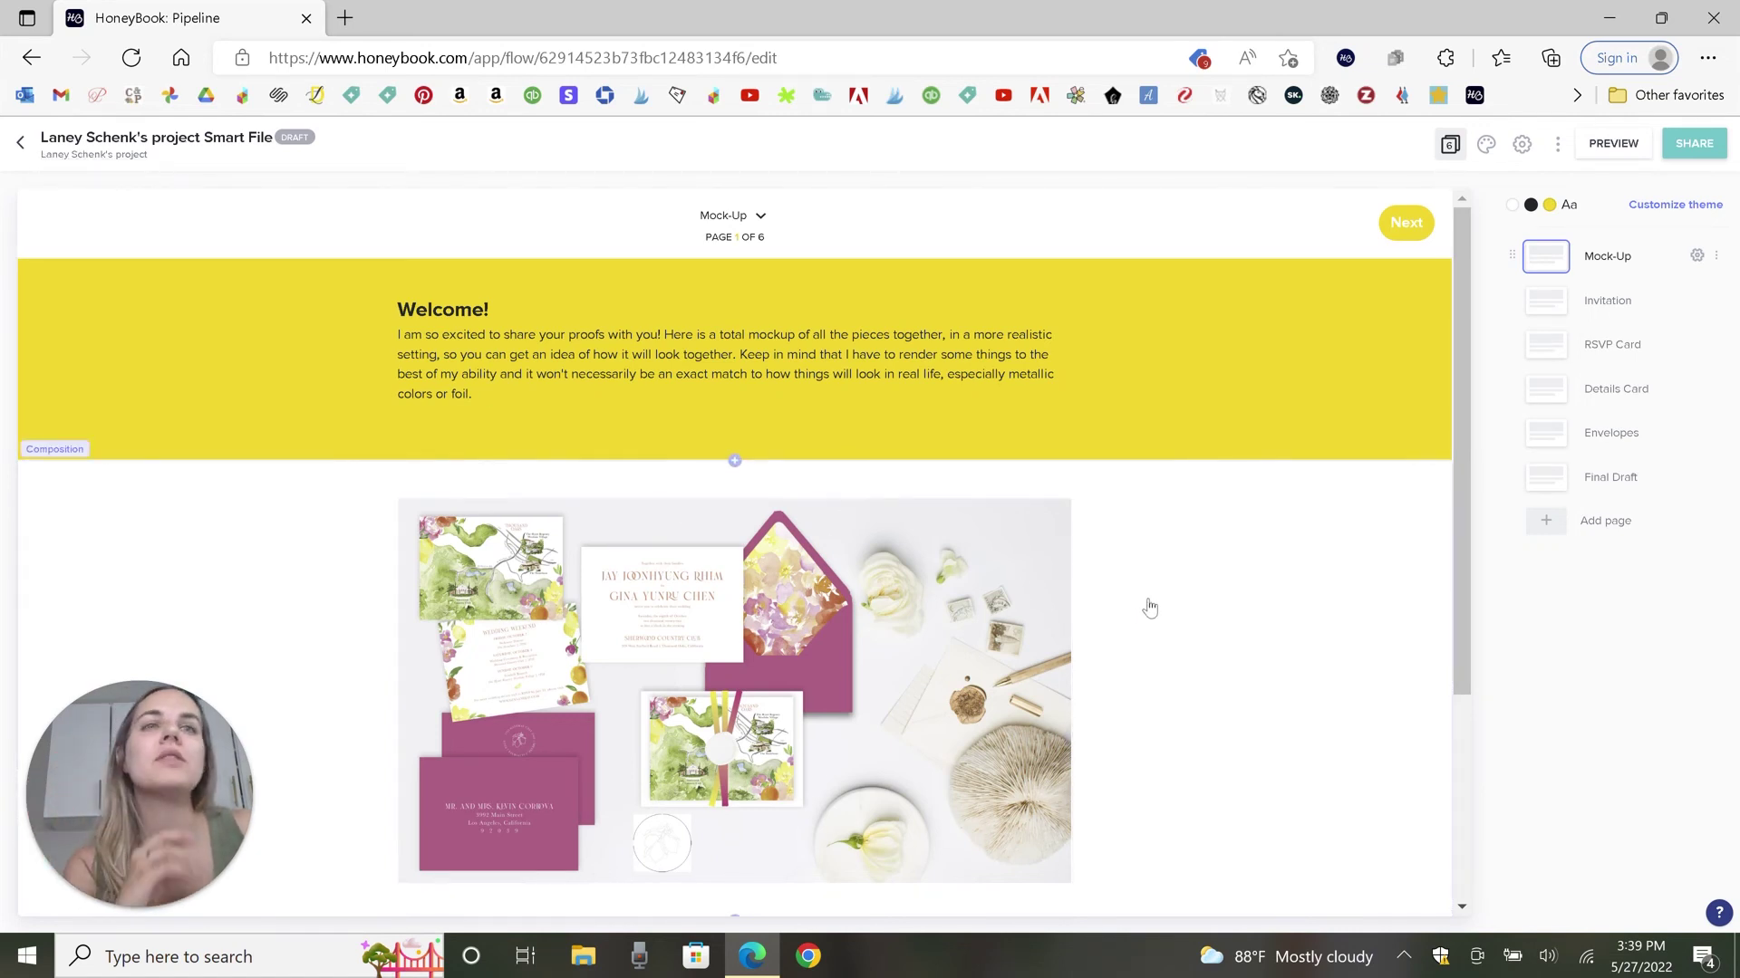
Step: Replace the main image on the Mock-Up page with a suite mockup uploaded from the couple's folder on the computer
scroll(1145, 601, down, 2)
click(825, 525)
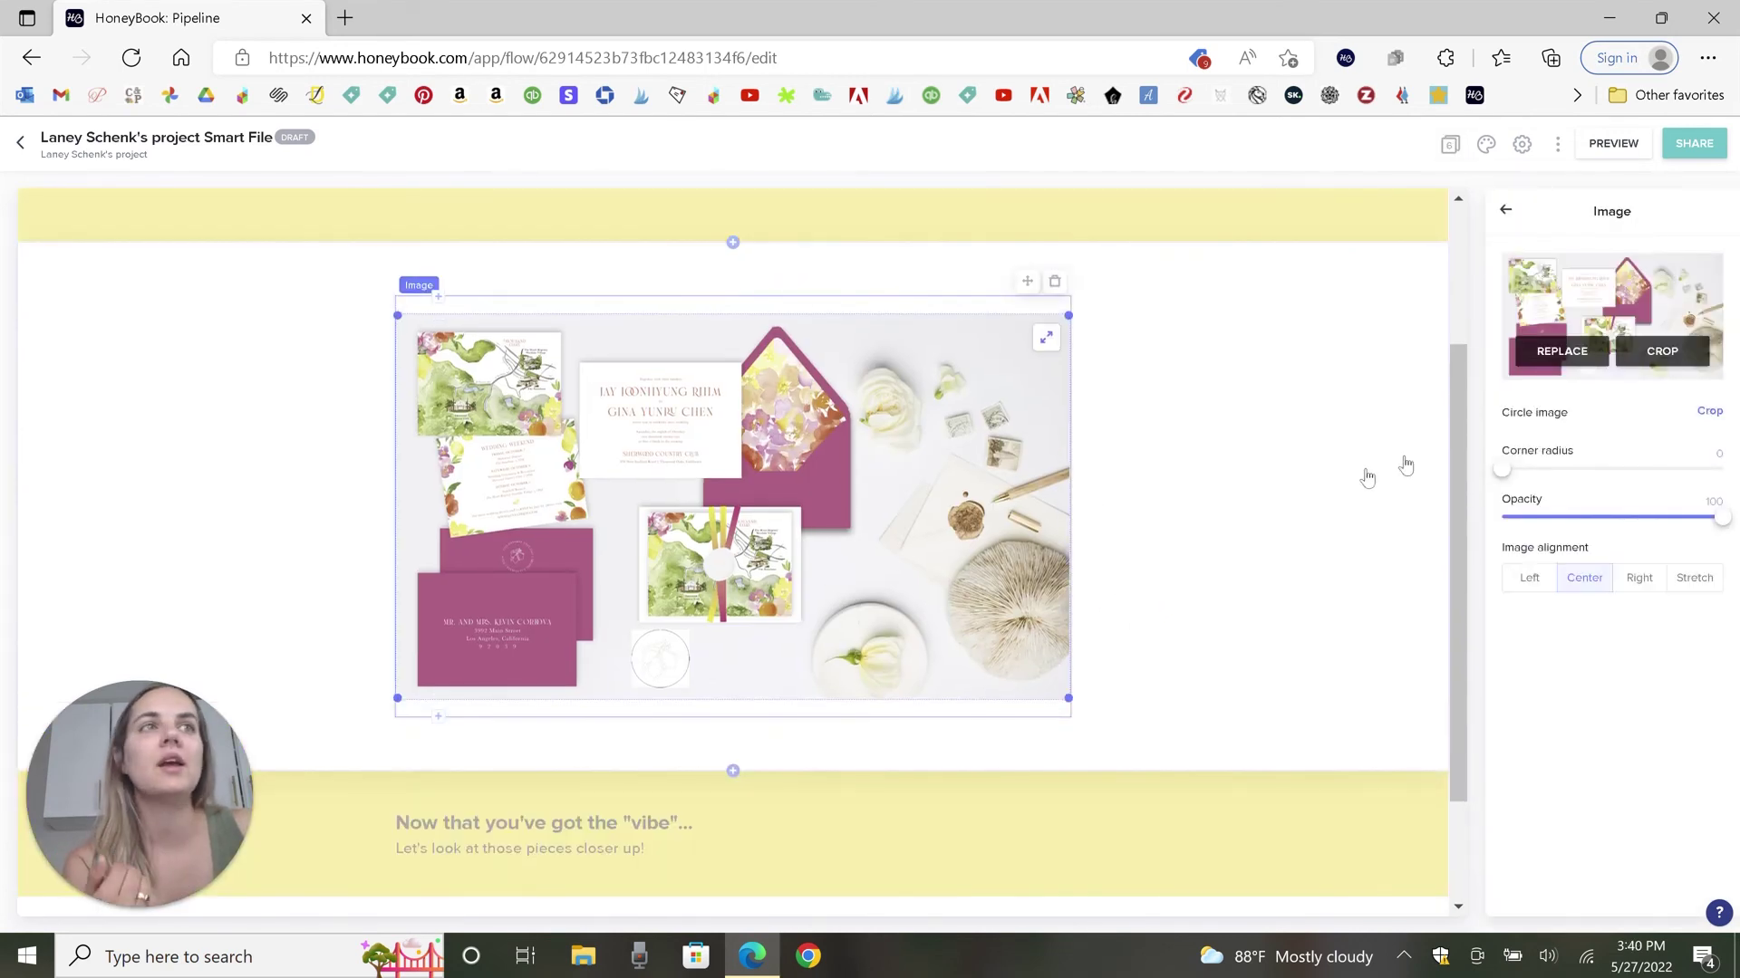
click(1583, 358)
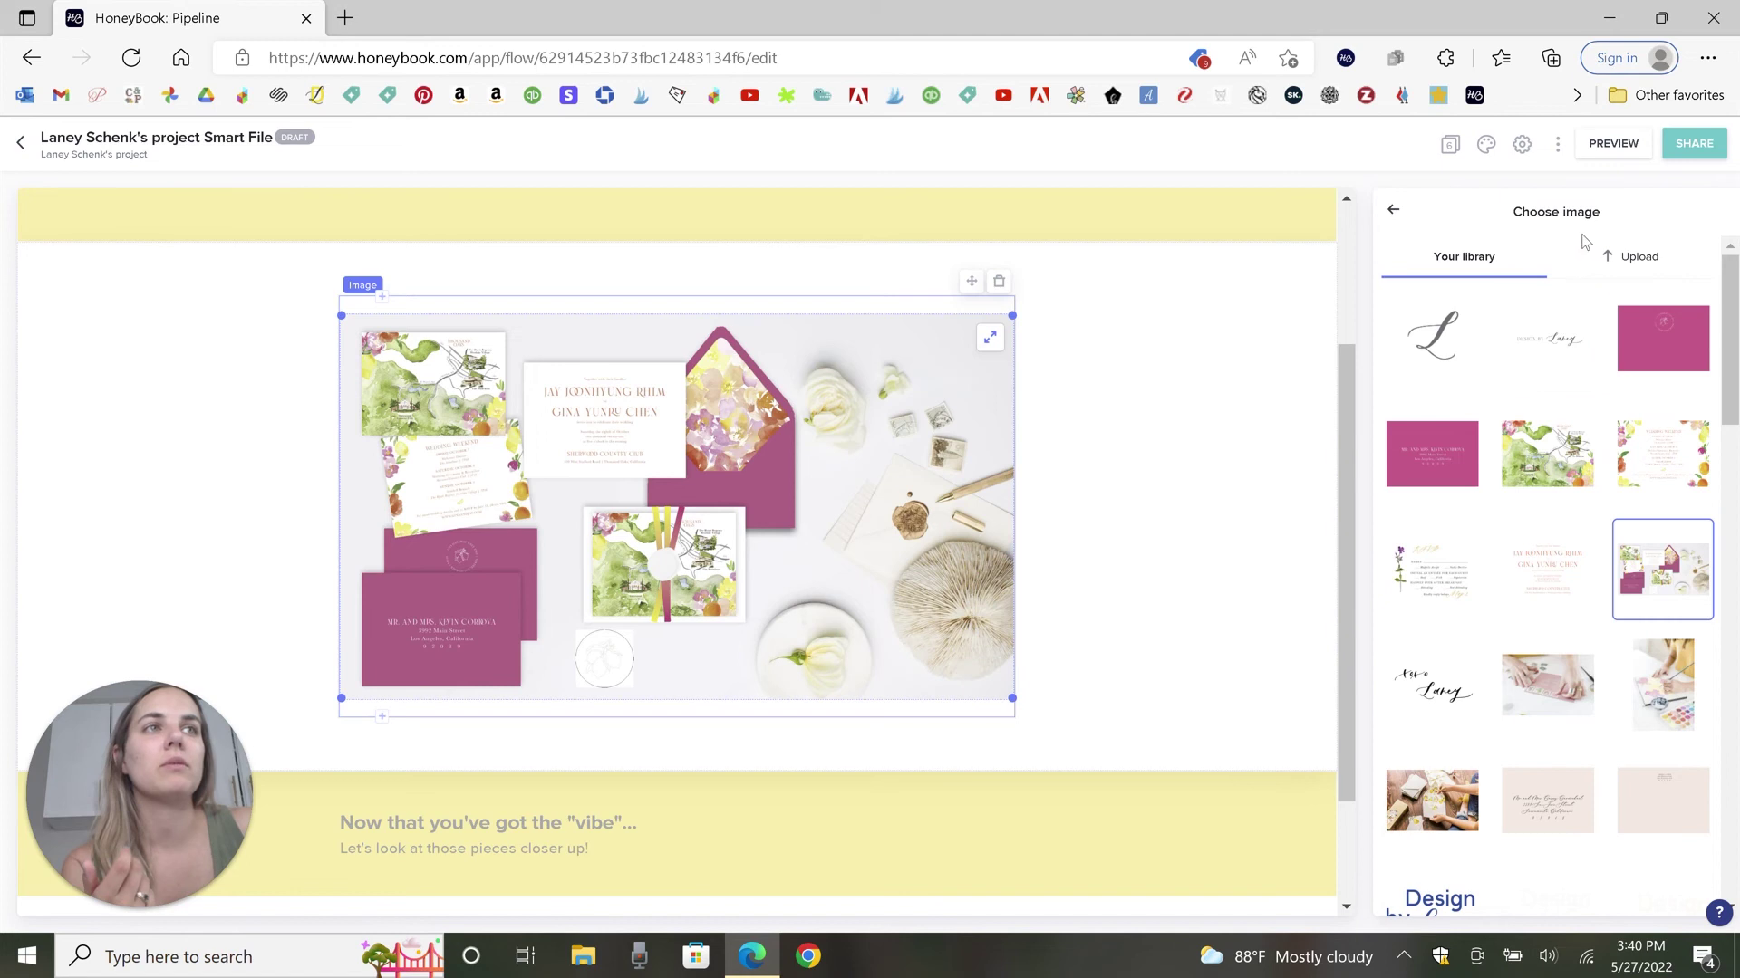
click(1633, 262)
click(1613, 484)
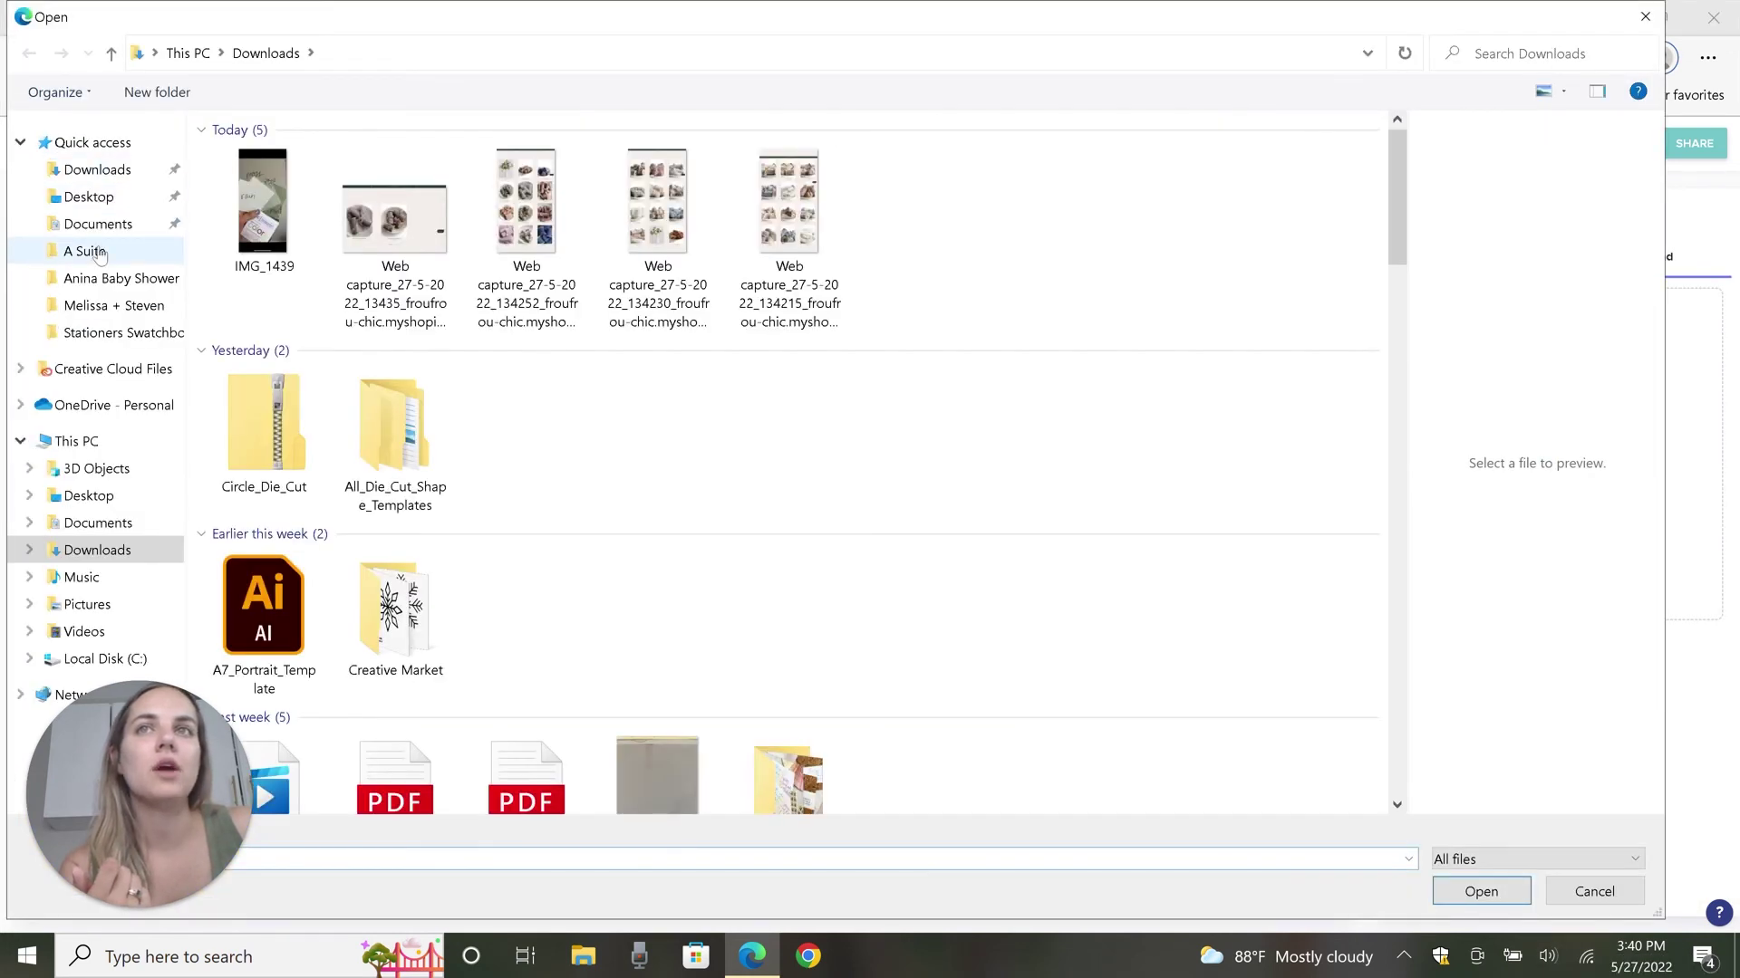
click(96, 285)
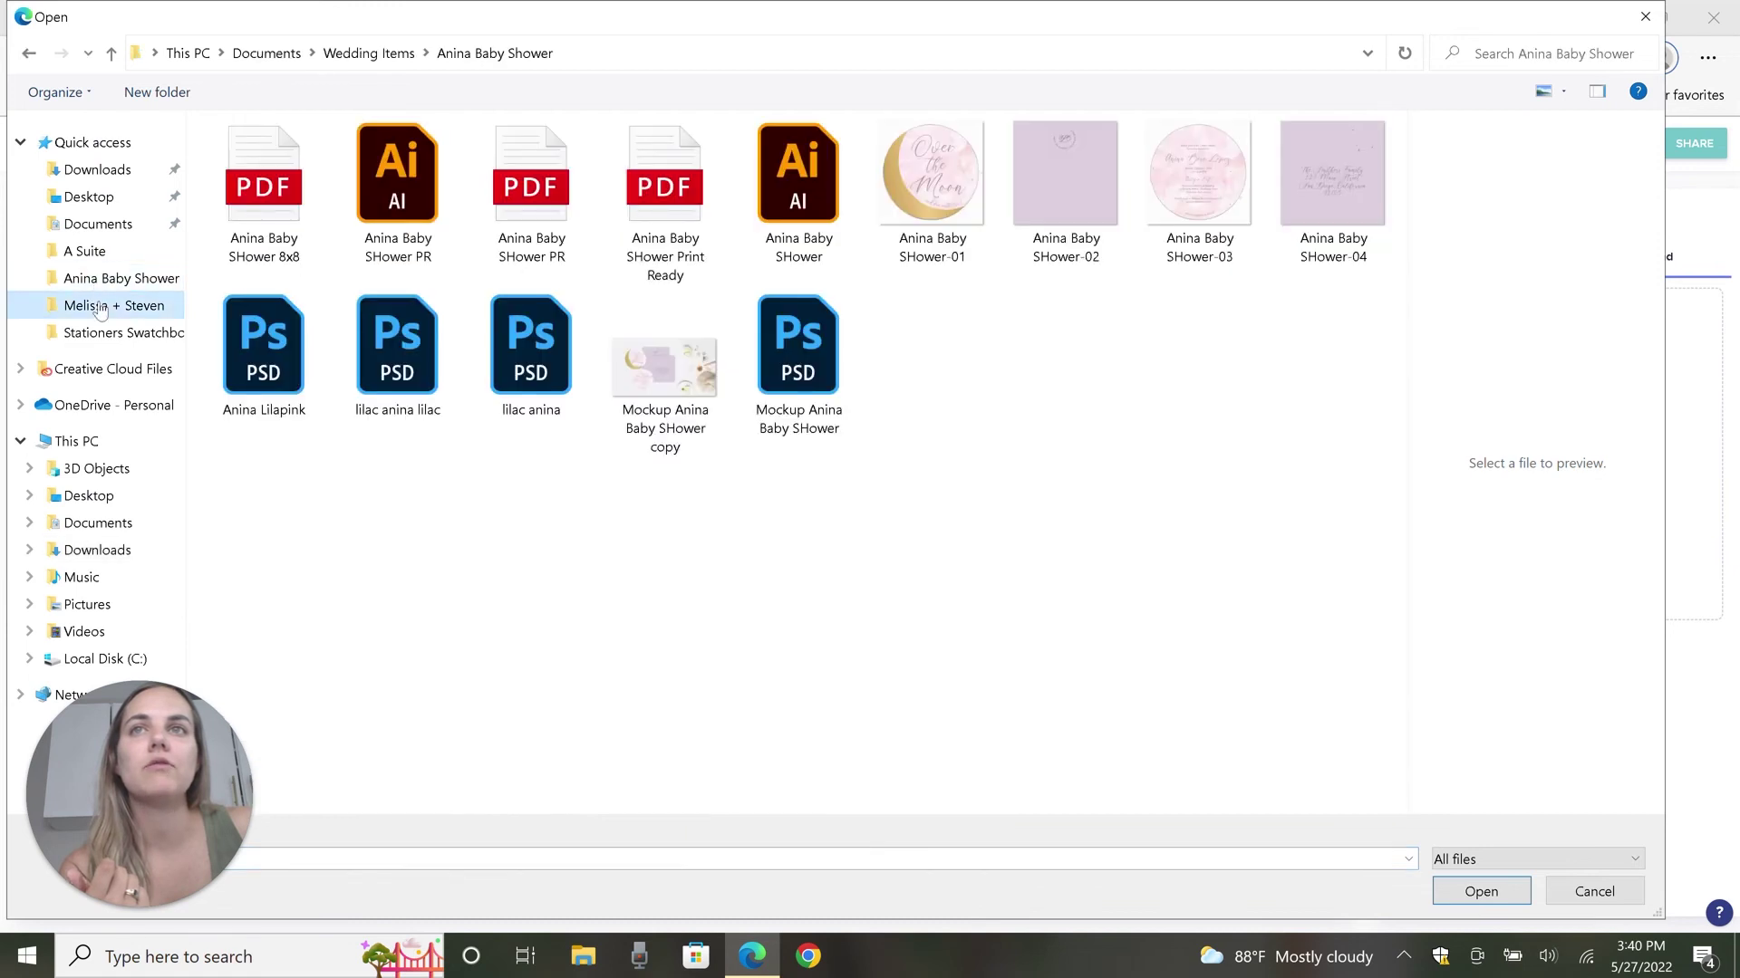
click(100, 305)
click(555, 709)
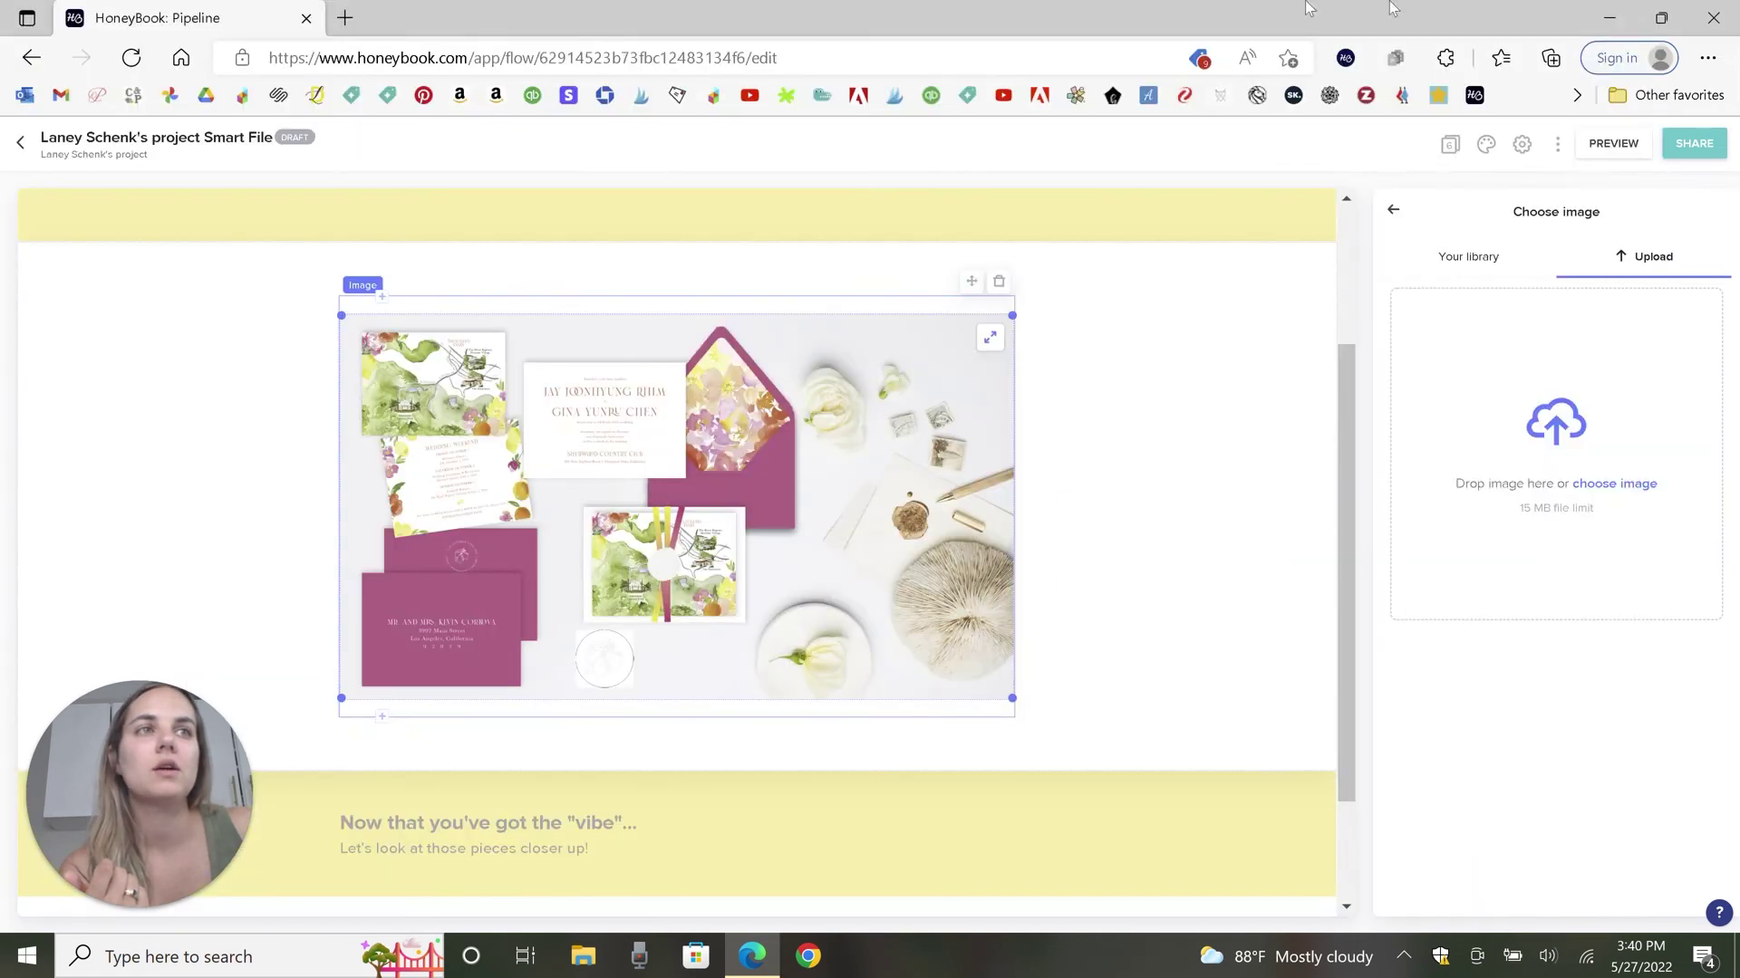
click(1480, 891)
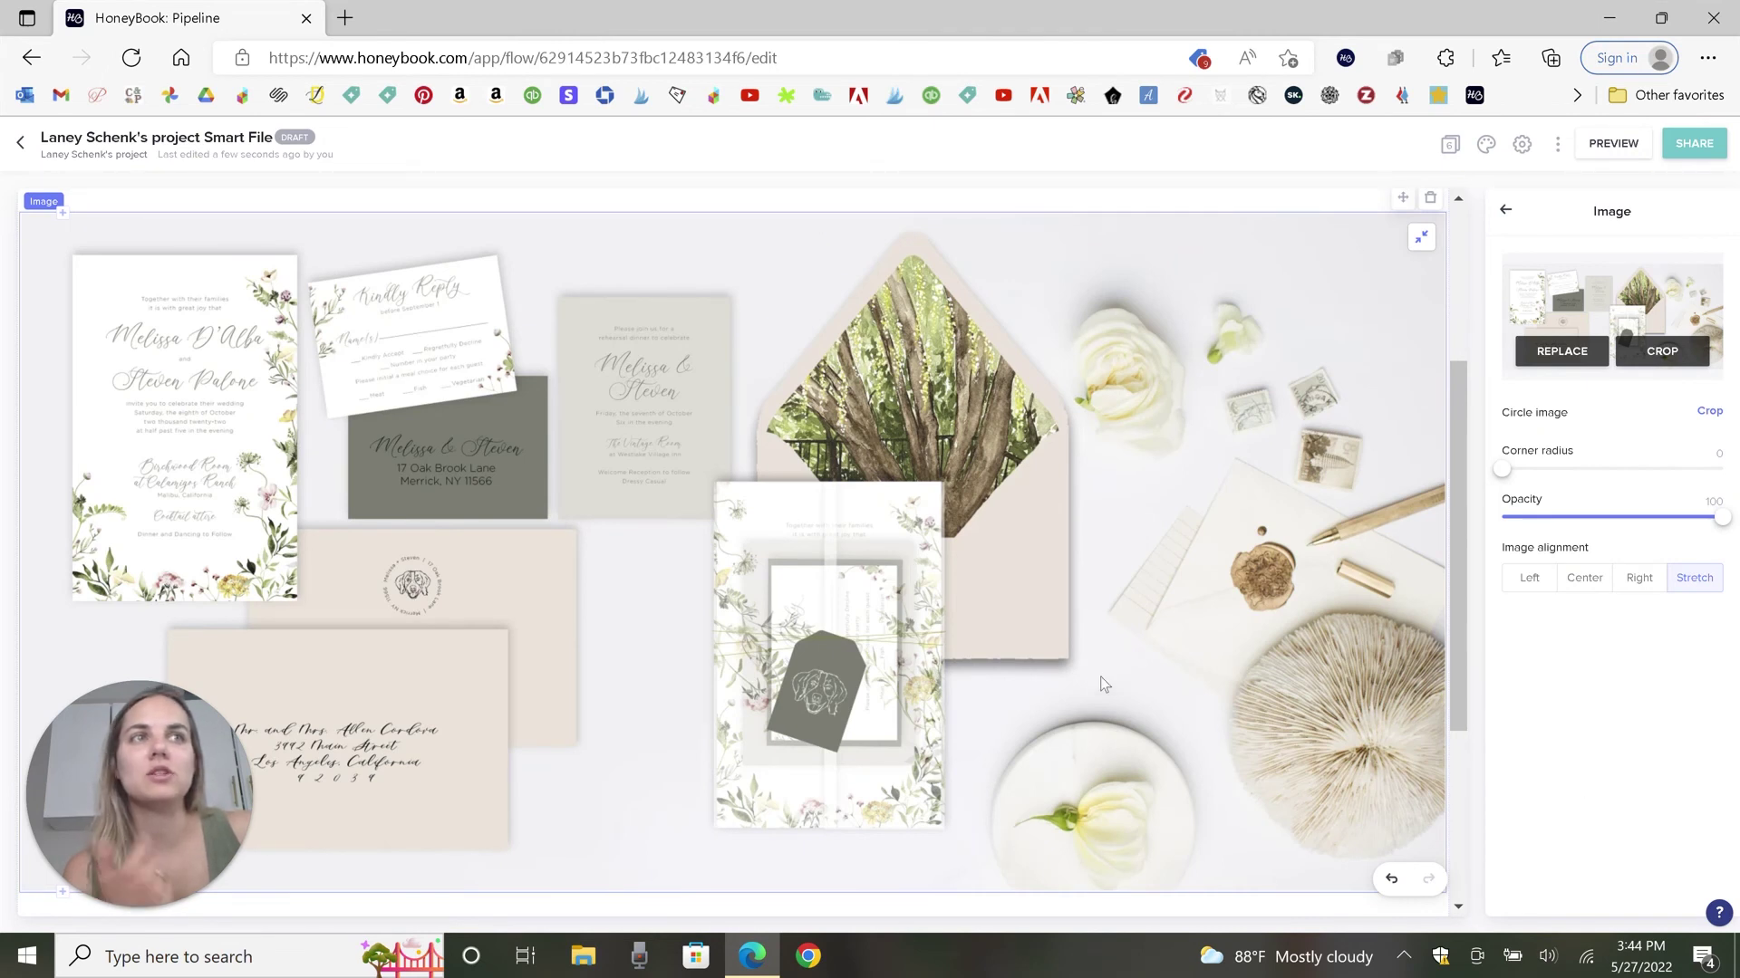
Step: Try content width M for the block holding the mockup image and set it to L
scroll(1100, 671, down, 3)
scroll(1104, 668, up, 2)
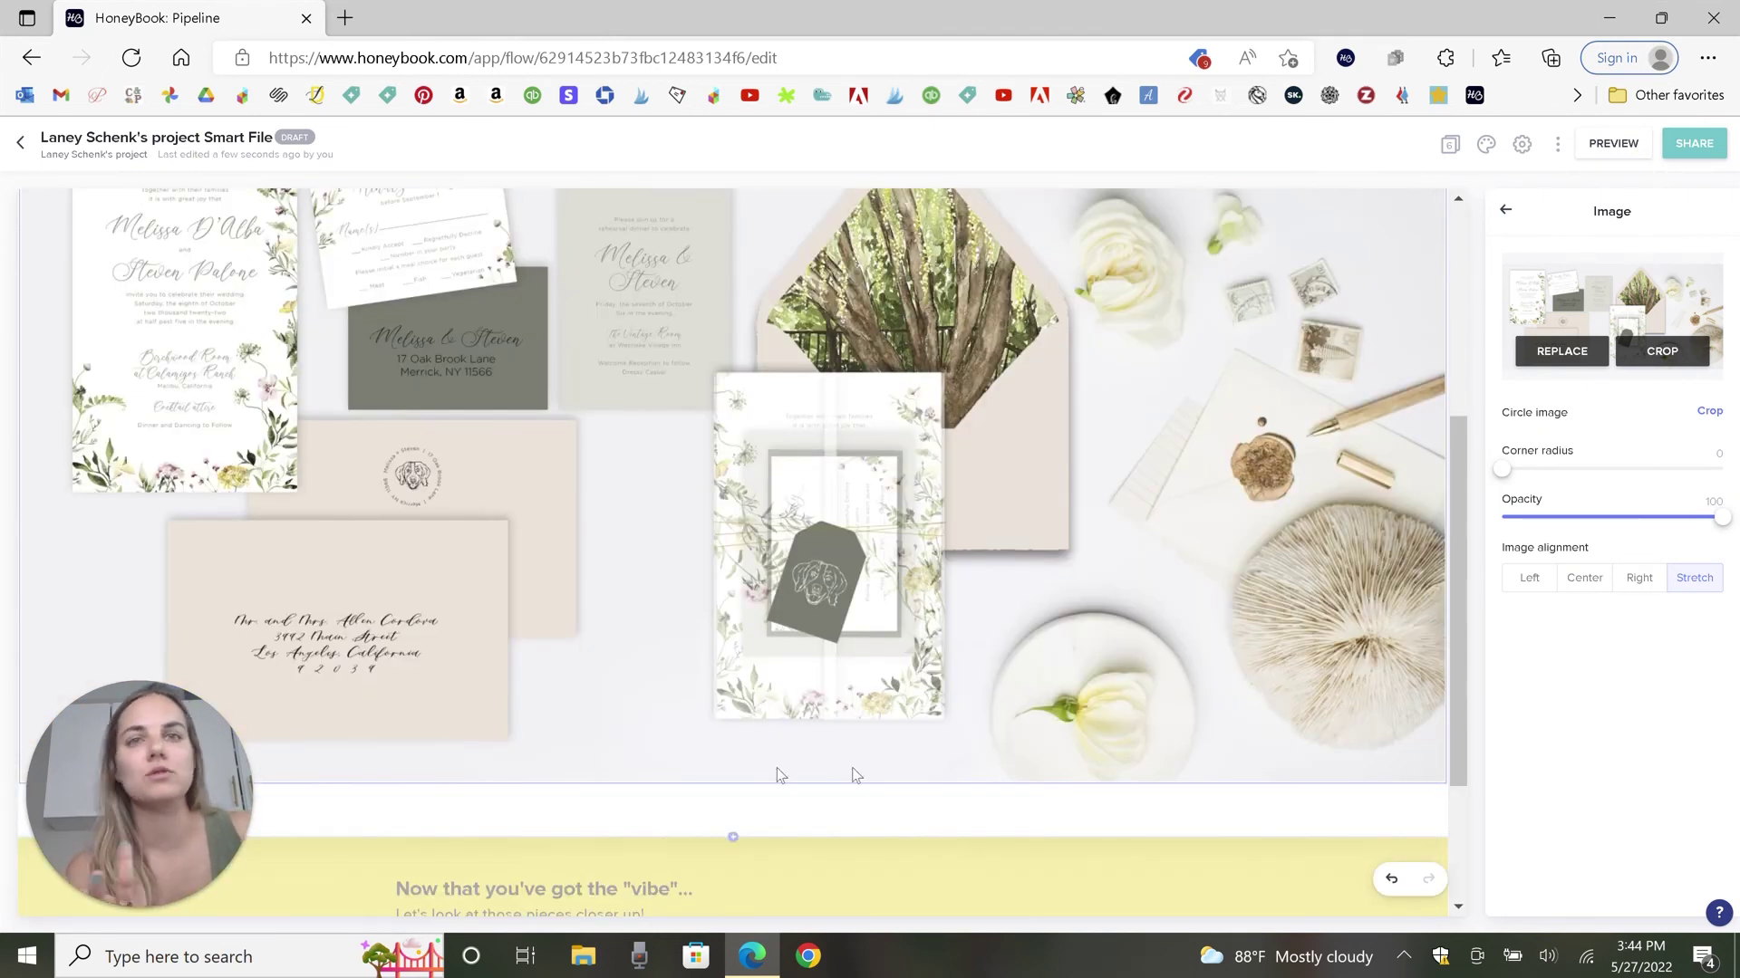
click(954, 814)
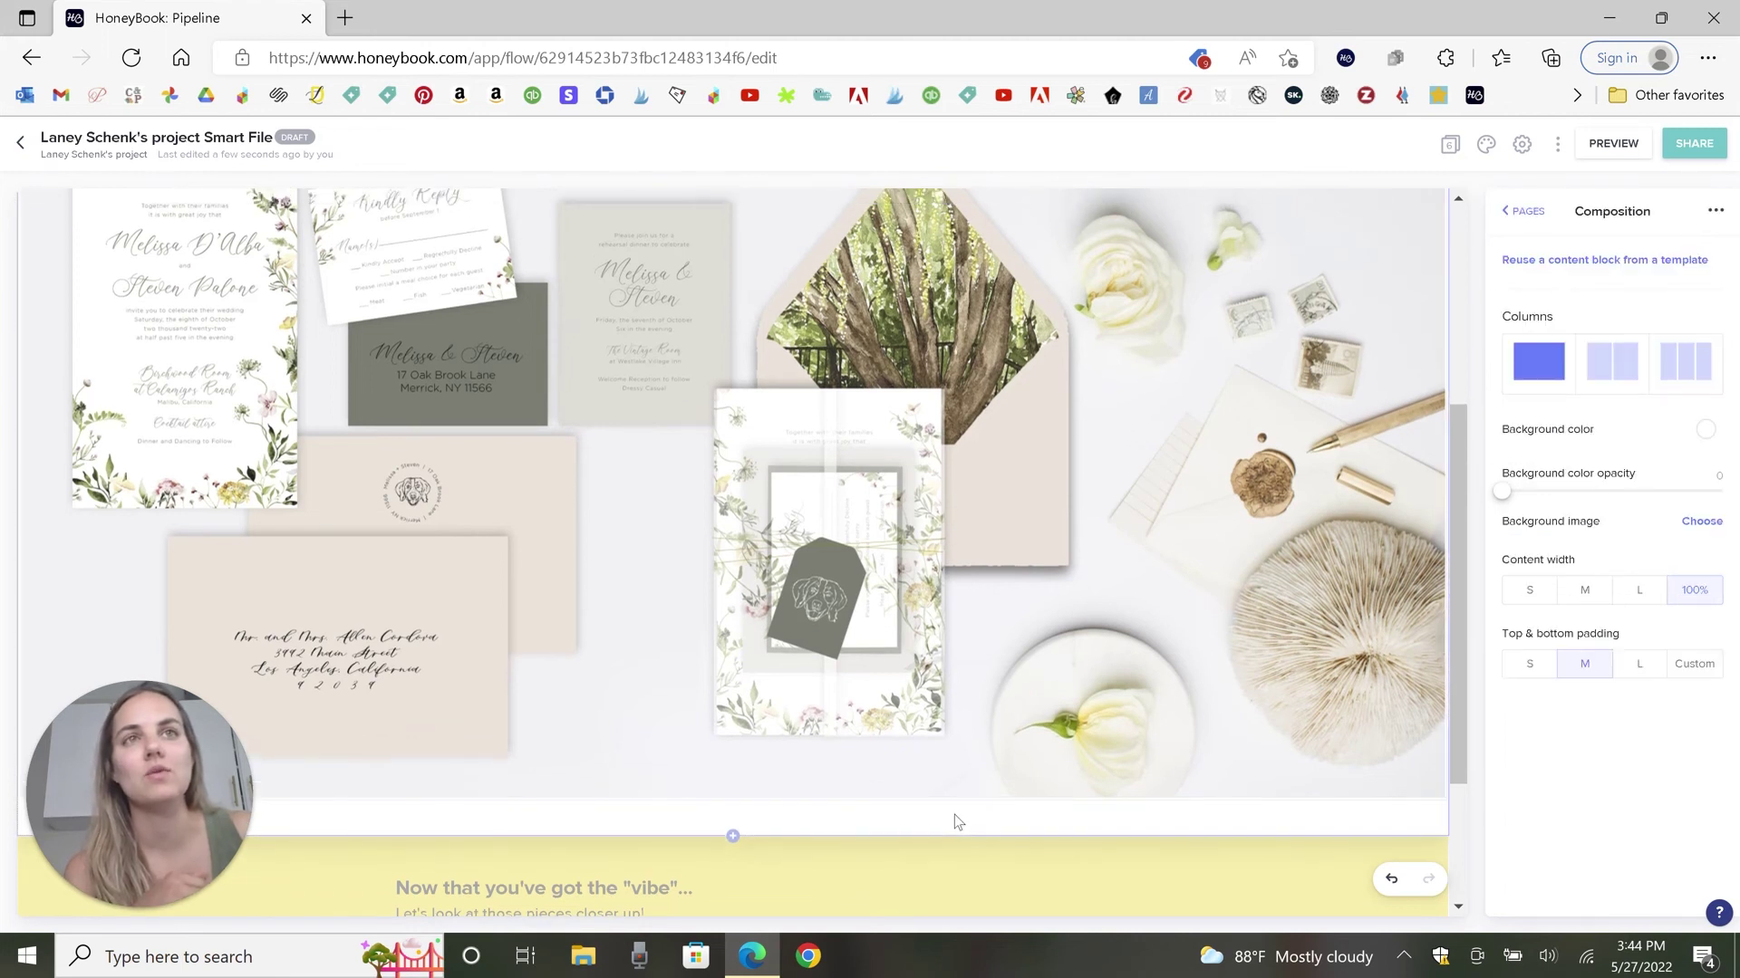
click(1587, 591)
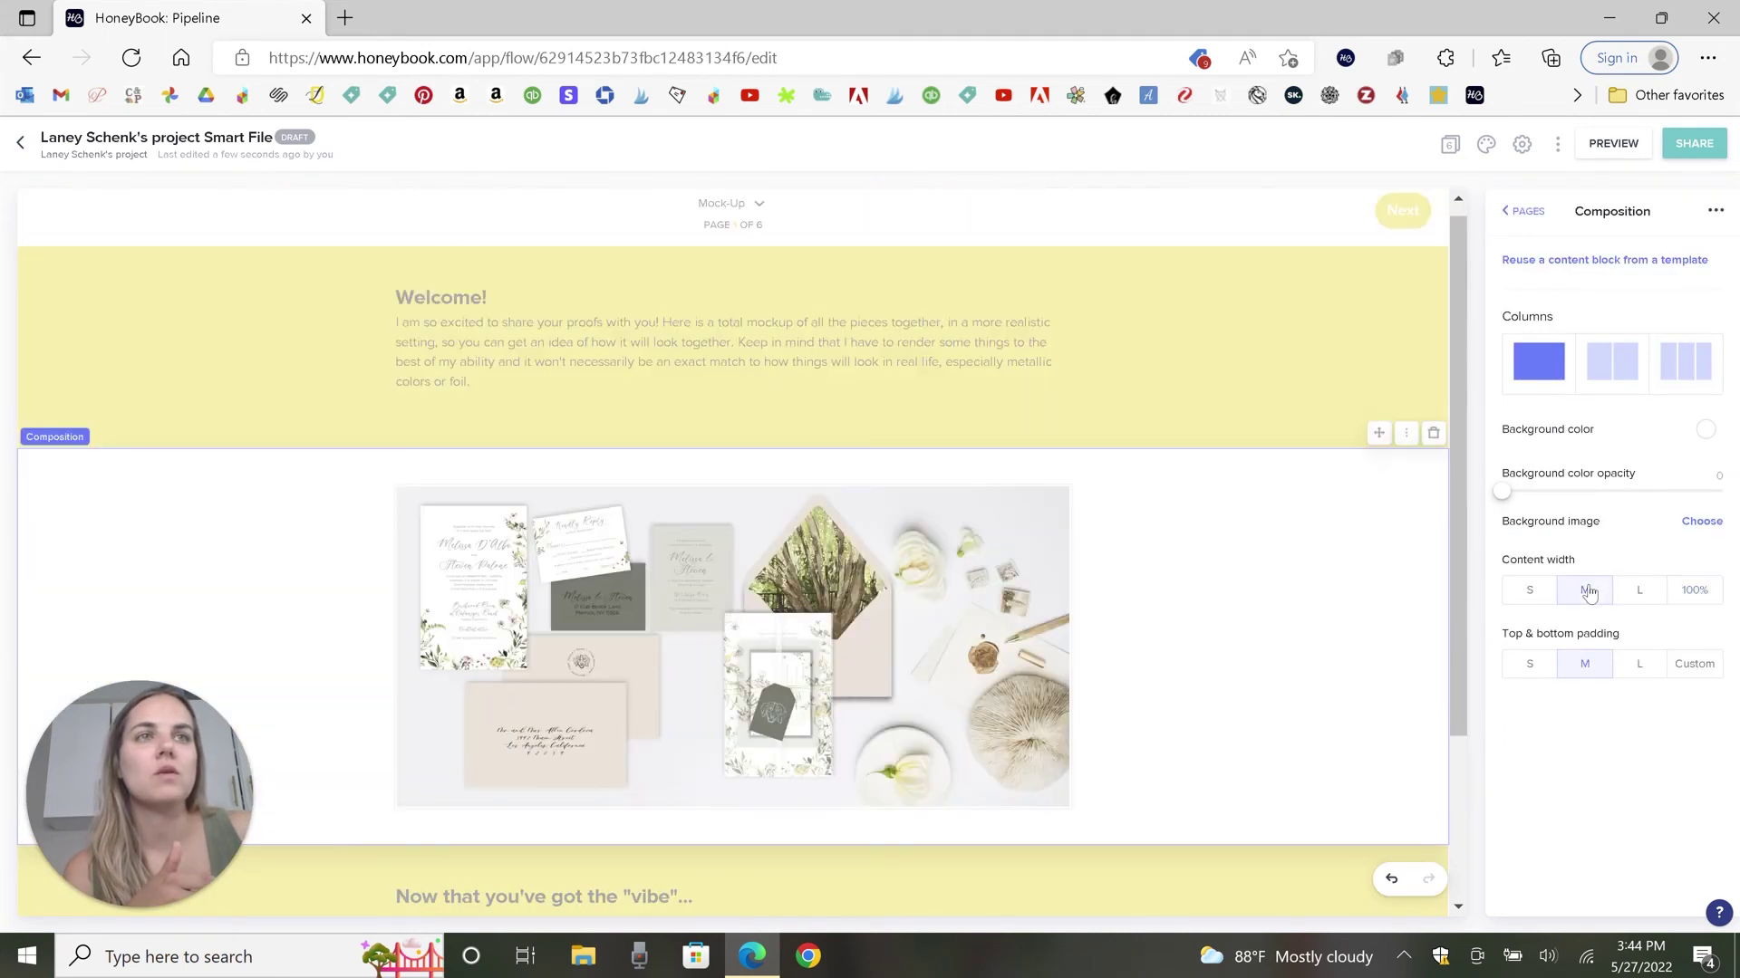
click(1639, 591)
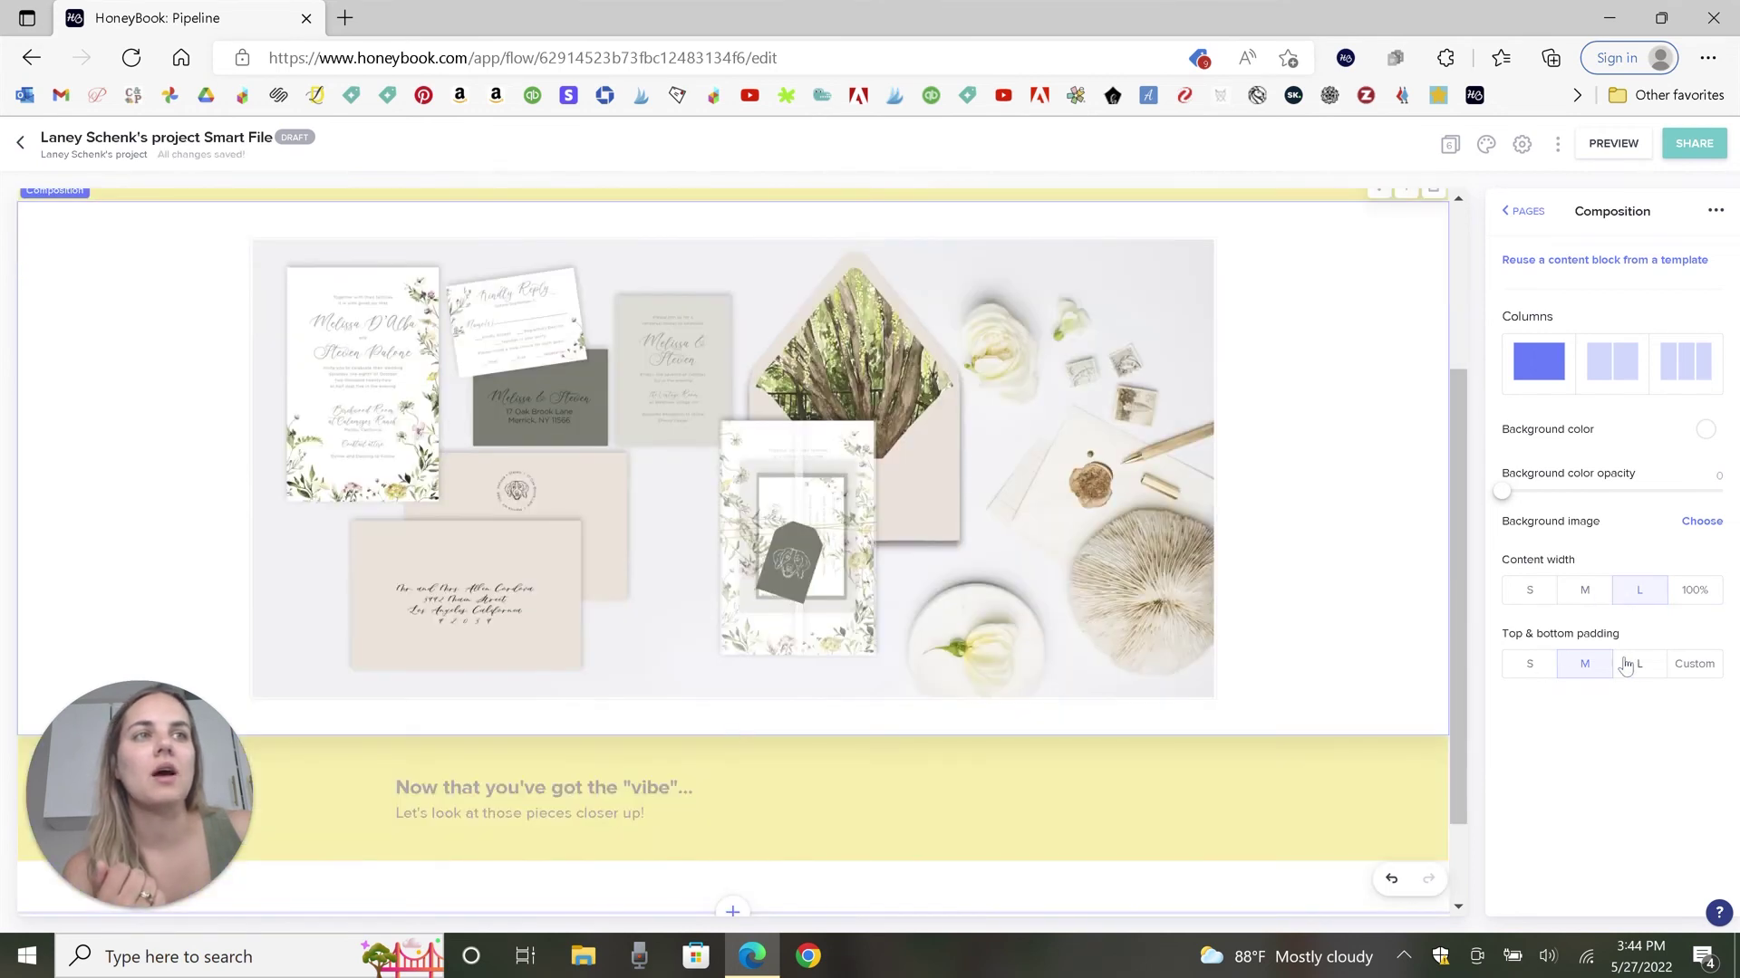
Step: Compare the S, M and L top and bottom padding of the mockup image's block and set it to L
click(1636, 666)
click(1585, 665)
click(1533, 667)
click(1641, 665)
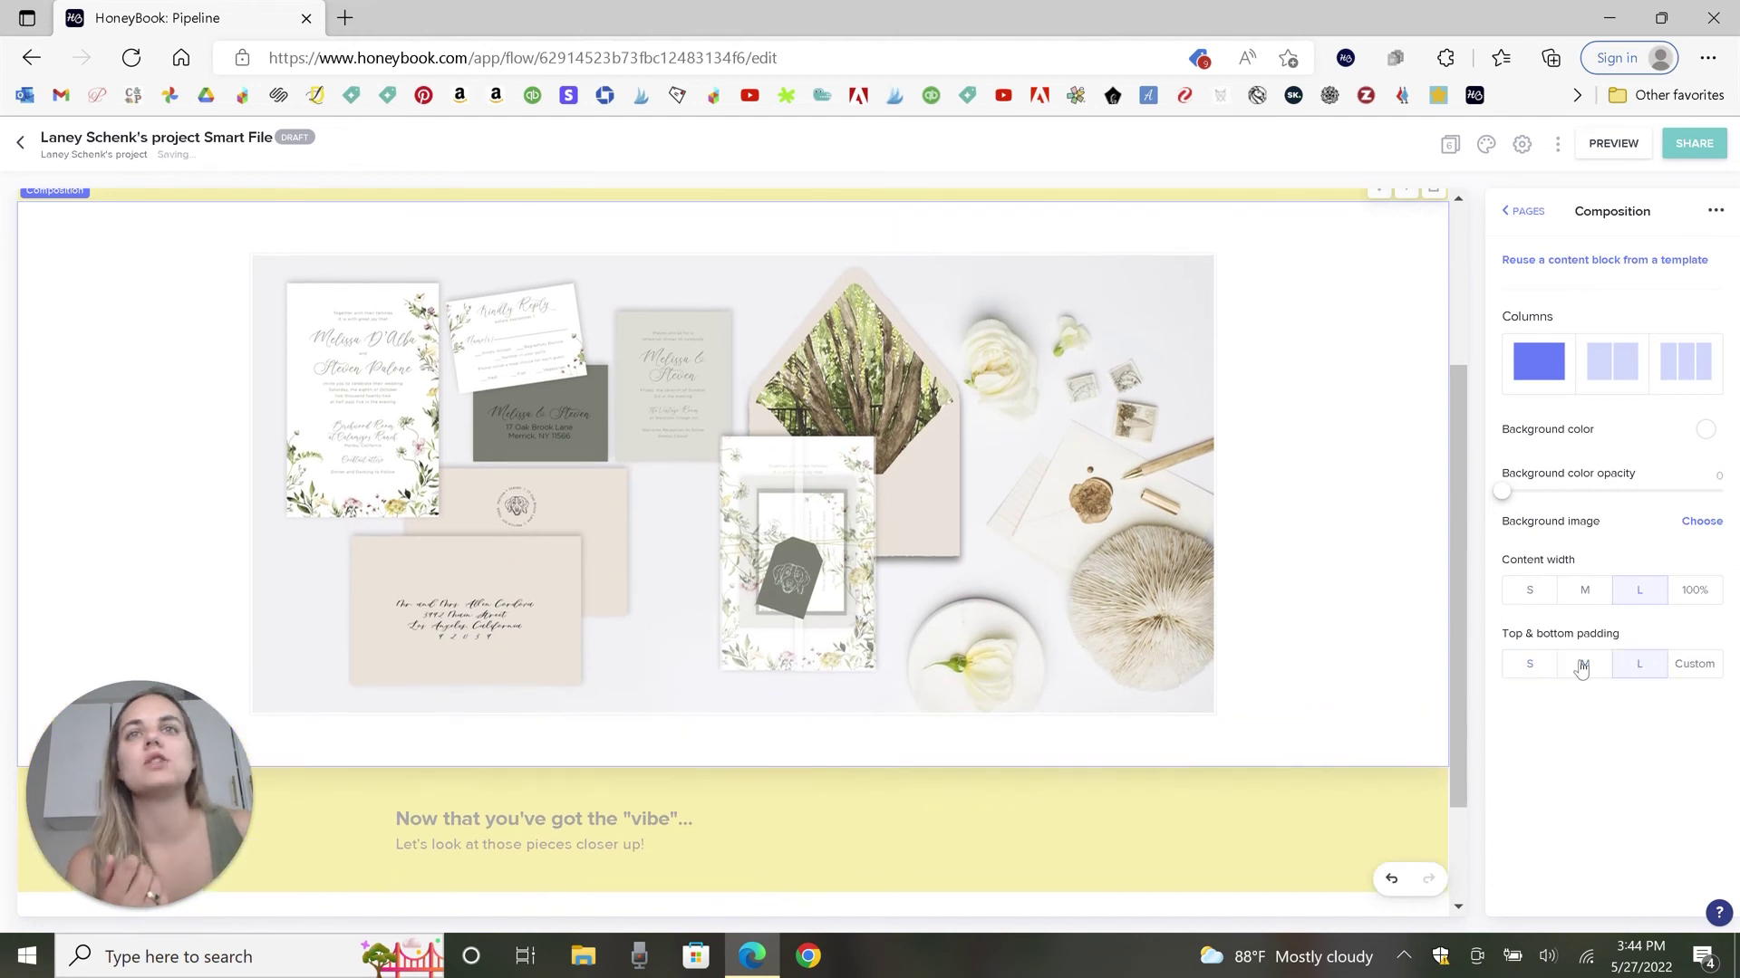